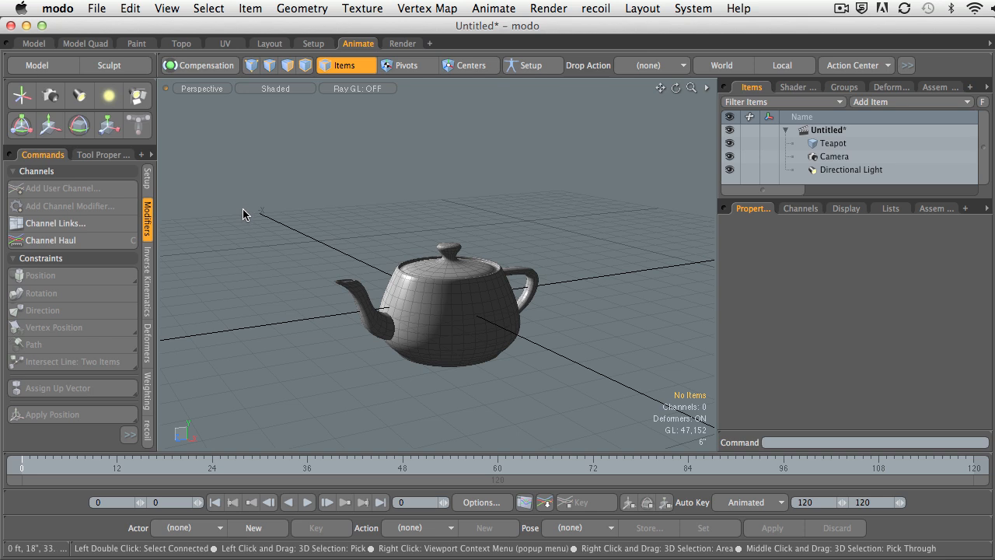
Examine the unit primitives offered for a new mesh, including the Teapot, and inspect the existing Teapot item's properties.
click(302, 8)
mouse_move(314, 53)
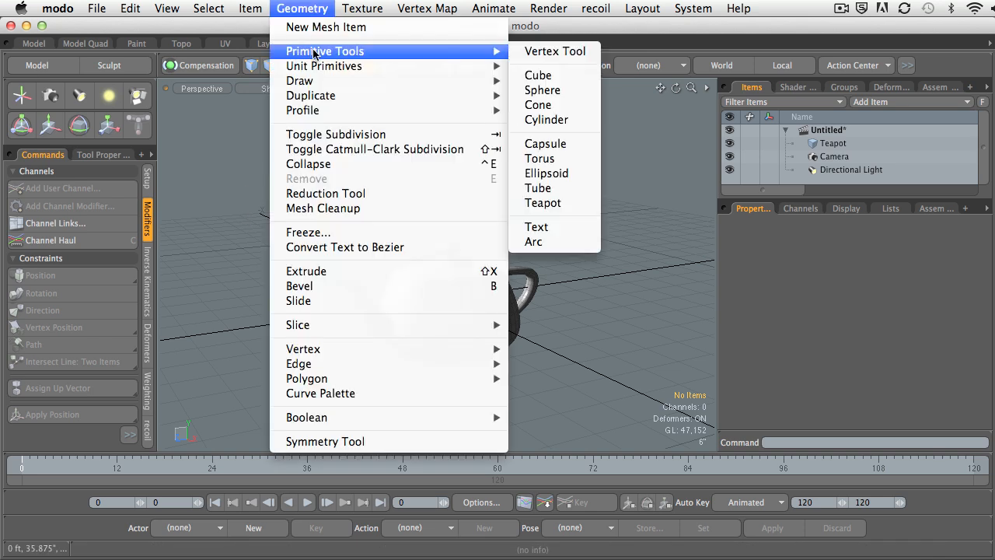
mouse_move(327, 71)
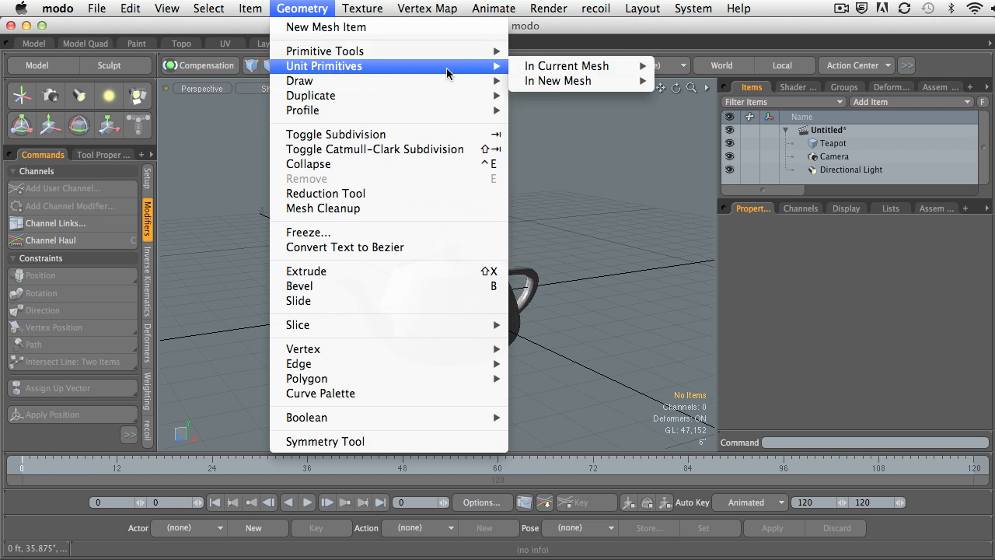
mouse_move(544, 72)
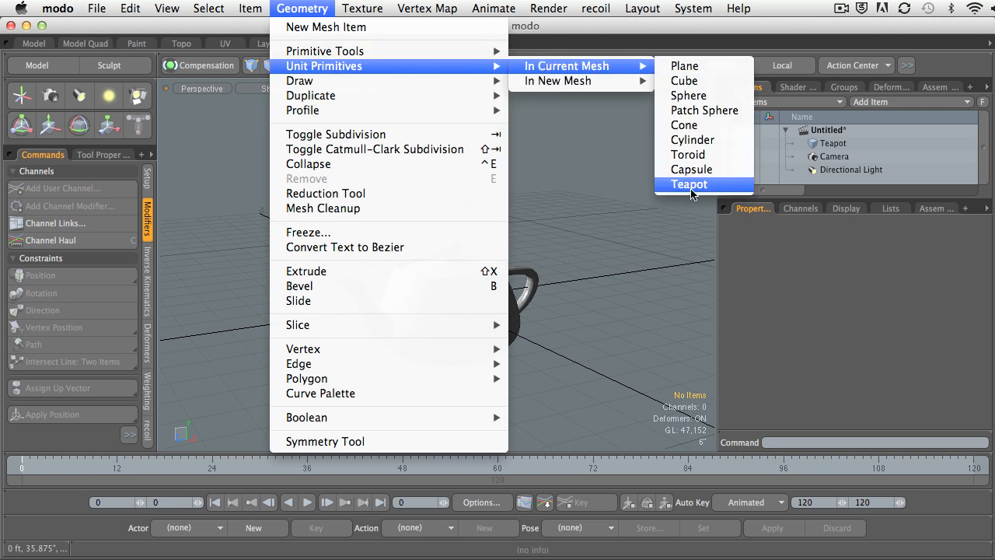
mouse_move(585, 82)
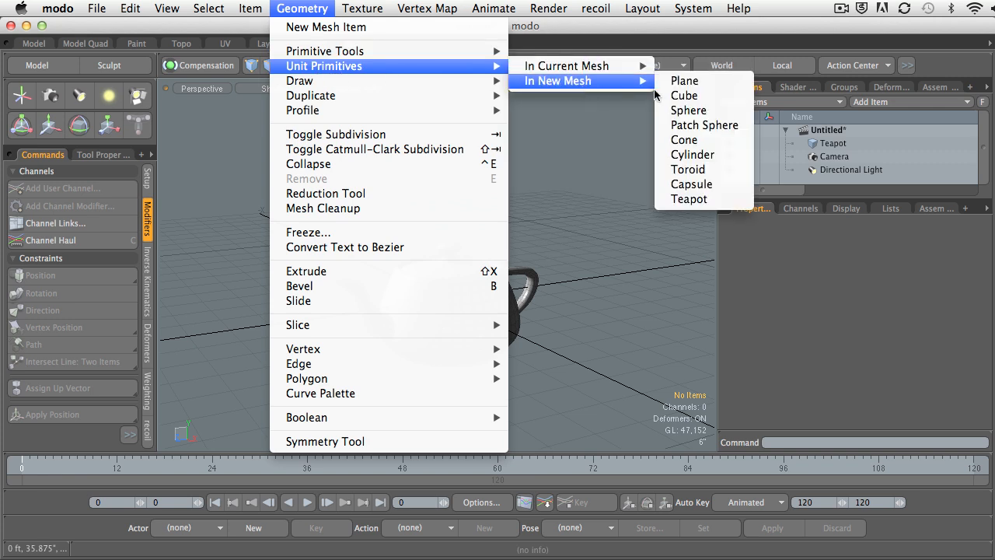
click(688, 199)
click(834, 144)
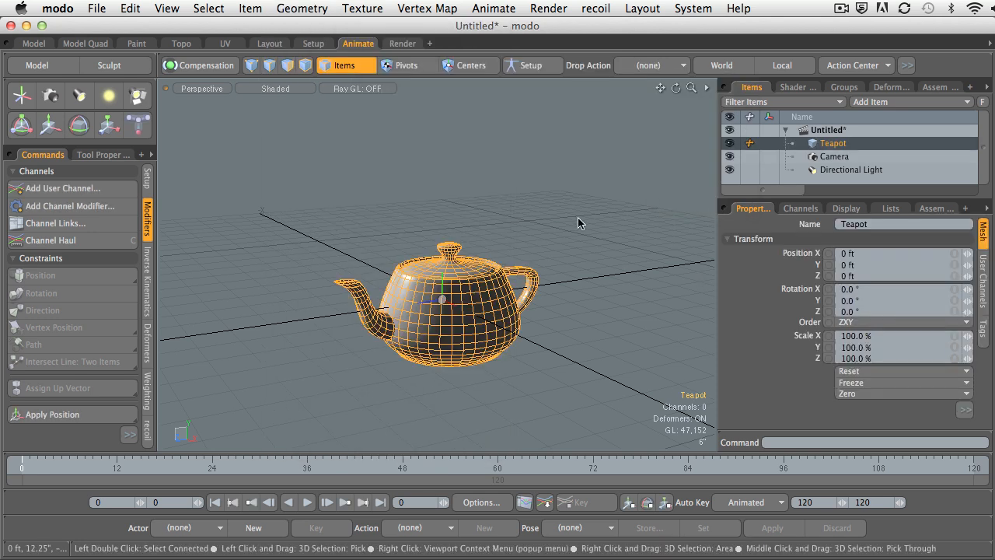
click(556, 223)
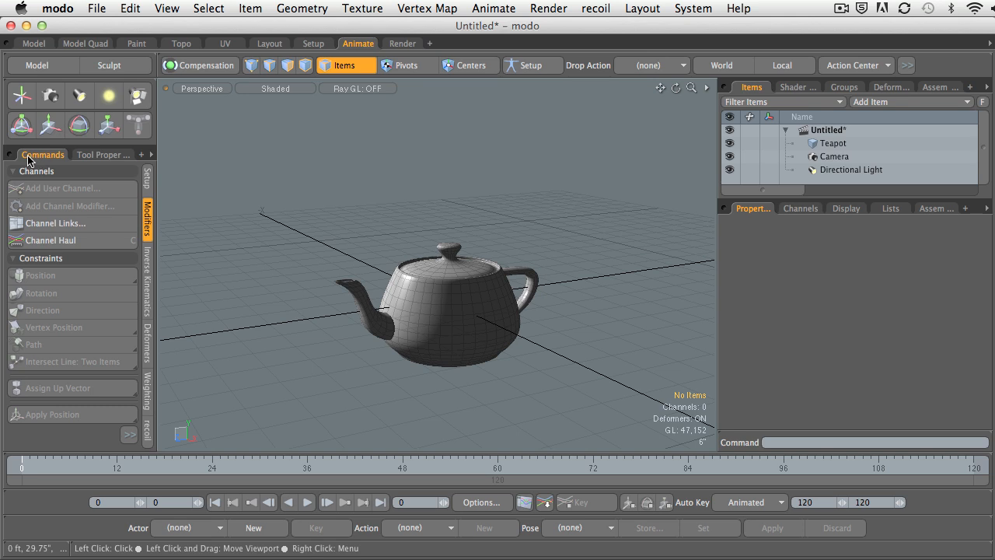
Show the tool properties and scrub the current time through the timeline to frame 114 and back to frame 0.
click(91, 158)
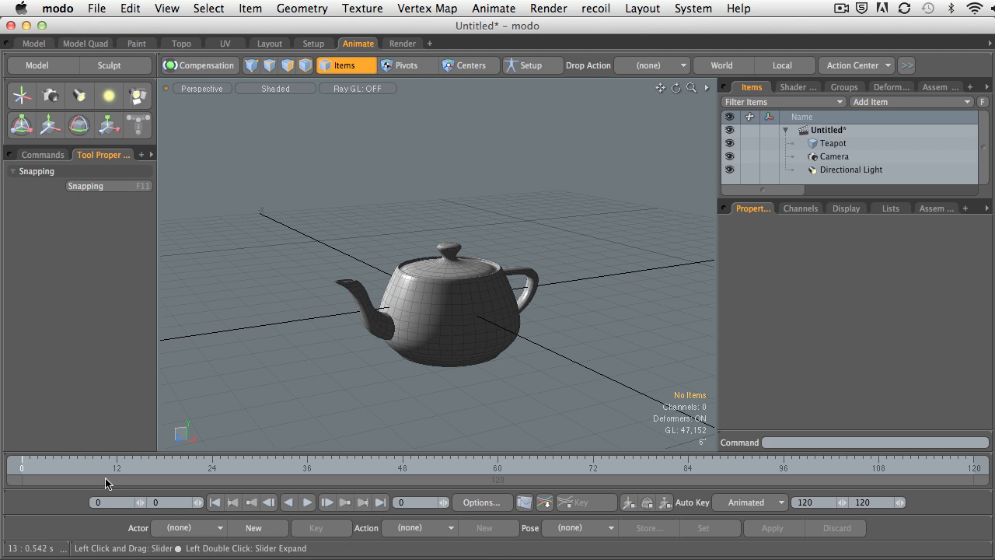
click(60, 471)
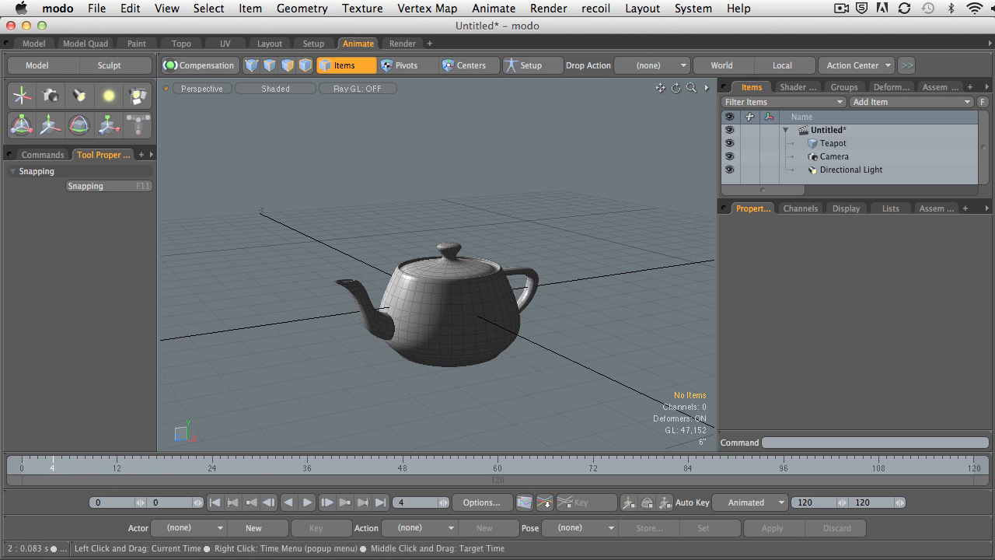
click(23, 470)
click(191, 471)
click(196, 468)
mouse_move(268, 468)
mouse_down()
mouse_move(451, 484)
mouse_move(925, 474)
mouse_up()
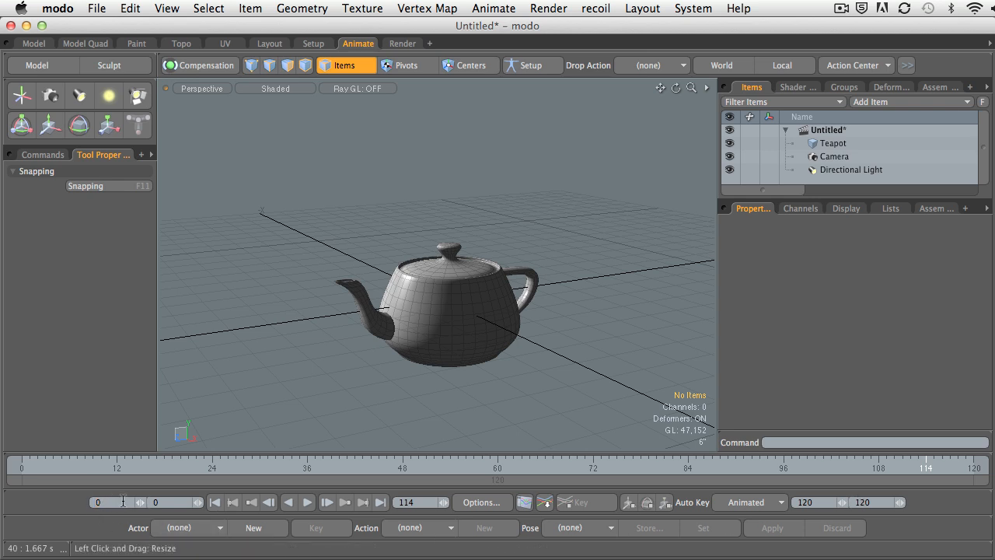
click(852, 504)
click(31, 469)
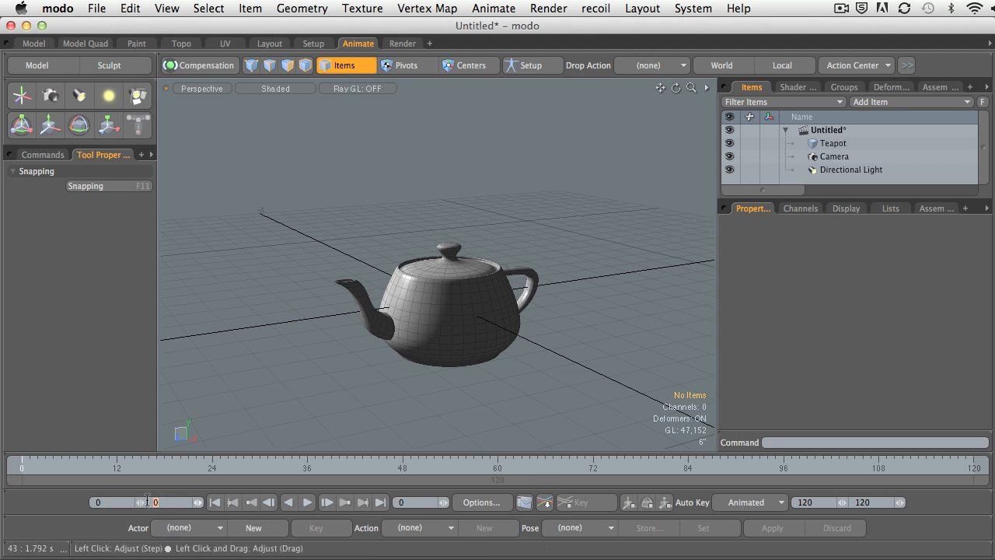
Limit the timeline's visible range to frames 20 to 60 and scrub through it to frame 60.
text(20)
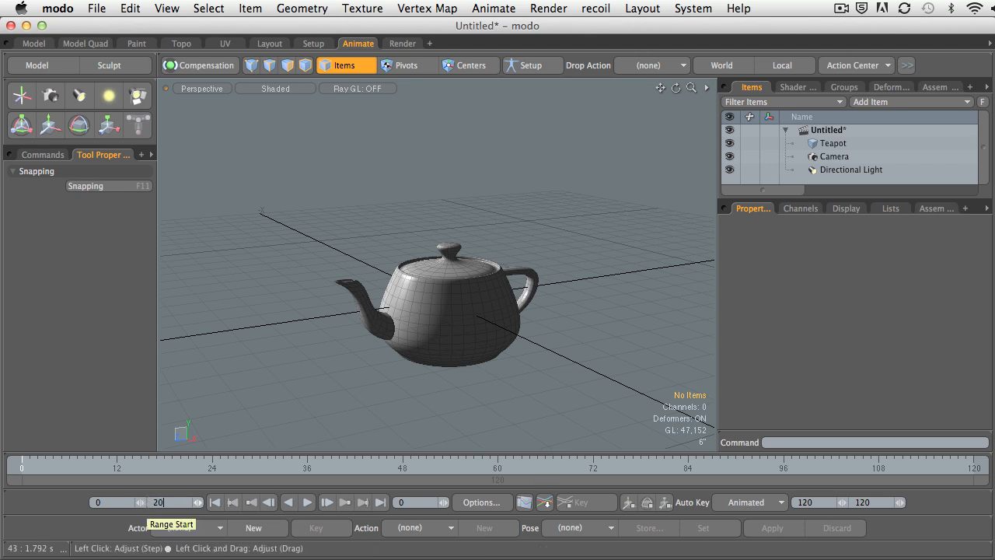
key(Return)
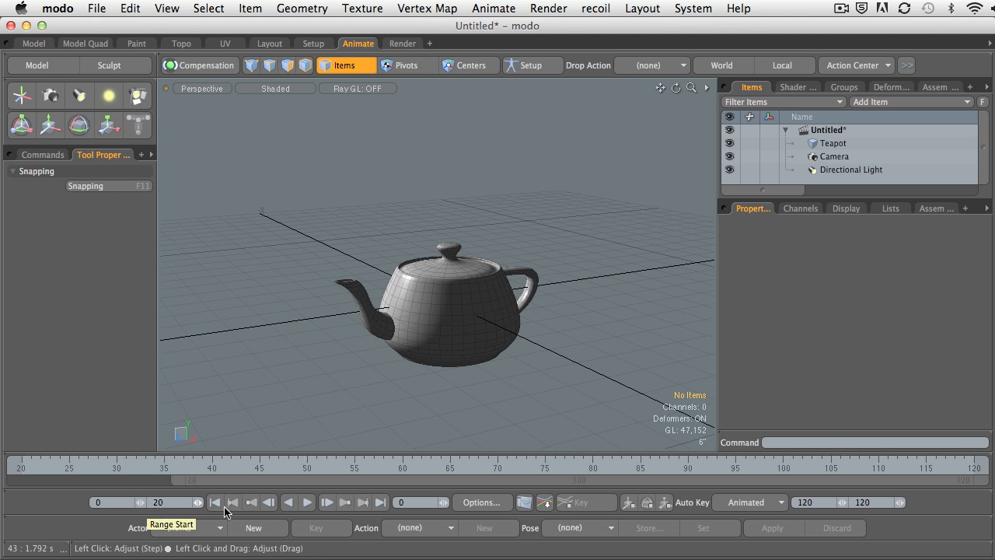
click(821, 501)
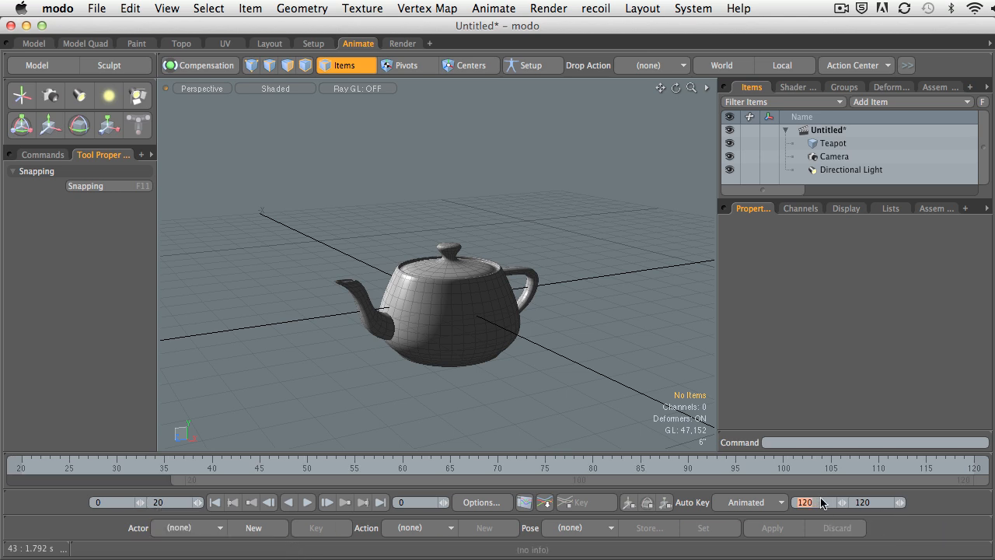
text(60)
key(Return)
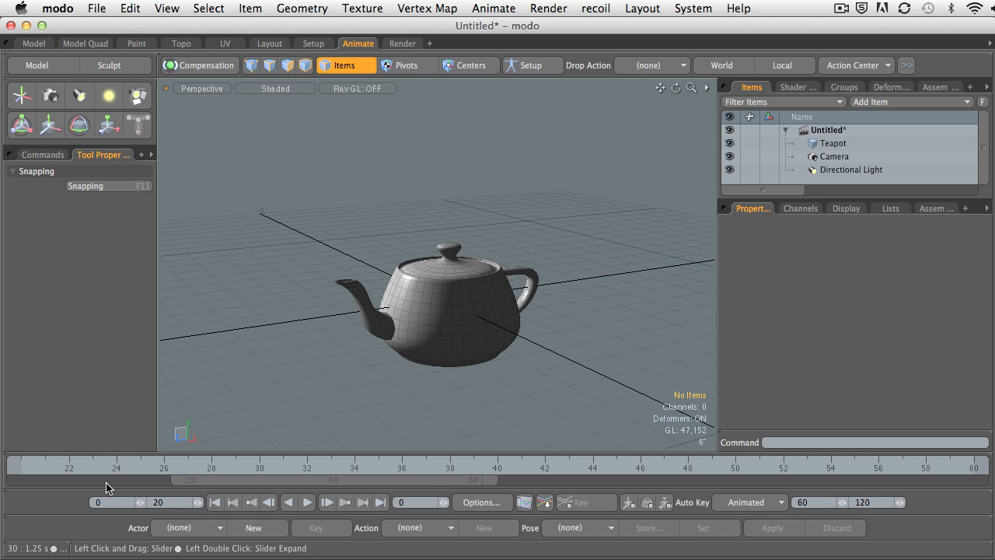
click(69, 466)
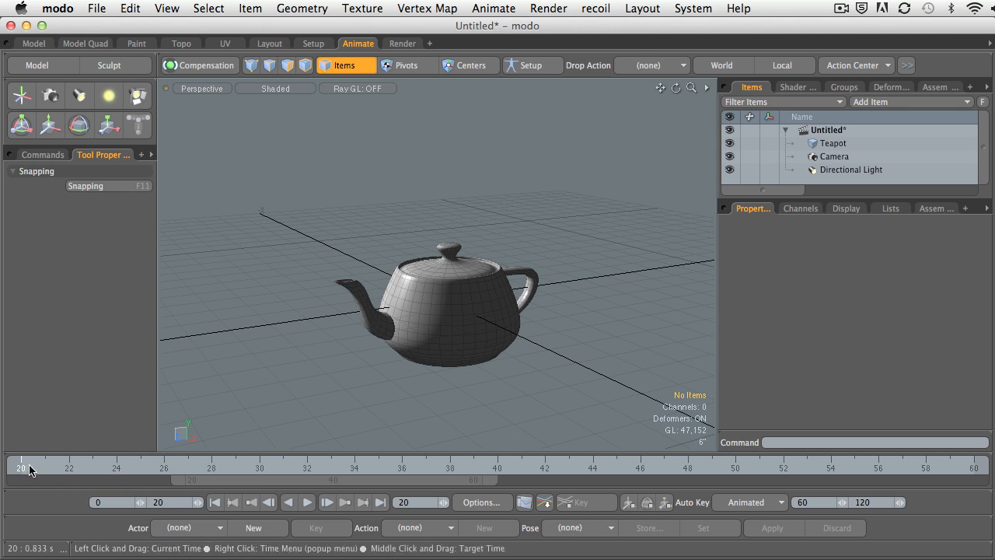
drag(22, 466, 974, 467)
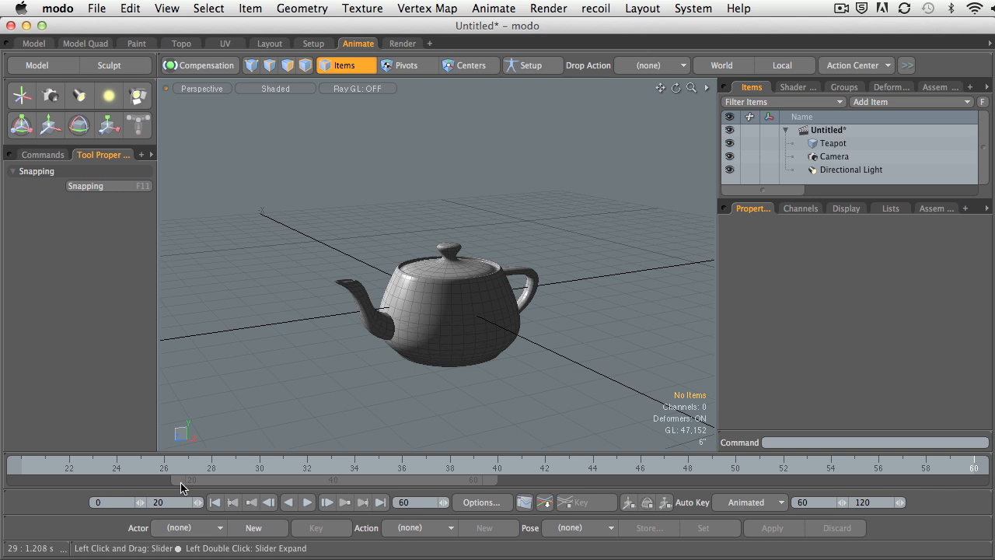
Try trimming and sliding the timeline's visible range, and stretch it back out to the full span of frames 0 to 120.
drag(181, 481, 107, 482)
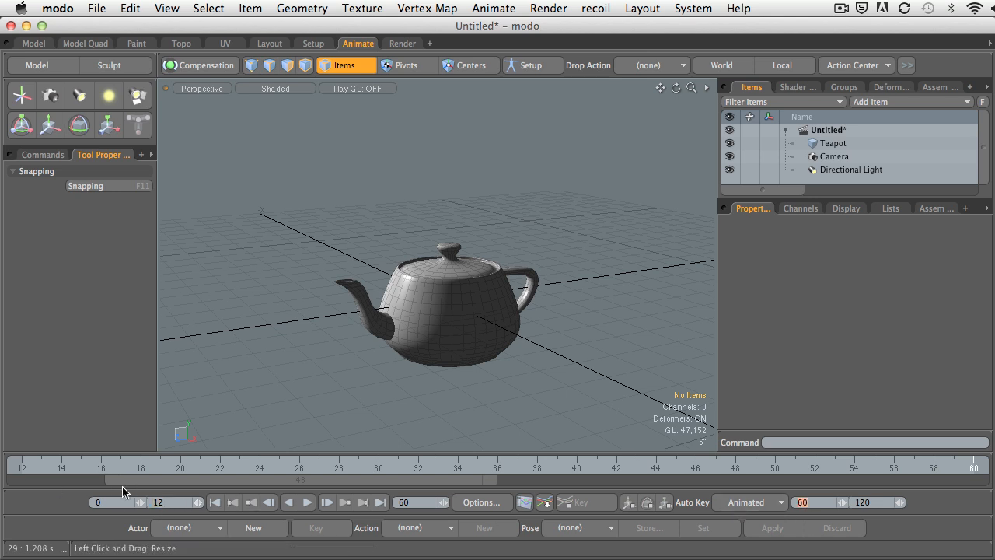
drag(109, 481, 173, 480)
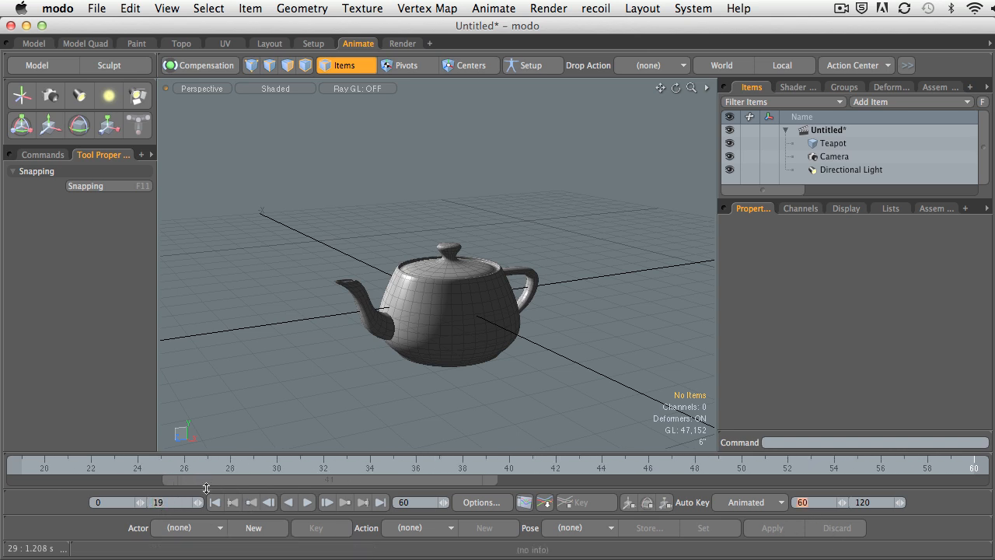
drag(167, 481, 78, 483)
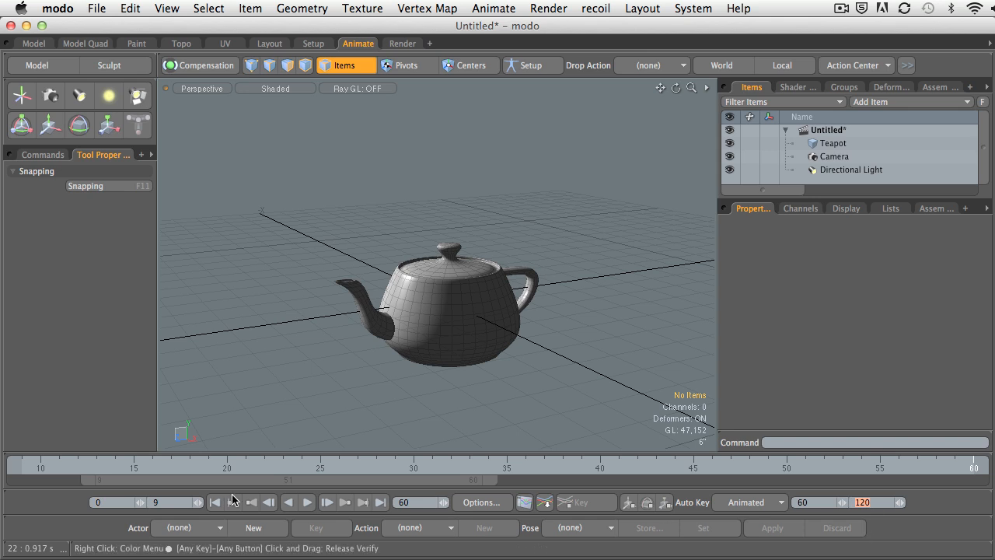
drag(95, 483, 228, 482)
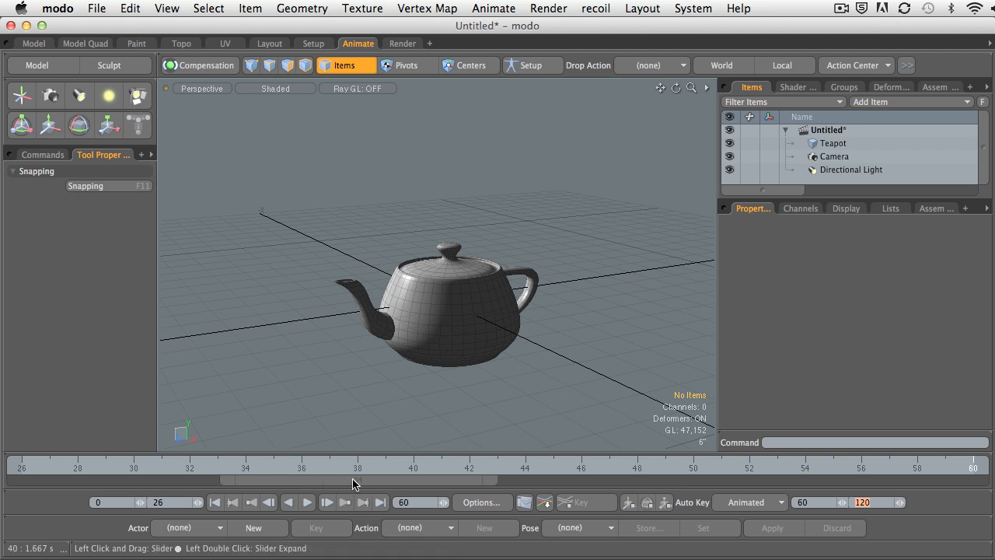
drag(340, 484, 533, 488)
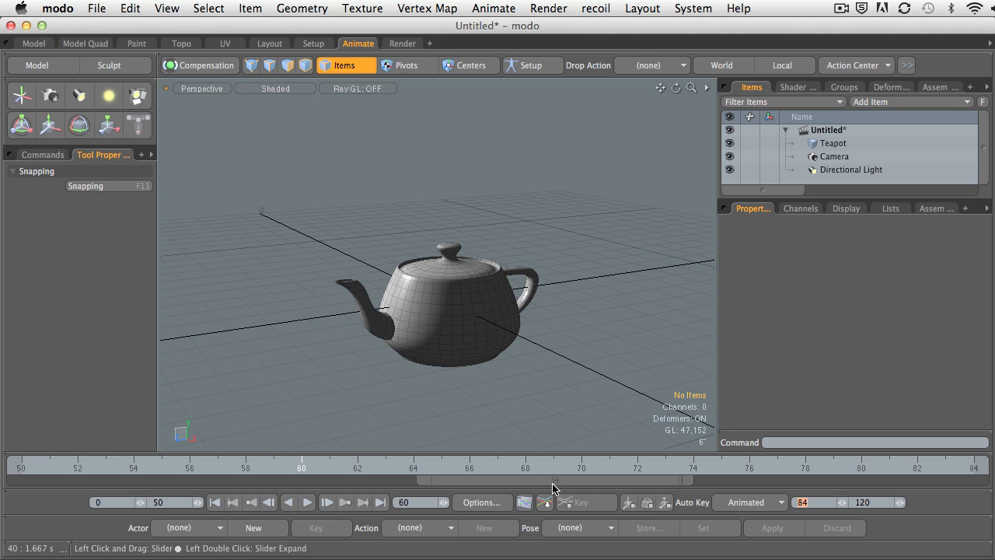
drag(554, 487, 394, 487)
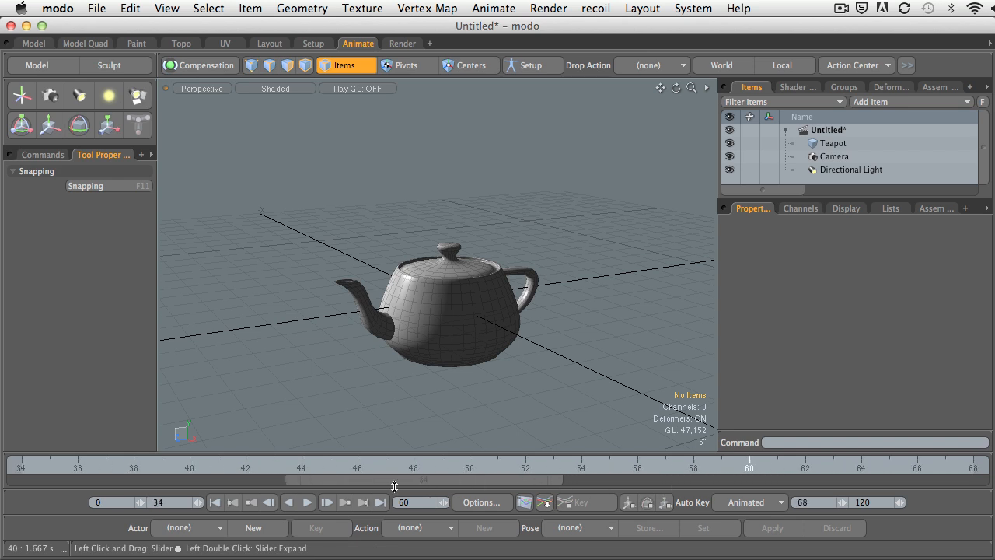
drag(290, 481, 9, 481)
drag(556, 483, 988, 481)
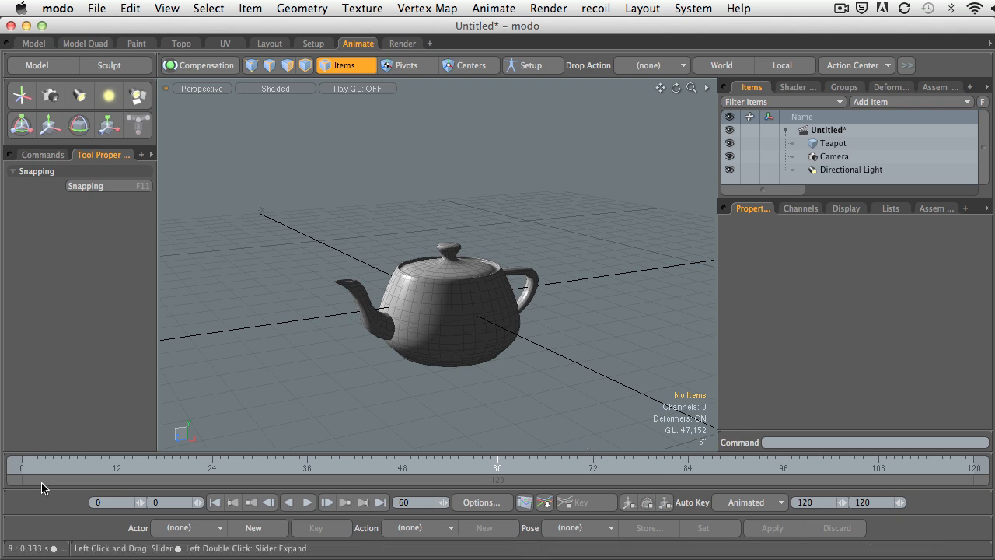
Set the scene's start frame to 1 and move the current time to frame 1.
click(168, 501)
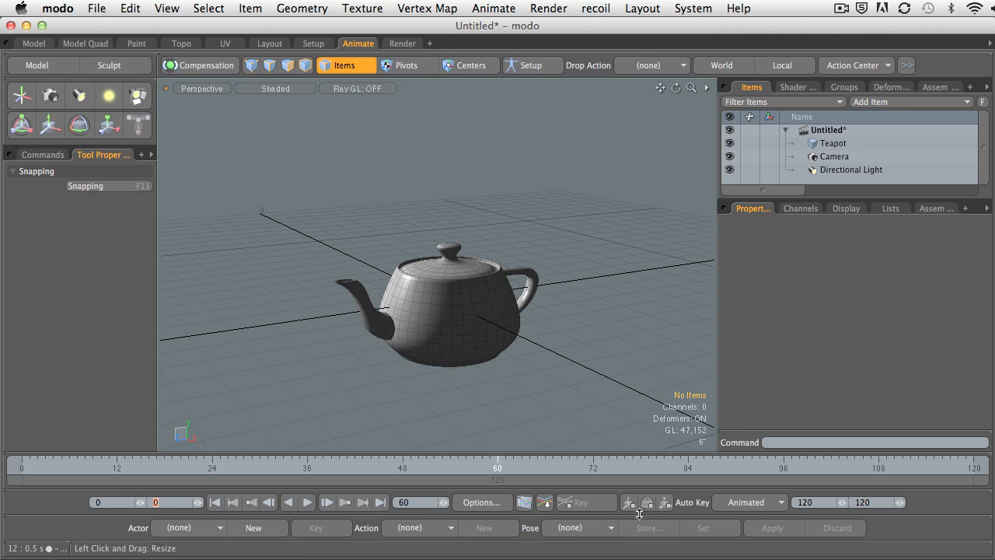
click(811, 504)
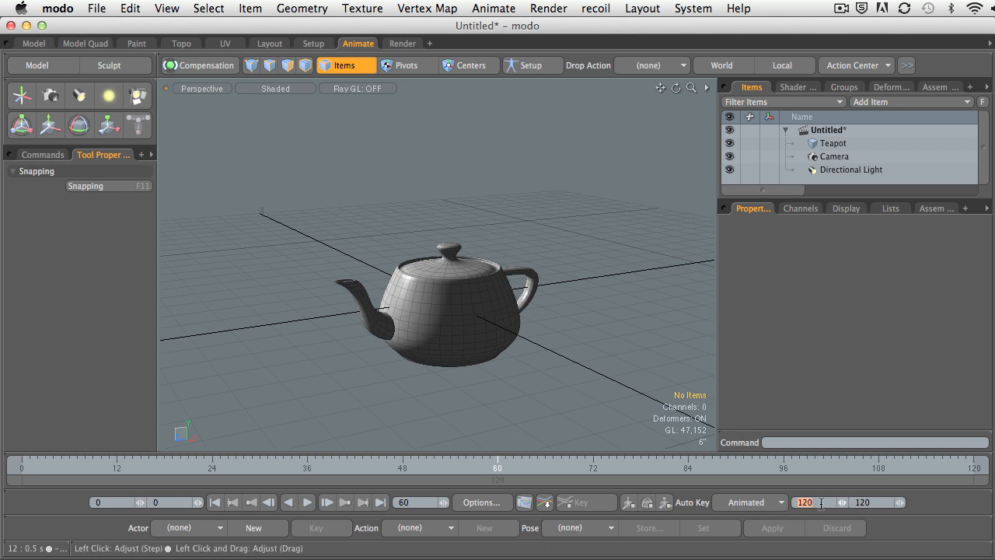
click(107, 503)
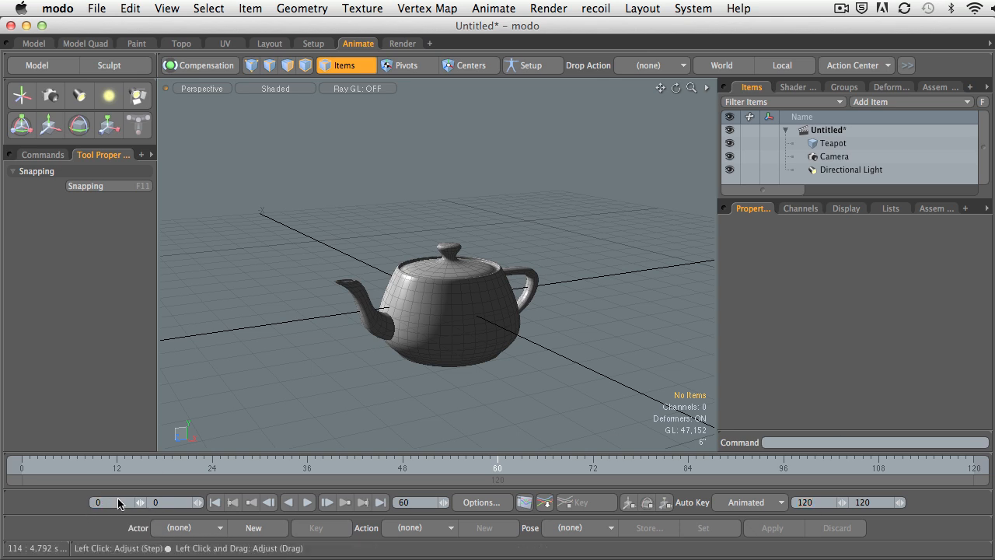
click(872, 502)
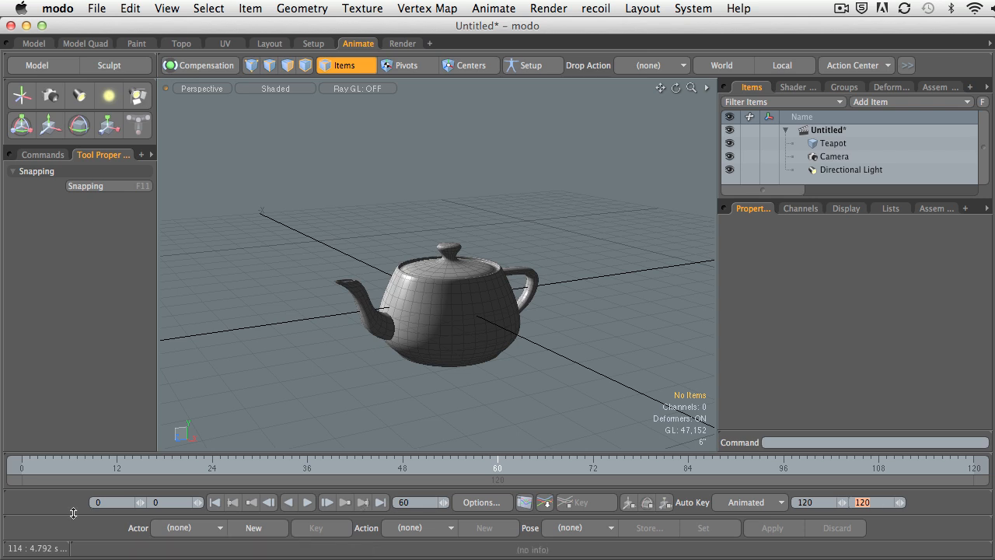
click(101, 501)
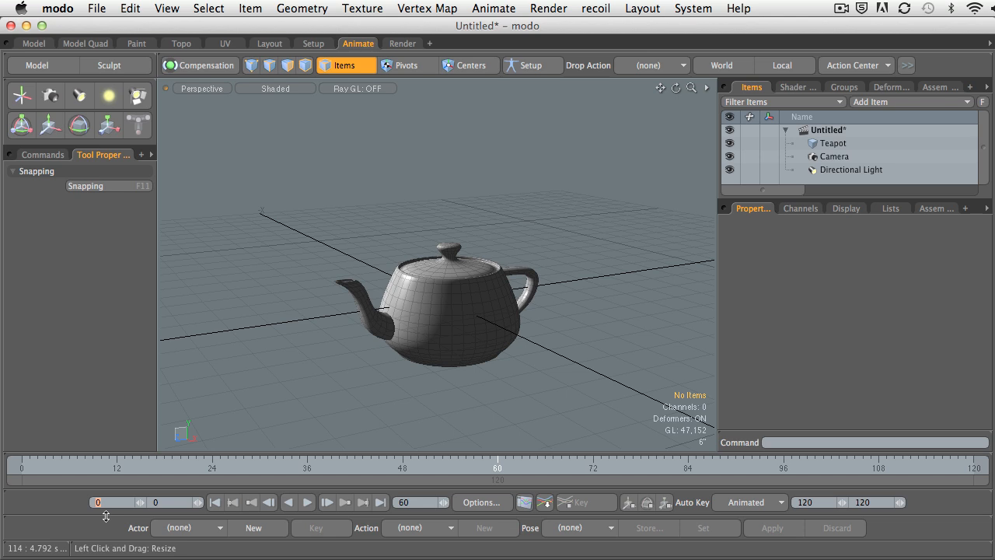
text(1)
key(Return)
click(4, 466)
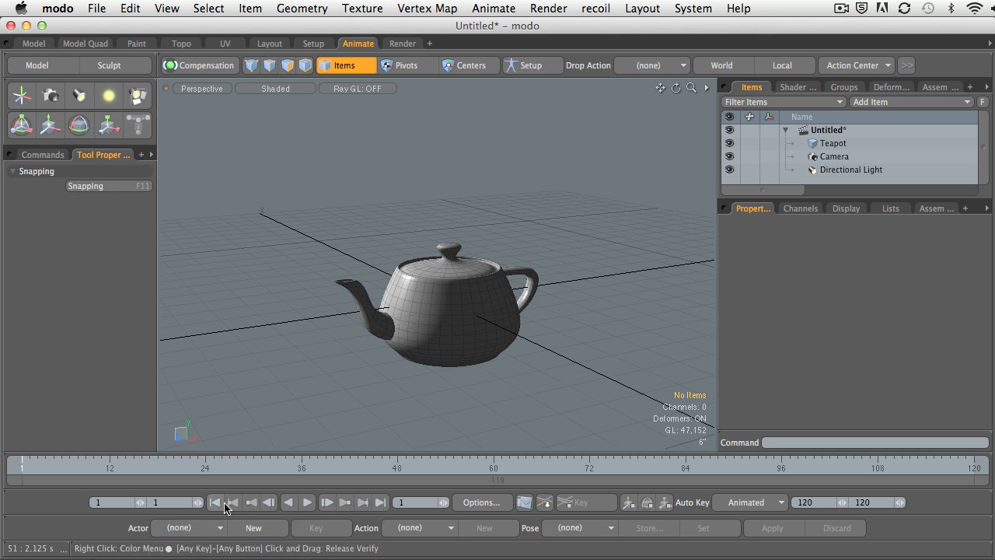
Test the playback controls by playing and stopping the animation, jumping to the first and last frames, and playing and stopping it again.
click(308, 503)
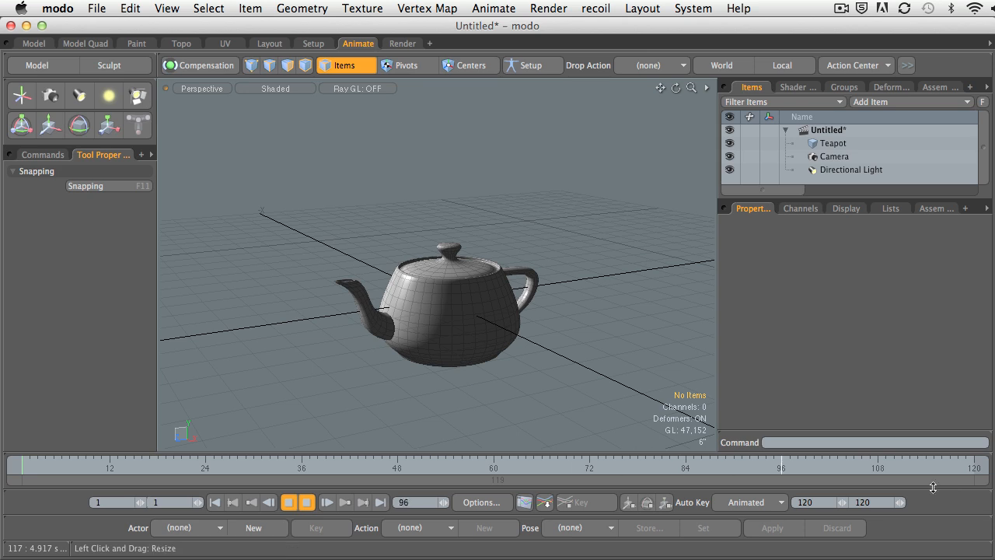
click(308, 504)
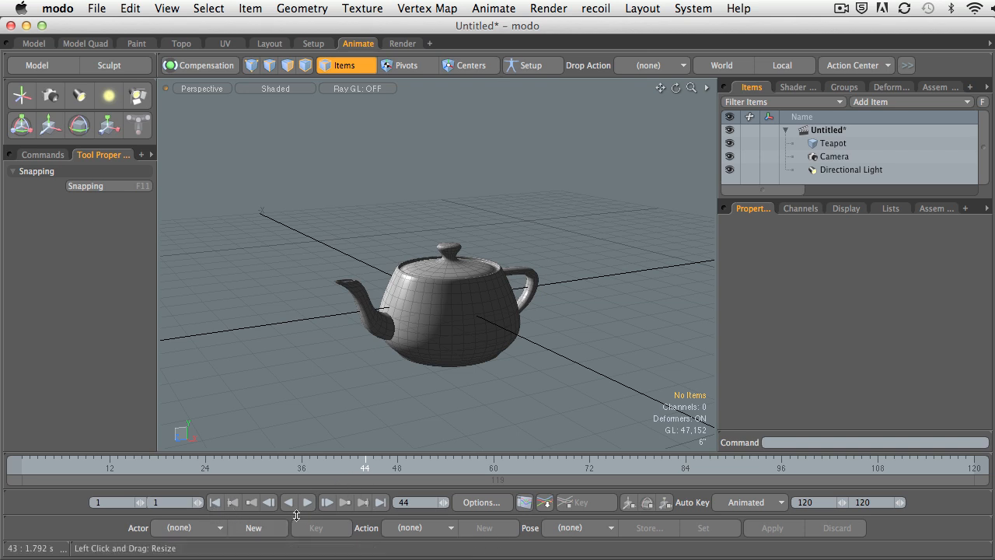
click(216, 504)
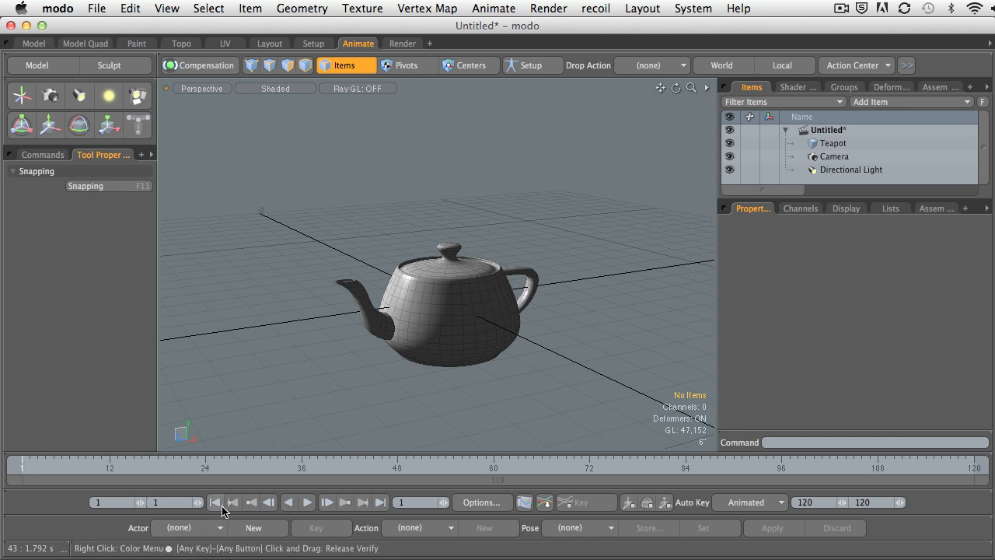
click(380, 504)
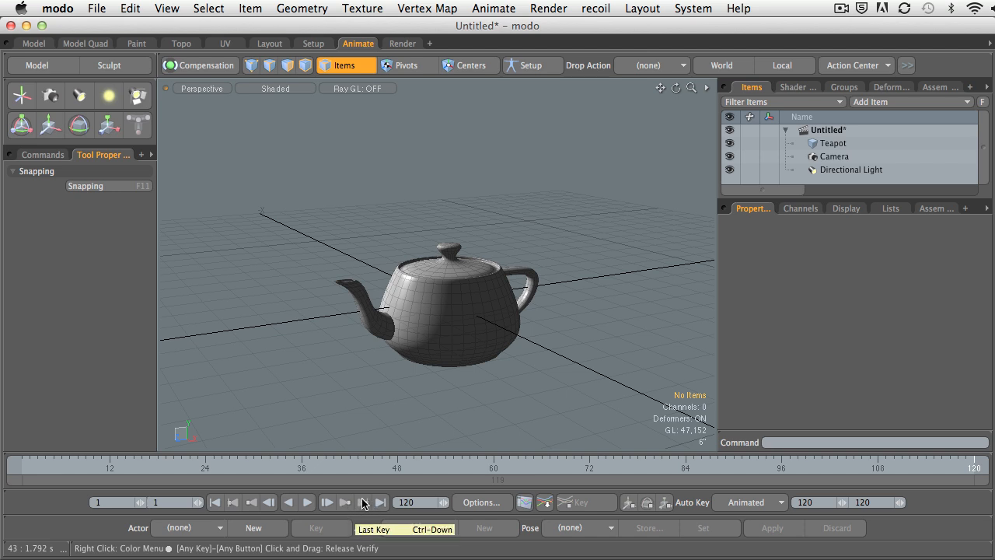
click(307, 502)
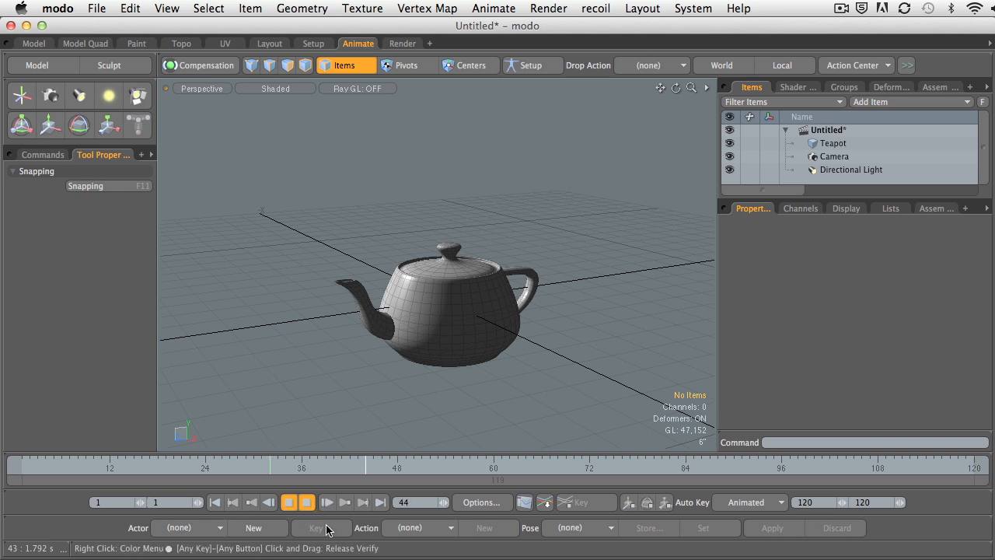
click(309, 502)
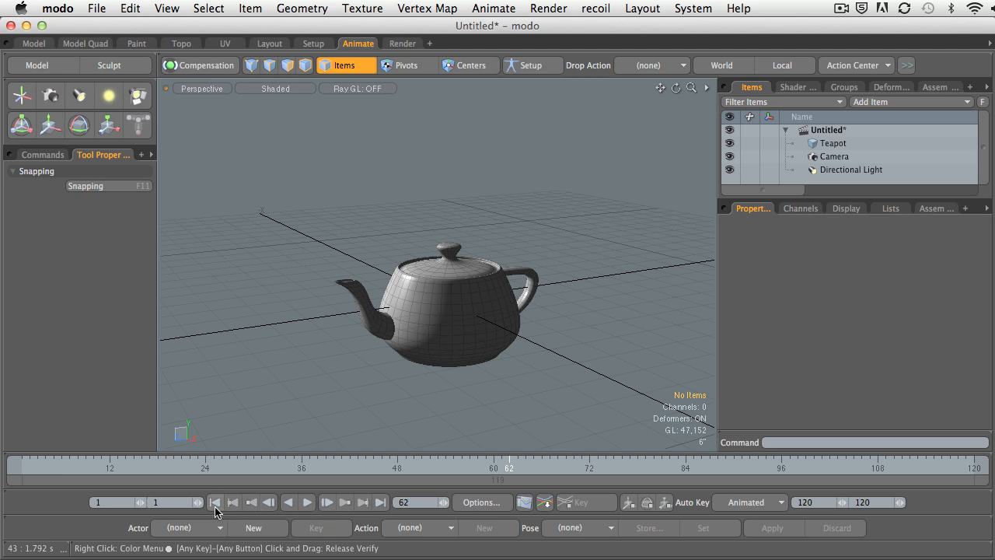
Examine the scene and current frame range fields and the available time formats in the timeline options.
click(473, 502)
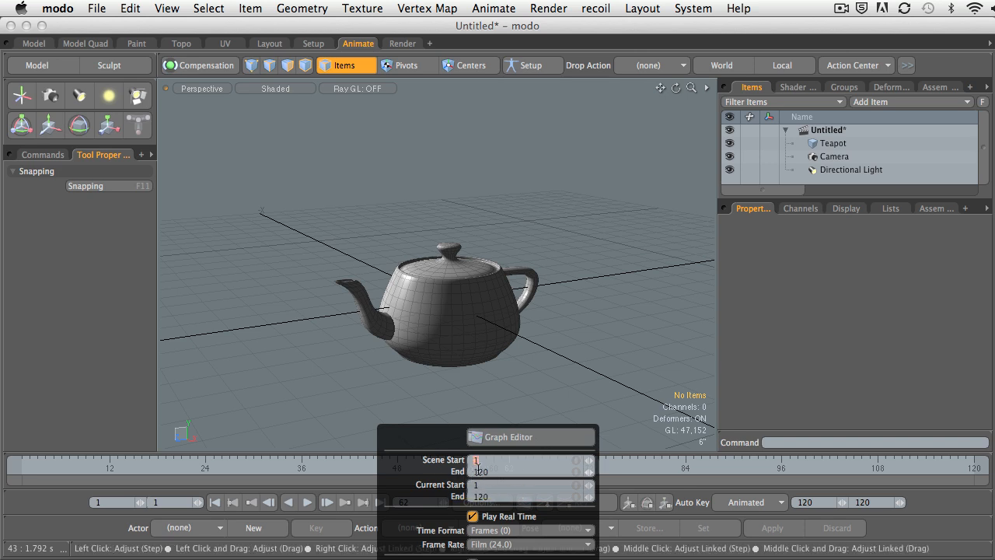
drag(496, 474, 474, 466)
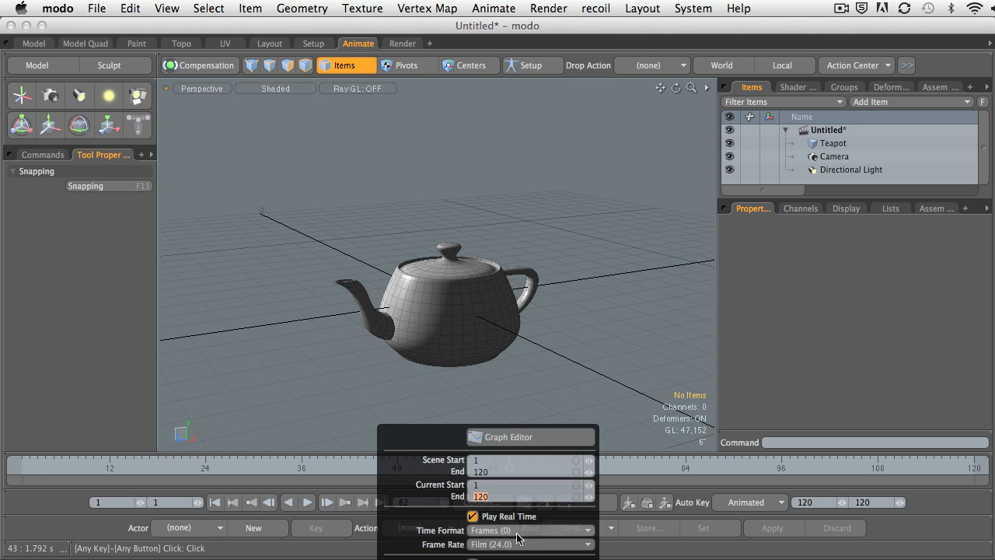
click(517, 532)
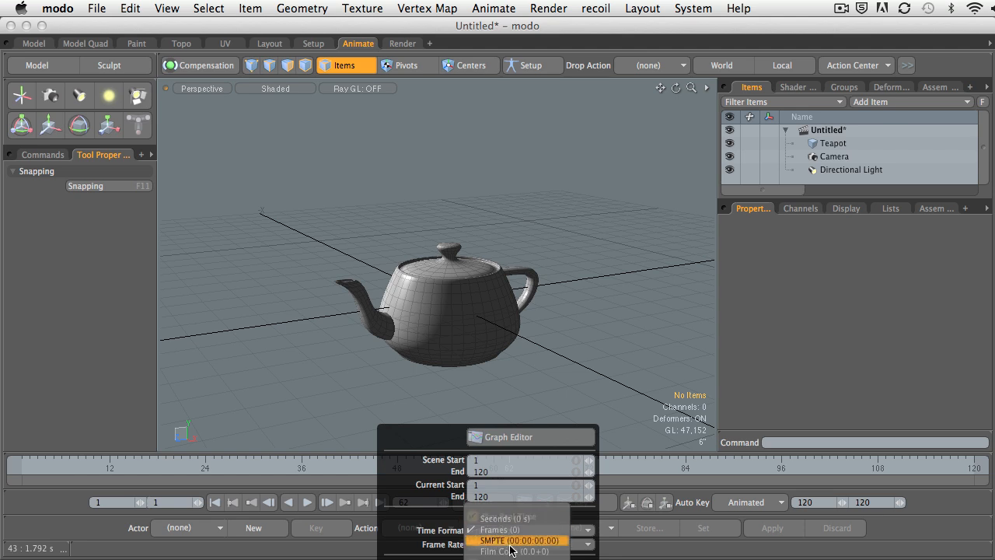
click(439, 535)
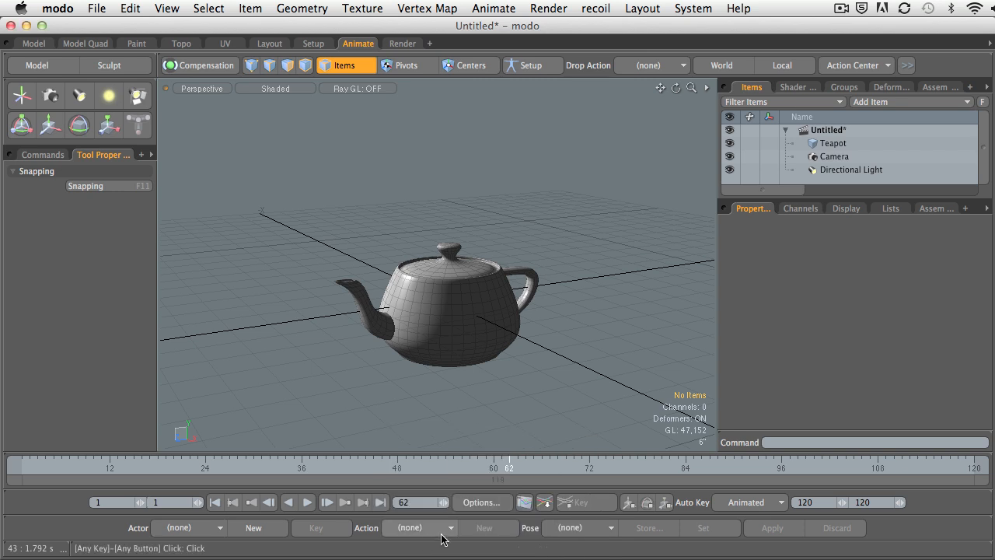
Try the NTSC (29.97) frame rate in the timeline options, and switch it back to Film (24.0).
click(488, 504)
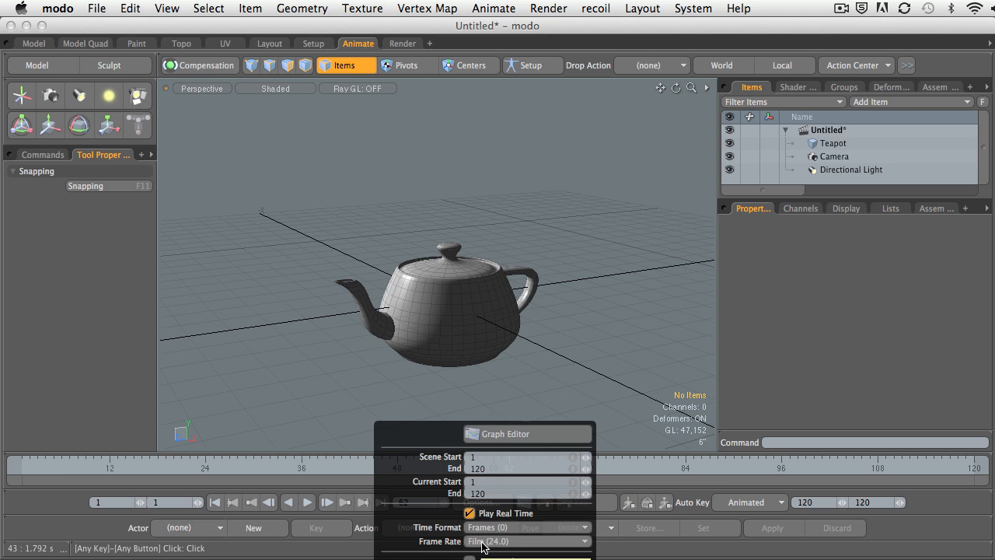
click(482, 543)
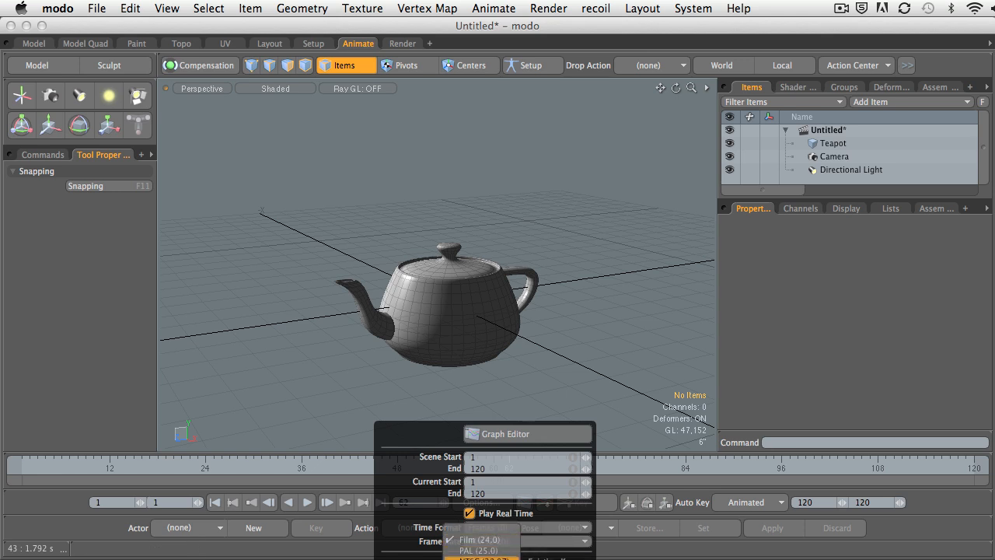
click(482, 558)
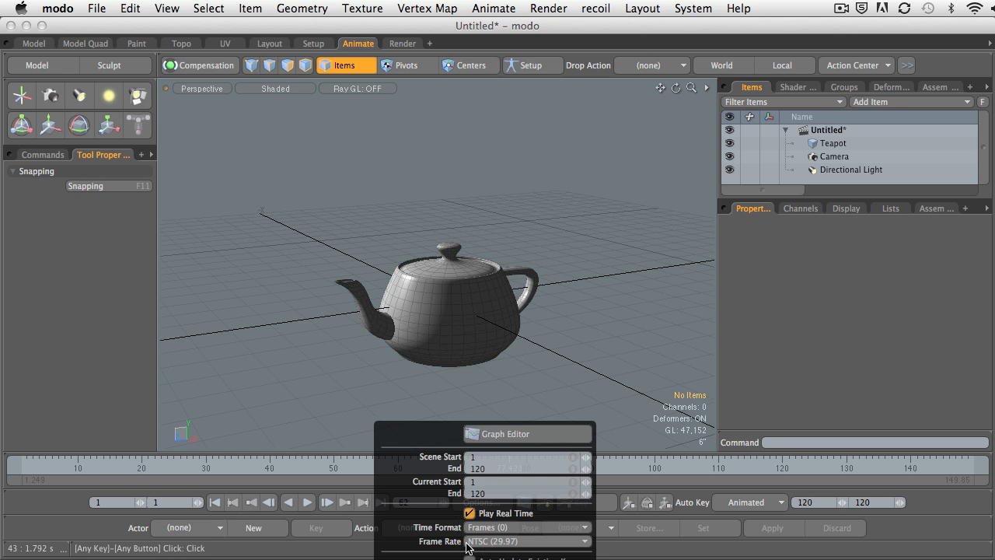
click(472, 542)
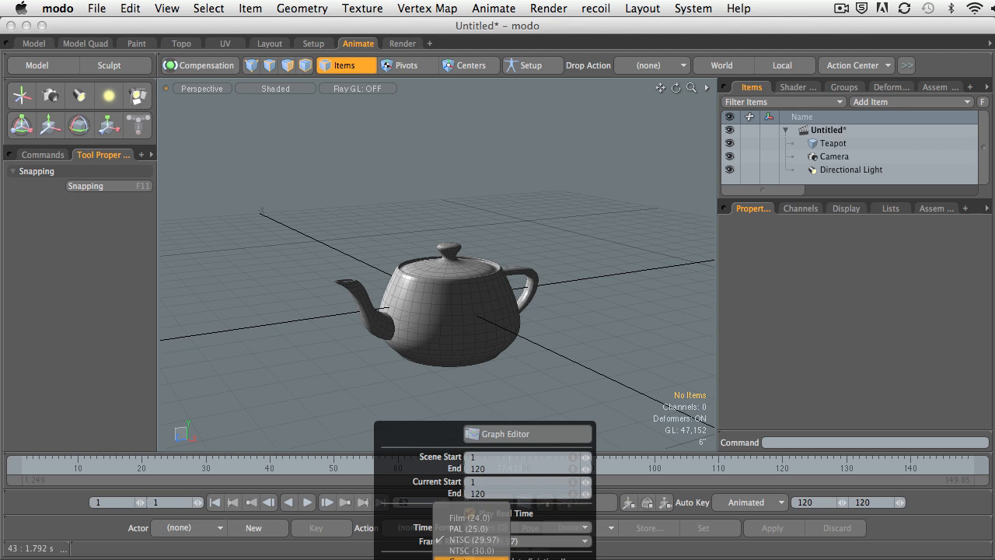
click(472, 520)
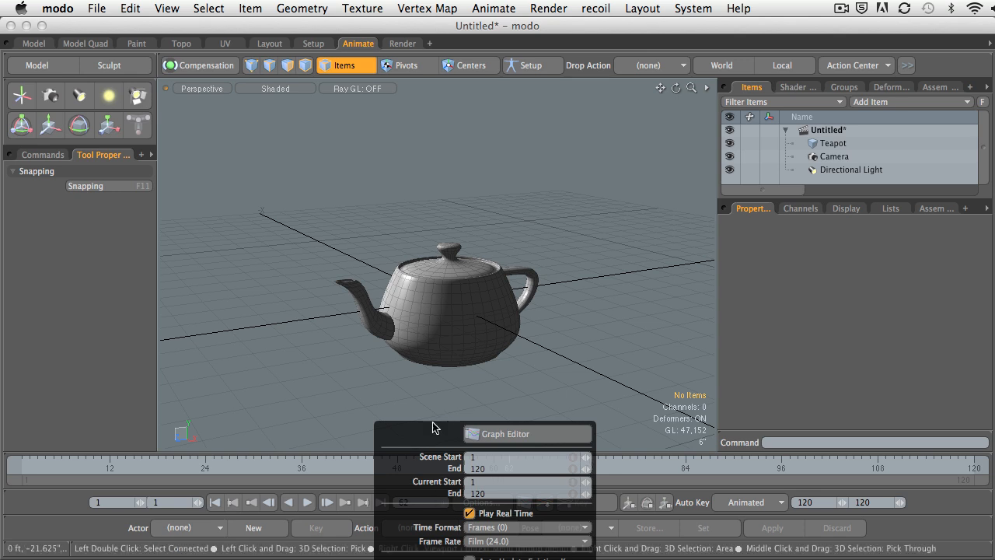
View the Graph Editor from the timeline options, close and reopen it, shift its window higher, and close it again.
click(513, 436)
drag(343, 159, 271, 148)
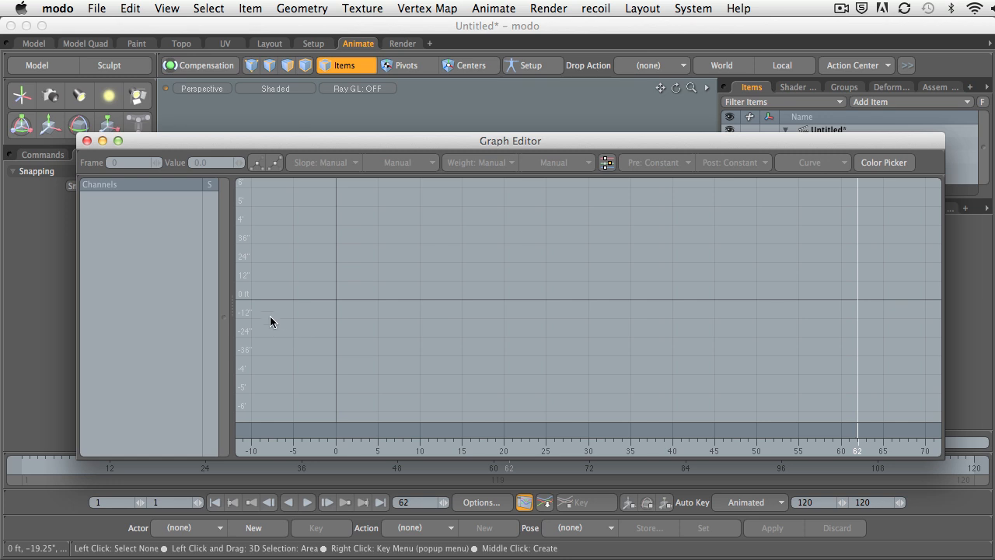
click(86, 140)
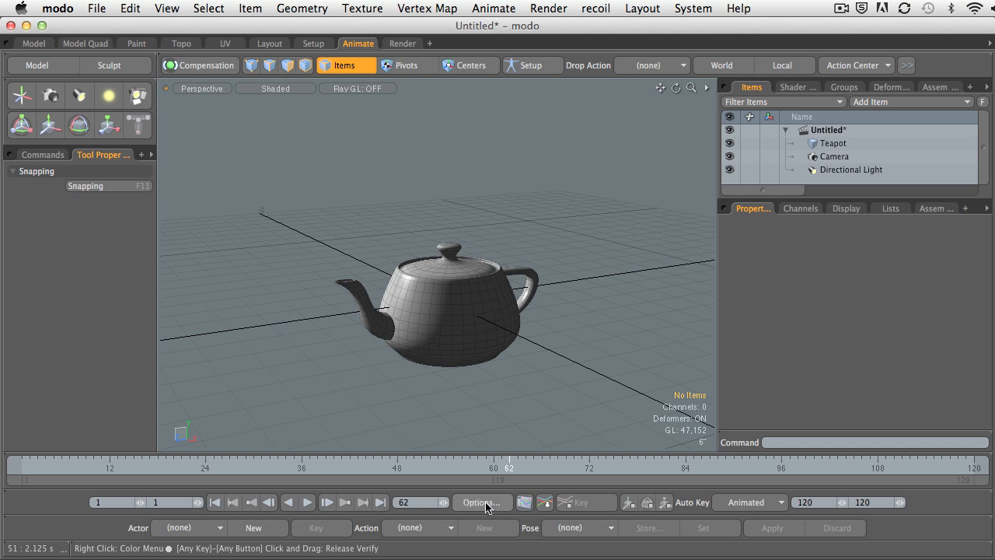
click(525, 502)
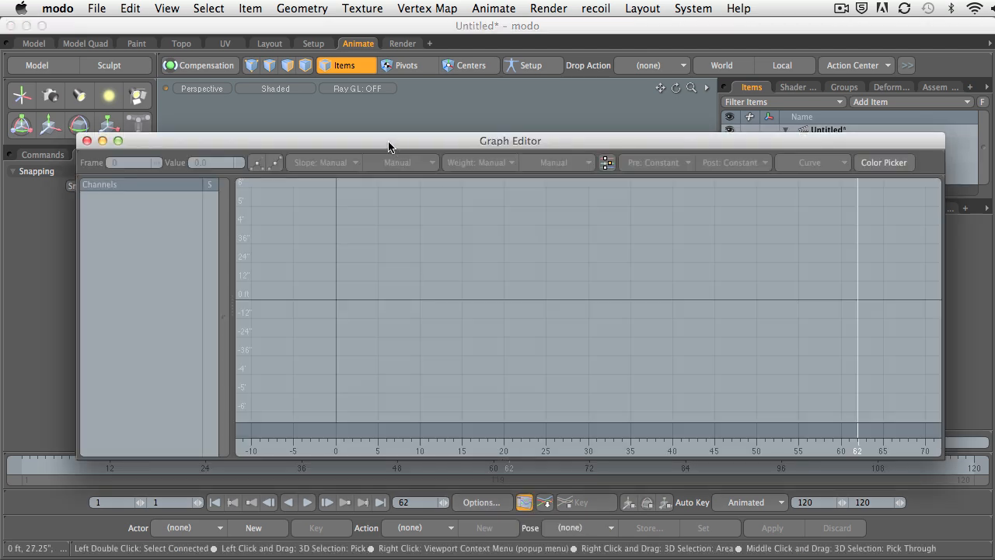
drag(388, 147, 371, 127)
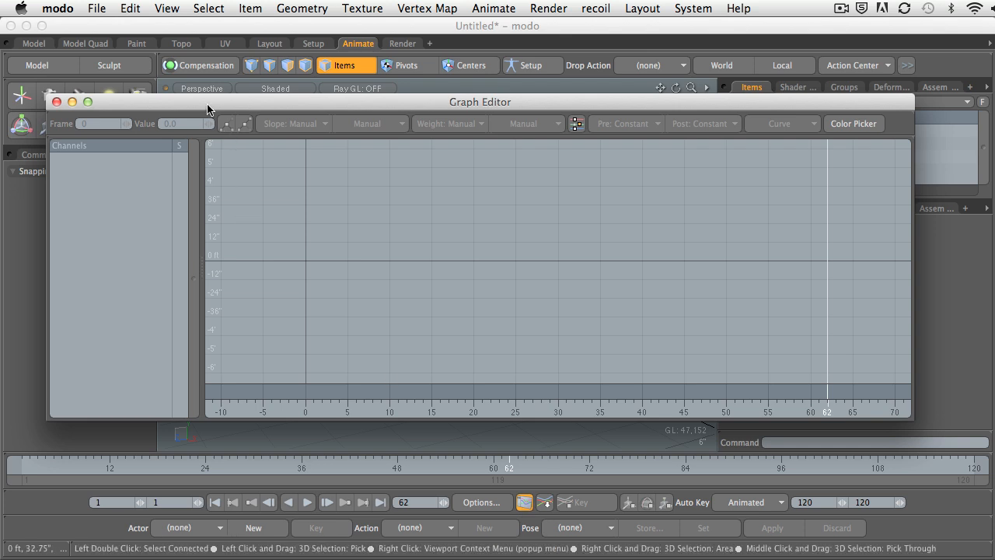
drag(211, 108, 215, 109)
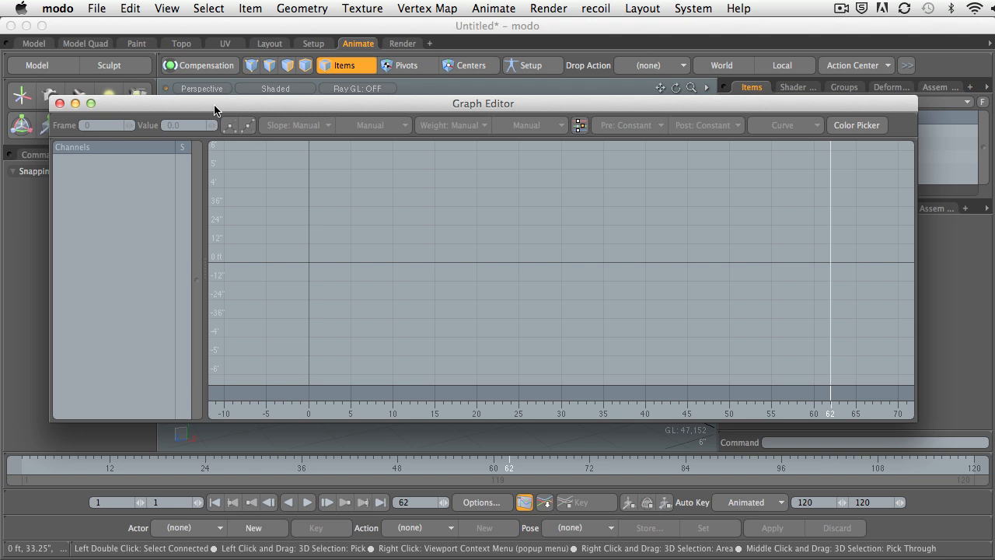
drag(214, 110, 213, 99)
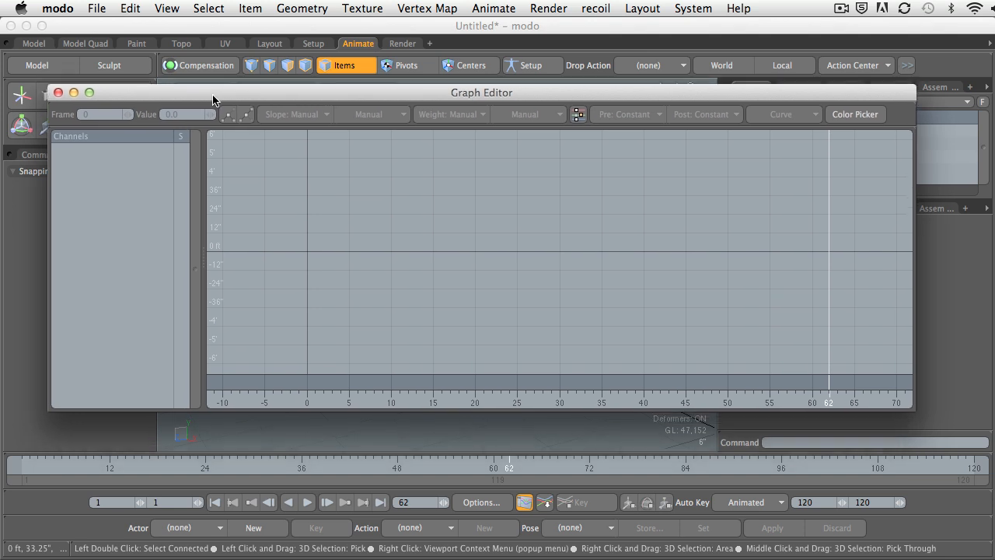
click(57, 92)
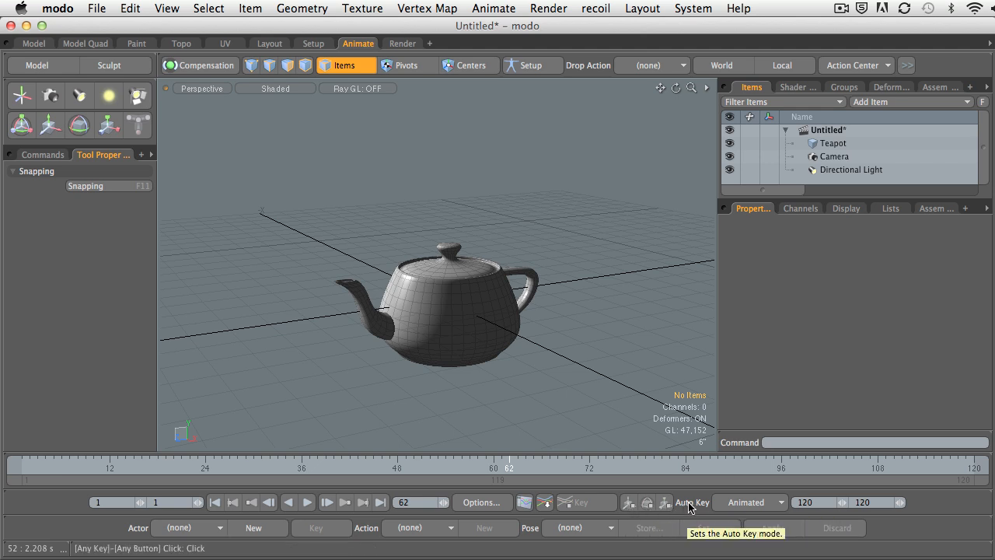
Examine the available Auto Key modes without changing the mode, moving the current time to frame 66 in between.
click(743, 507)
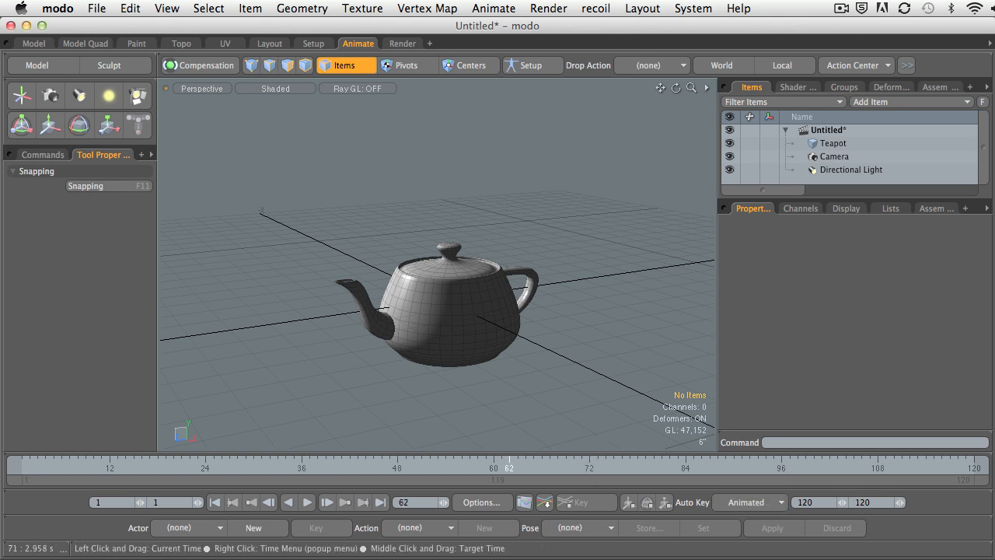
click(542, 466)
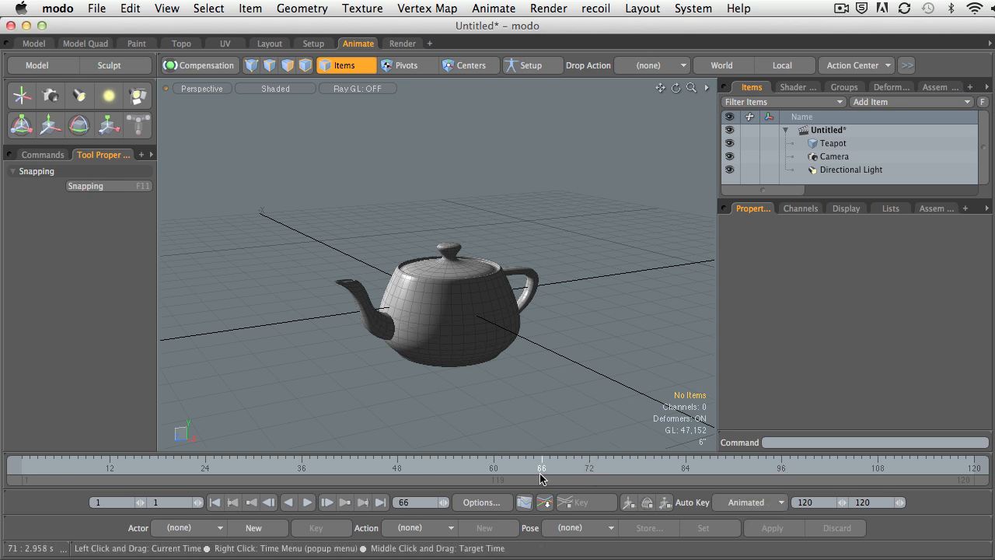
click(752, 505)
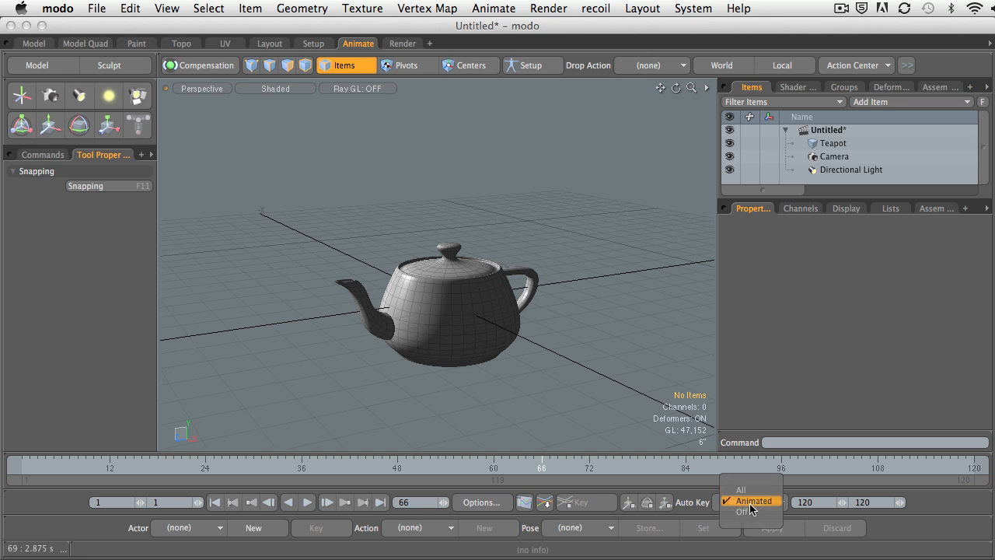
click(689, 493)
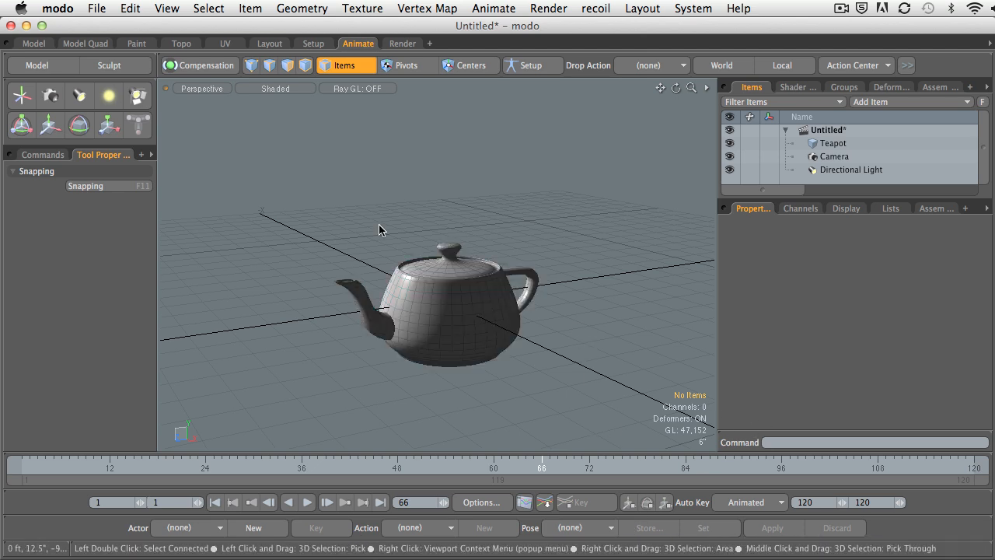
Move the current time to frame 1 and reframe the perspective view to leave open floor on the spout side of the teapot.
alt+drag(457, 282, 509, 314)
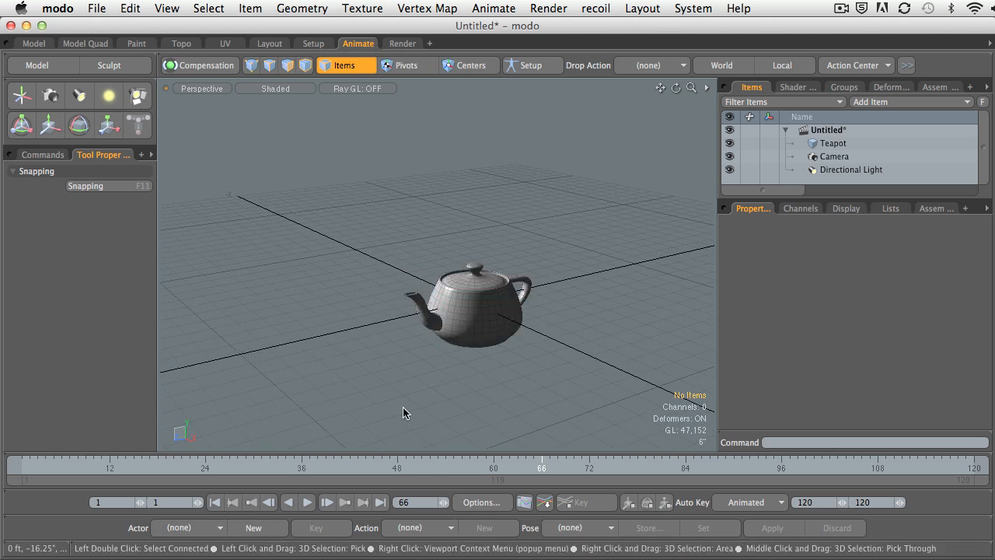
drag(390, 470, 358, 469)
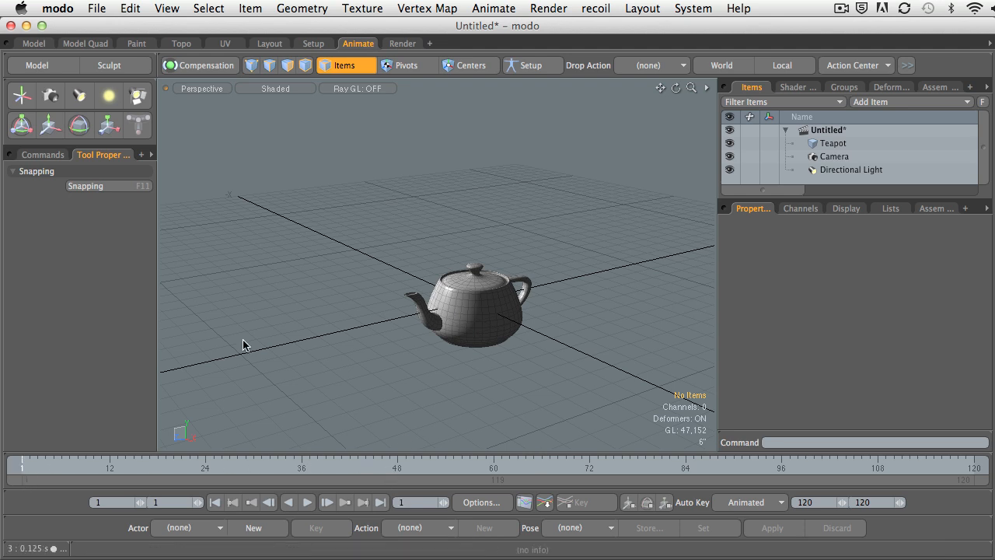
alt+shift+drag(244, 345, 478, 265)
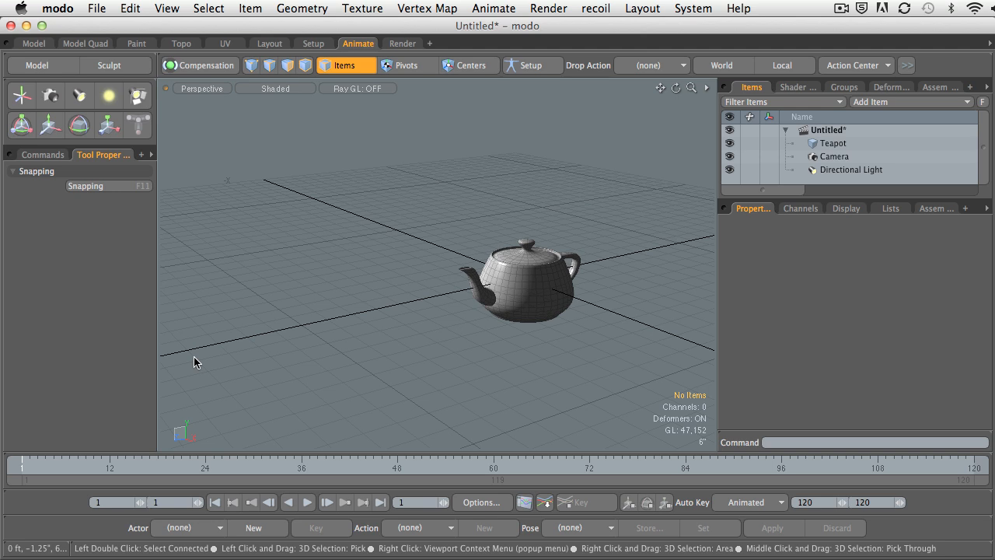
alt+shift+drag(485, 274, 611, 269)
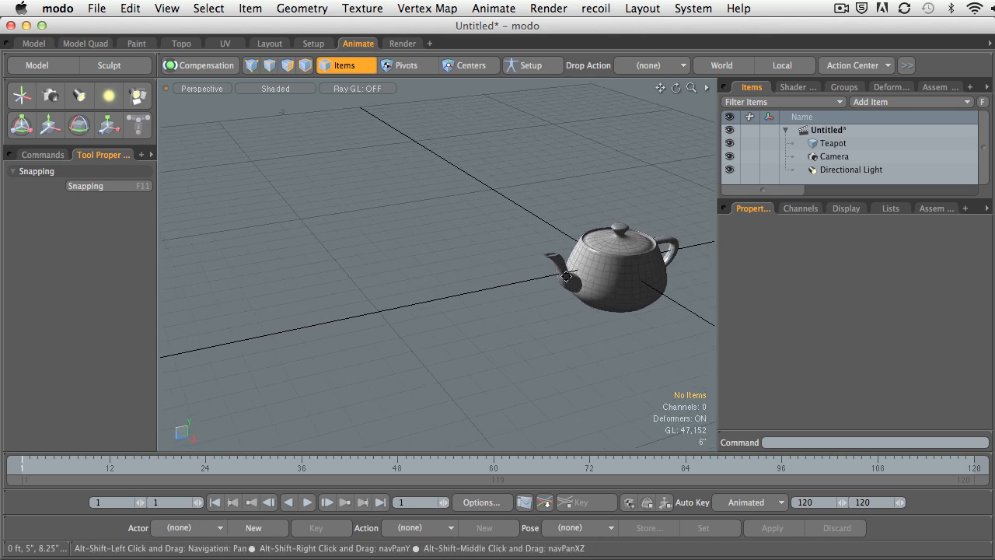
click(610, 269)
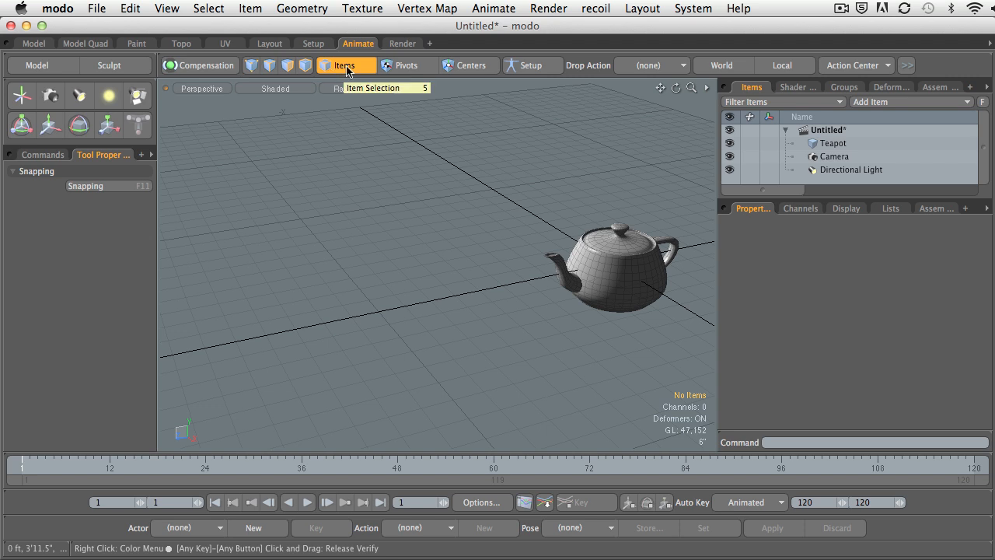
Try the vertex, edge, polygon and material selection modes, and return to Items selection mode.
click(251, 68)
click(270, 67)
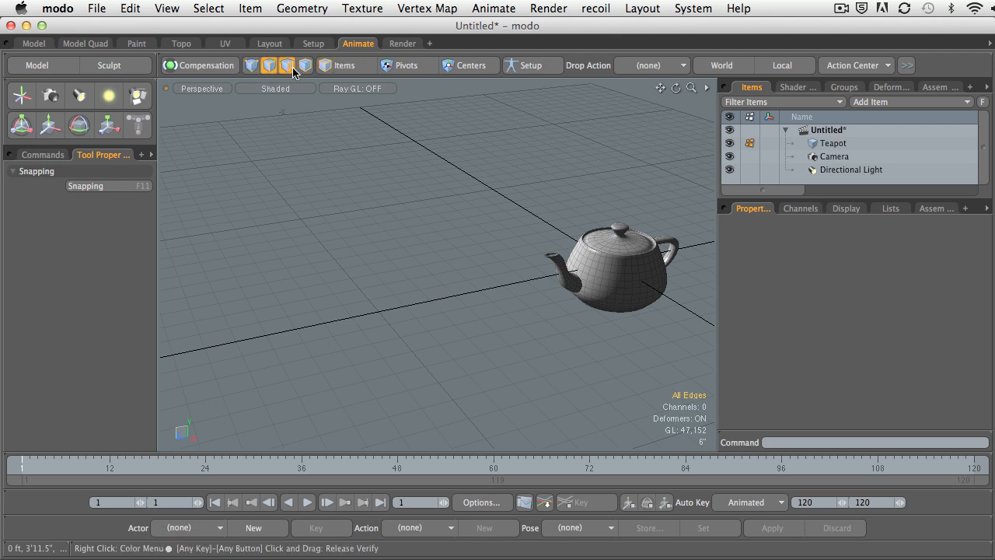
click(305, 70)
click(347, 68)
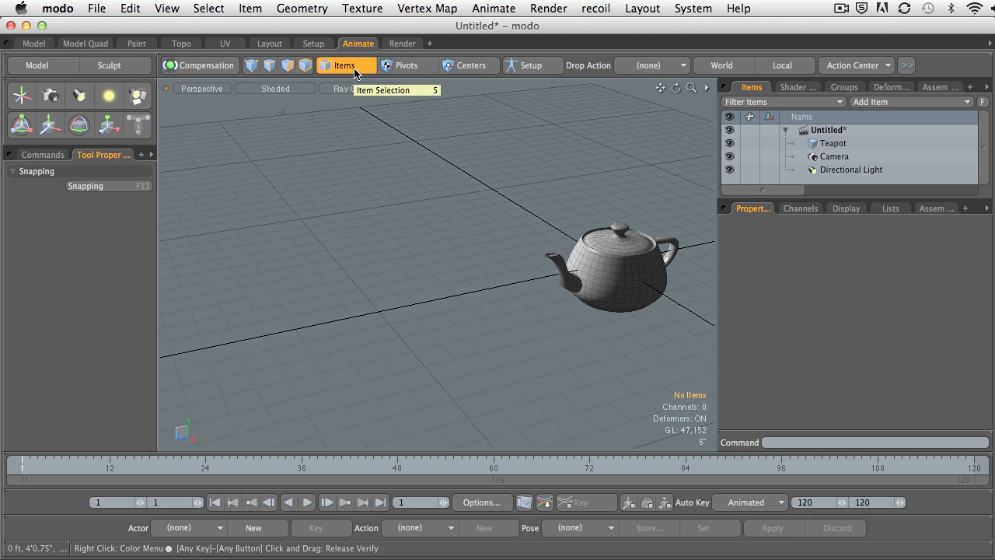
click(288, 72)
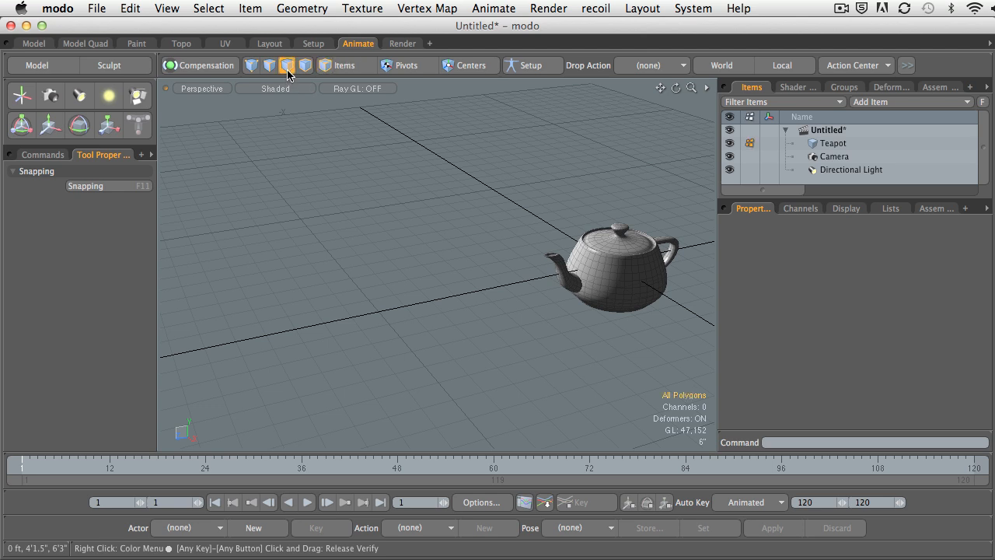
click(268, 70)
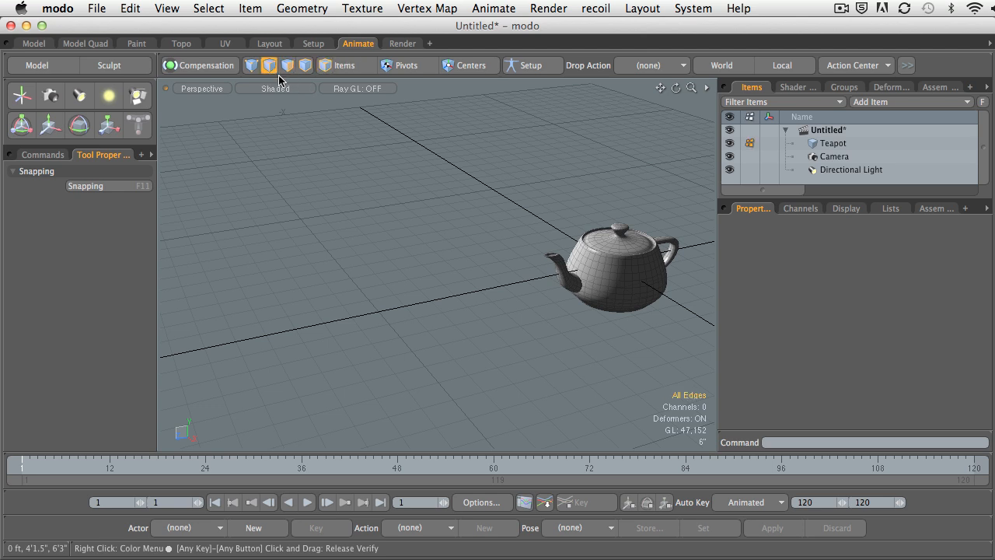
click(341, 70)
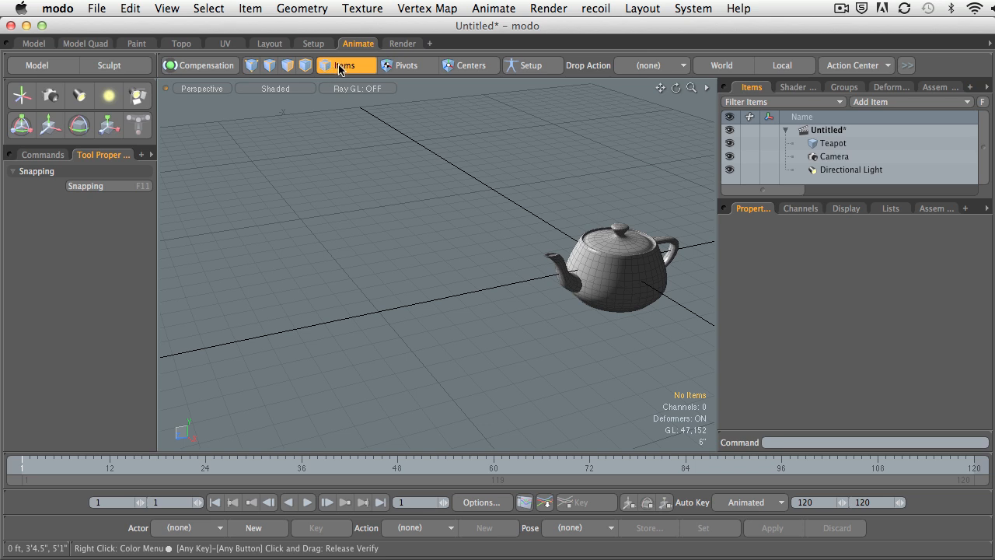
Select the Teapot item and step through its position and rotation channels, ending with Position X selected.
click(815, 148)
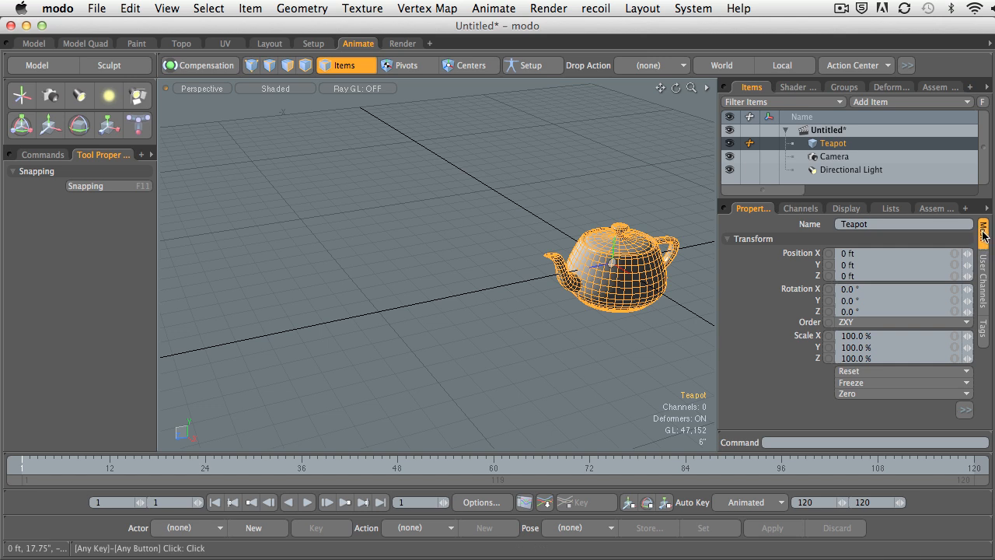
click(768, 255)
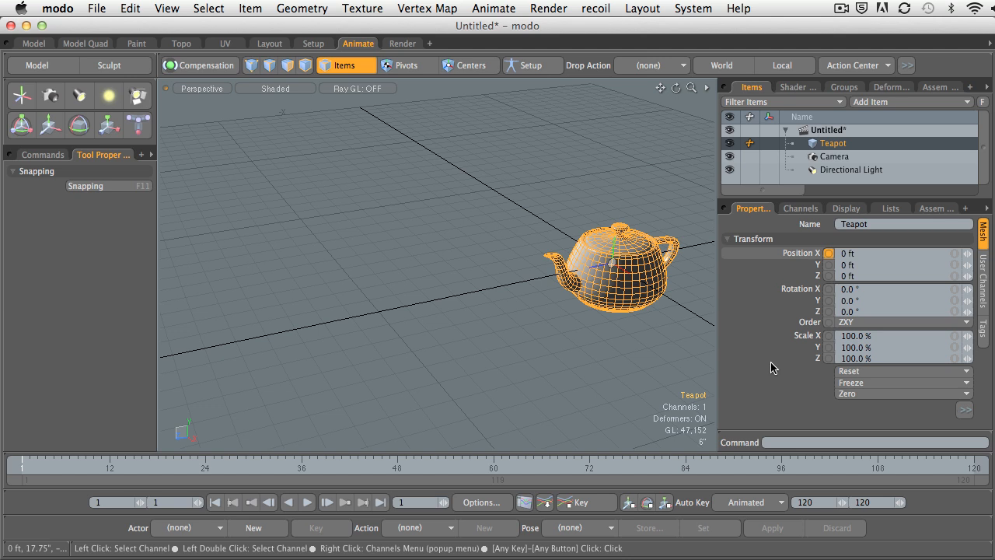
click(767, 263)
click(772, 276)
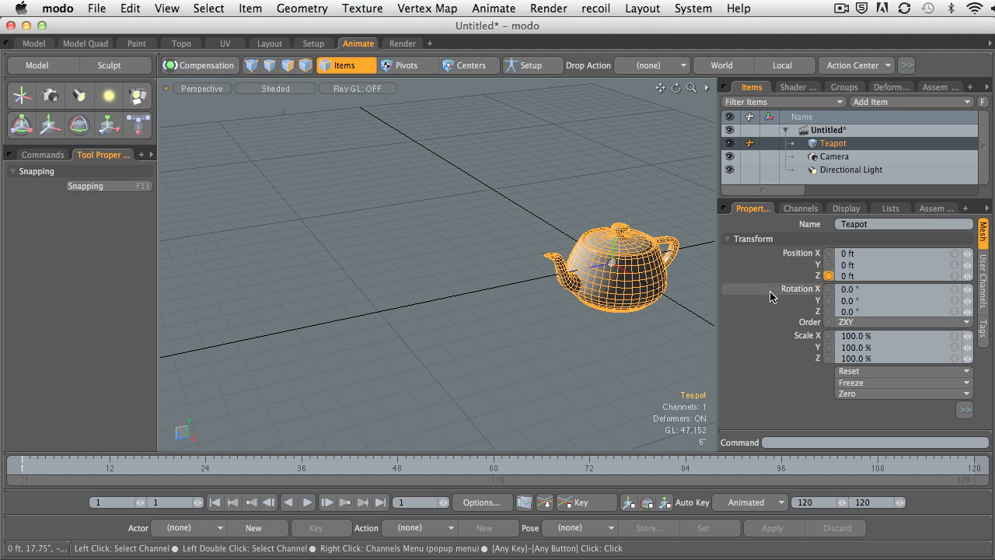
click(770, 290)
click(768, 300)
click(771, 311)
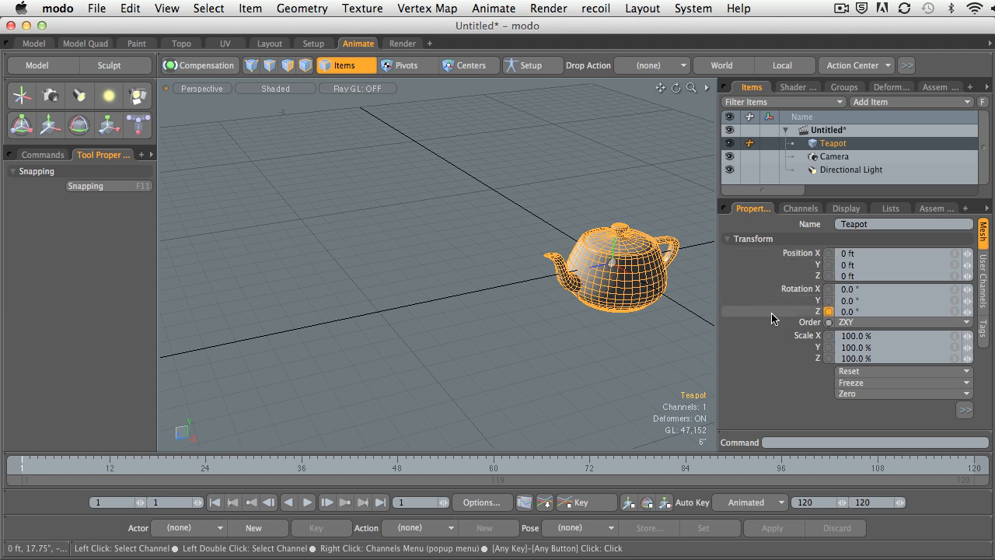
click(765, 254)
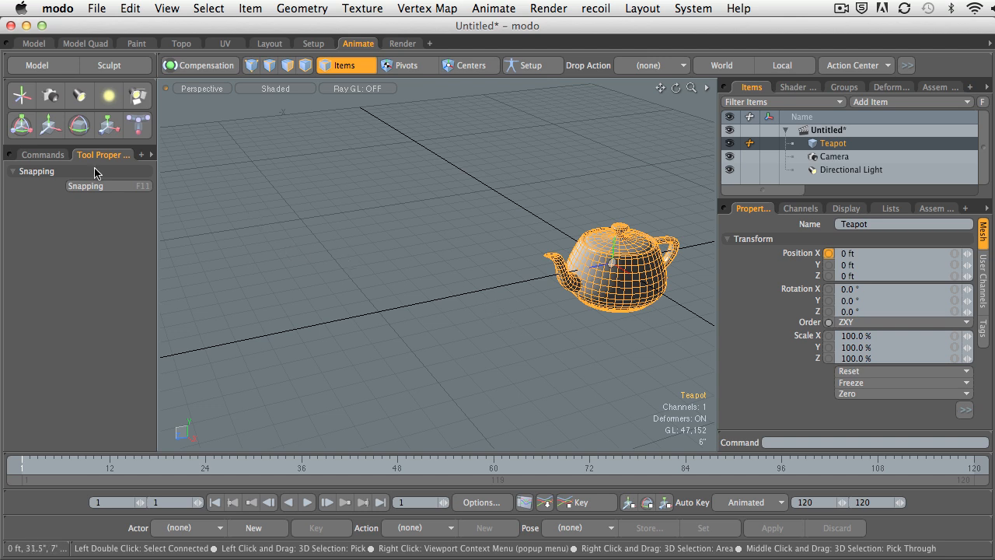
Activate the Move tool for the teapot, step through its individual position channels, and select Position X, Y and Z together.
click(50, 125)
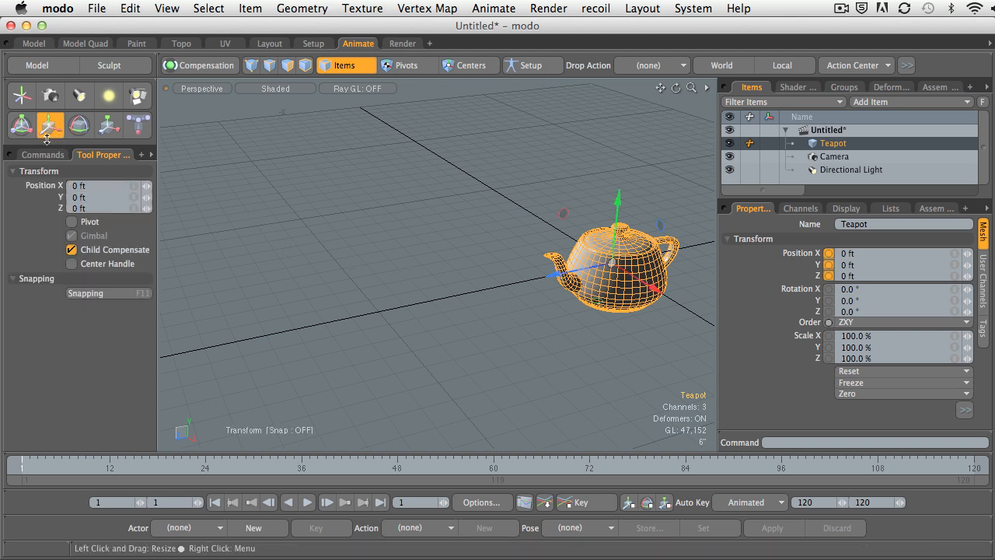
click(777, 253)
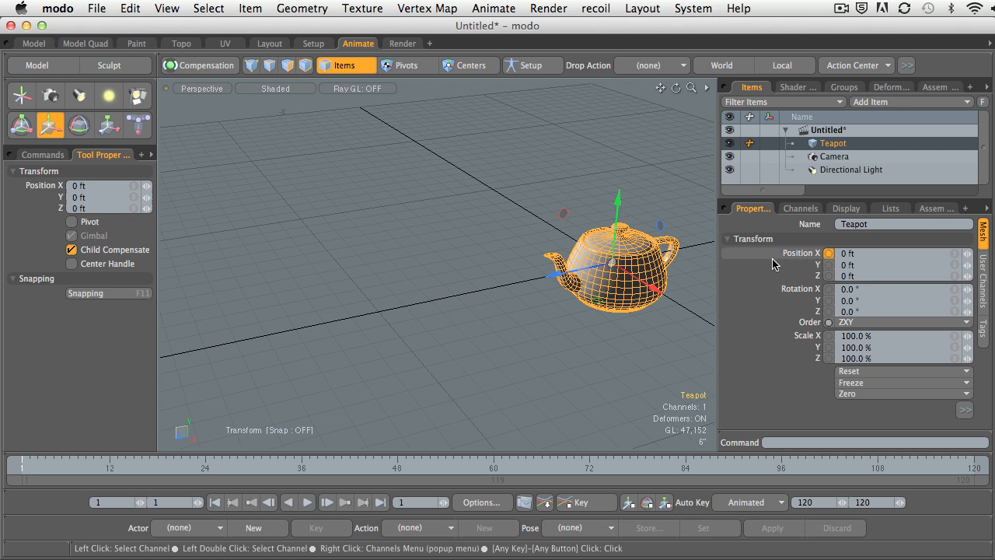
click(777, 265)
click(780, 277)
shift+click(773, 254)
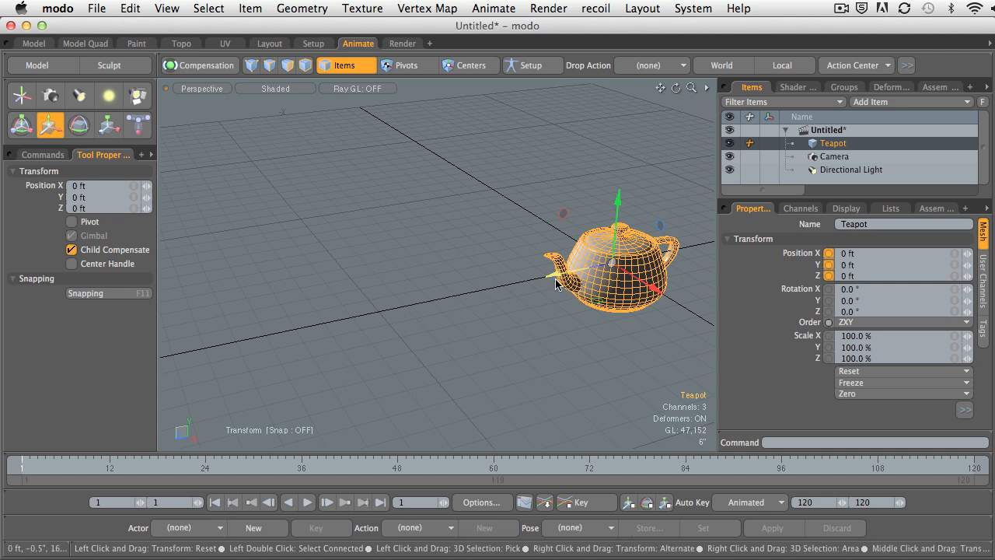
Move the teapot along Z to 11.5" and inspect the channel states, checking frame 5 before returning to frame 1.
drag(558, 284, 513, 288)
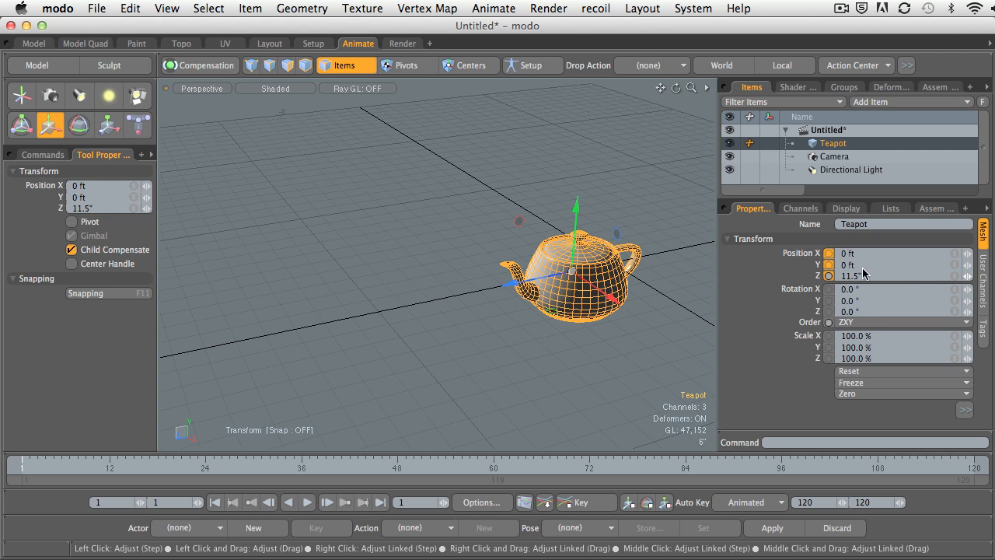
click(829, 276)
mouse_move(834, 322)
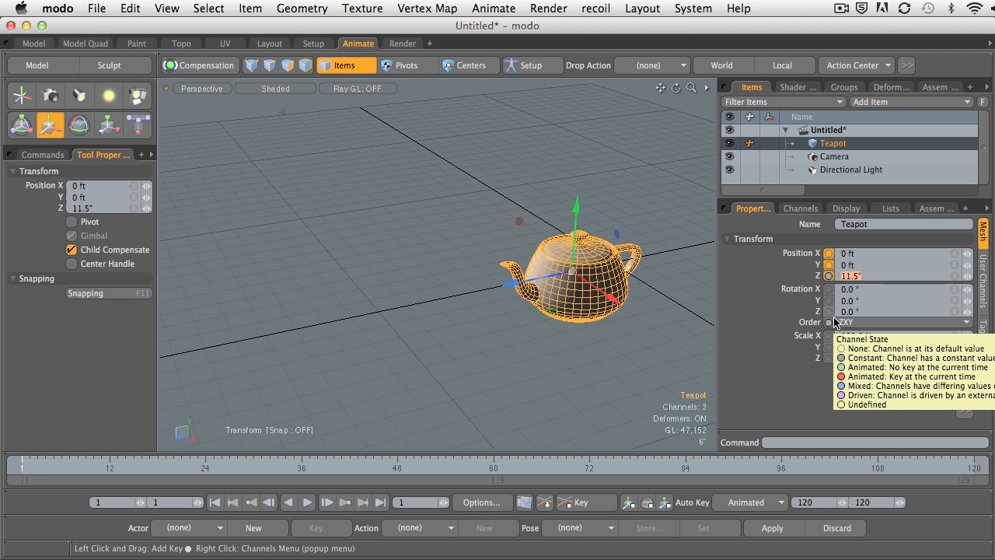
click(54, 469)
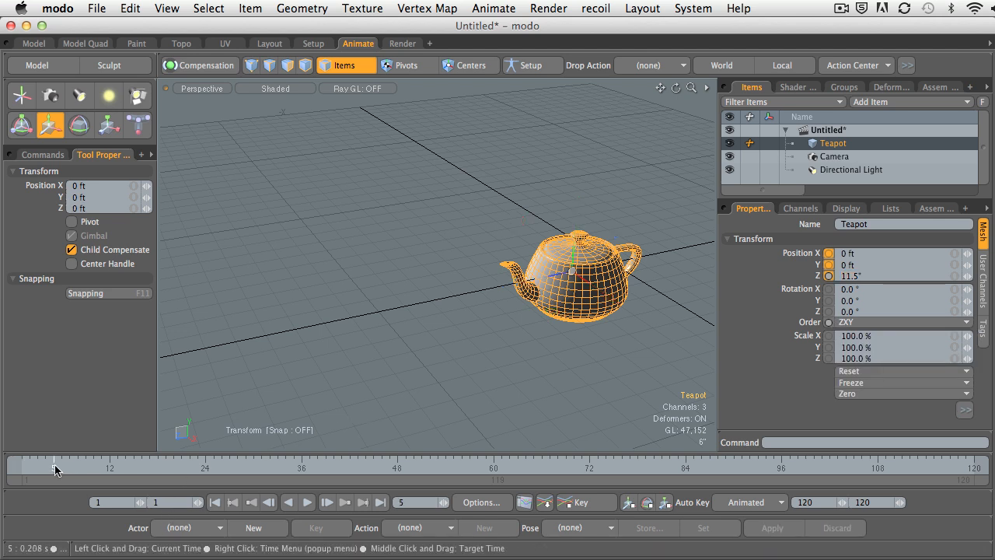
drag(55, 469, 22, 469)
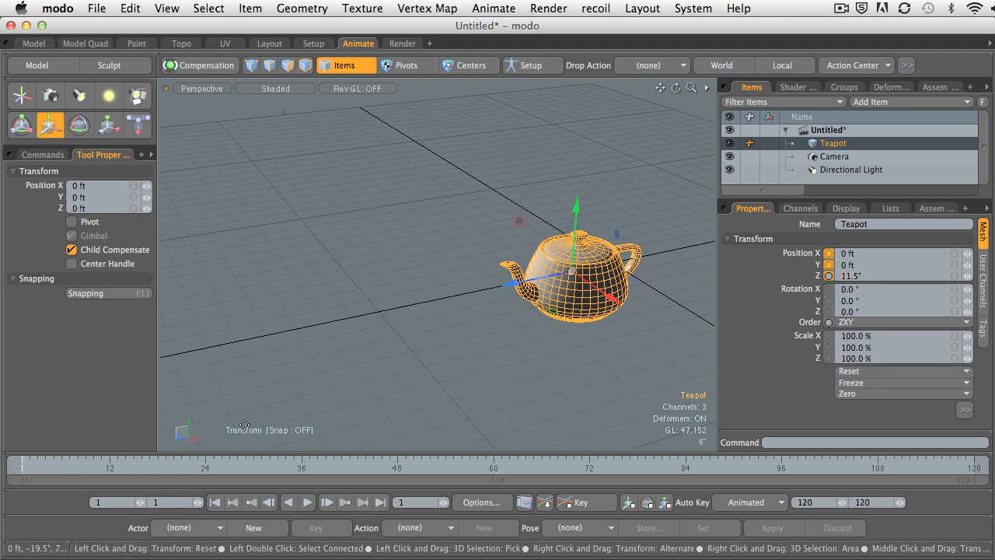
Select only the Position Z channel and move the teapot back along Z to 1".
click(816, 276)
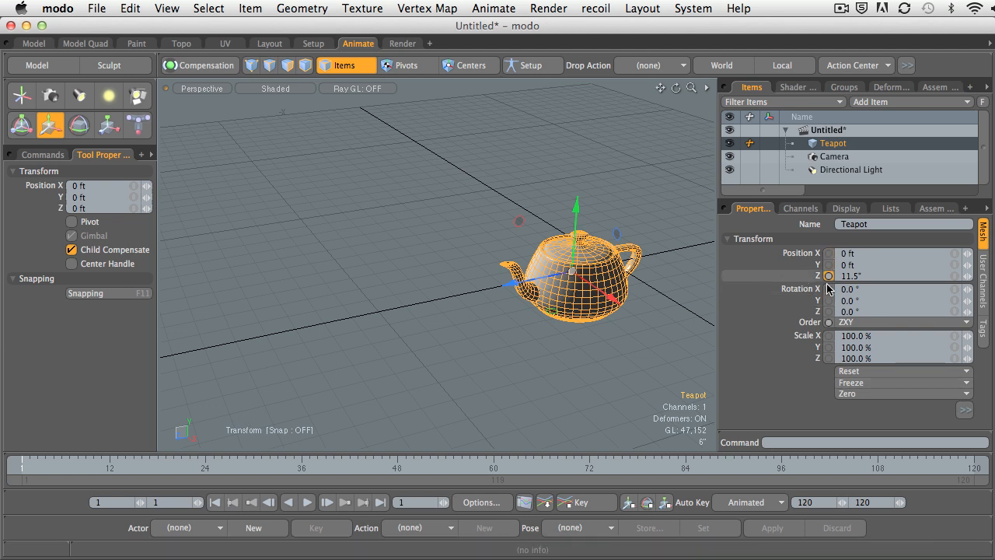
click(866, 278)
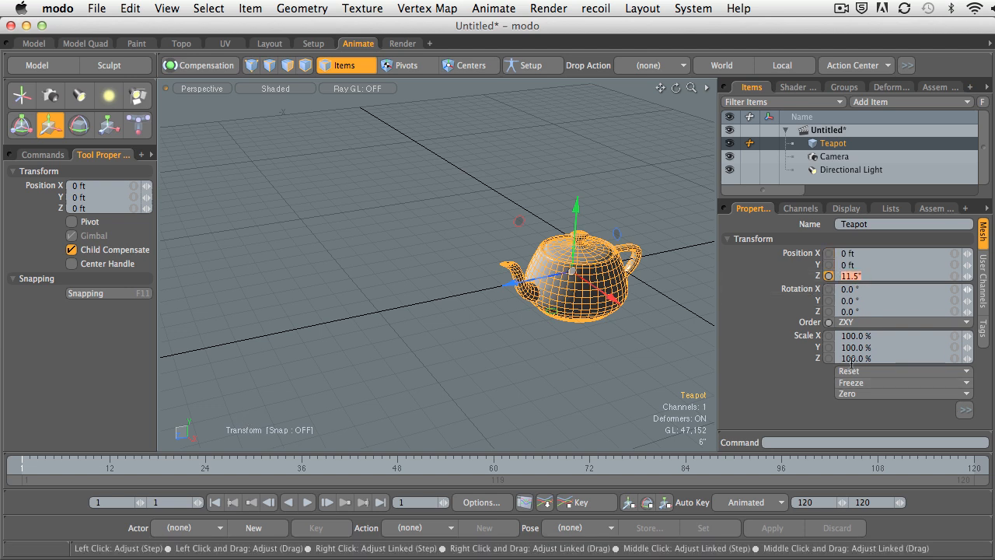
drag(516, 287, 514, 286)
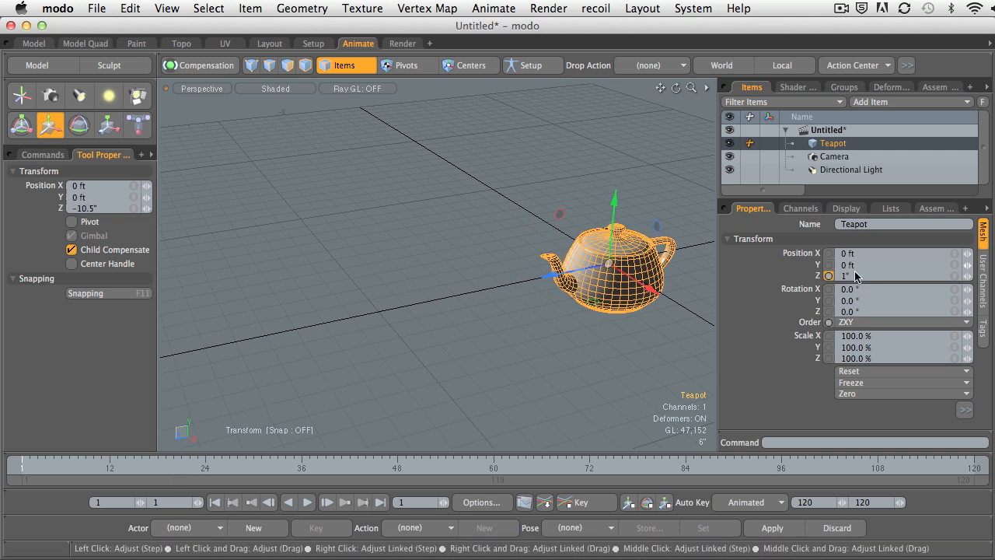
Set a key on the teapot's Position Z channel at frame 1 and check its channel state.
click(794, 280)
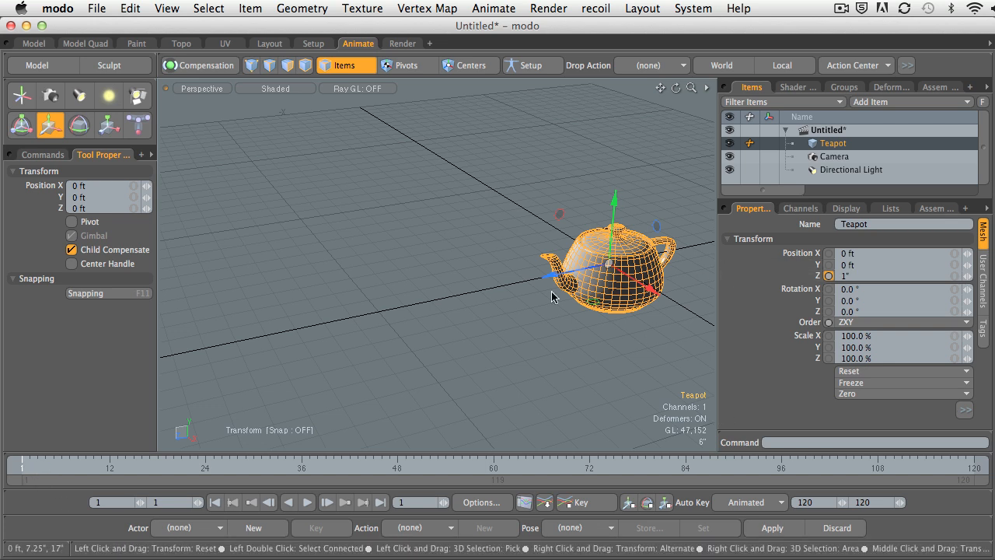
click(798, 279)
click(583, 502)
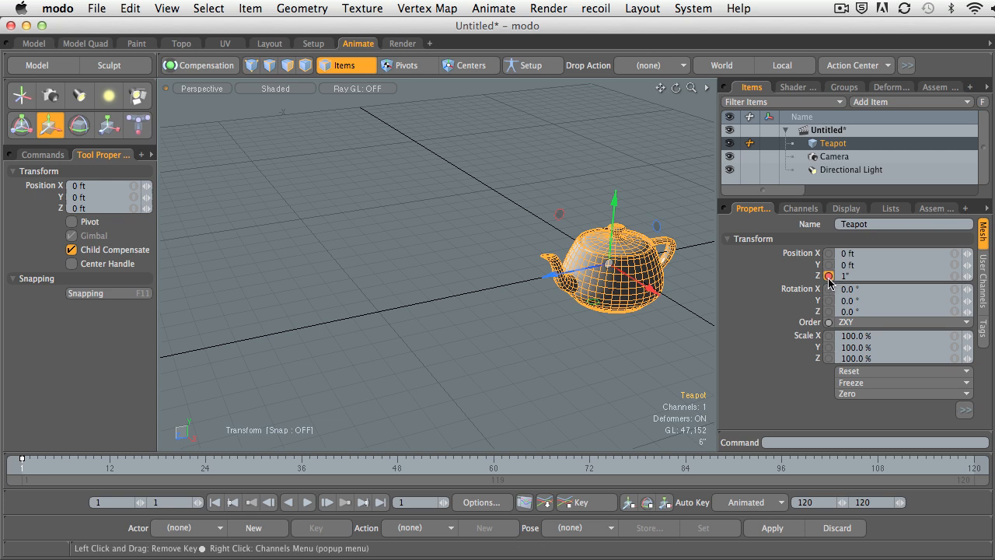
mouse_move(827, 278)
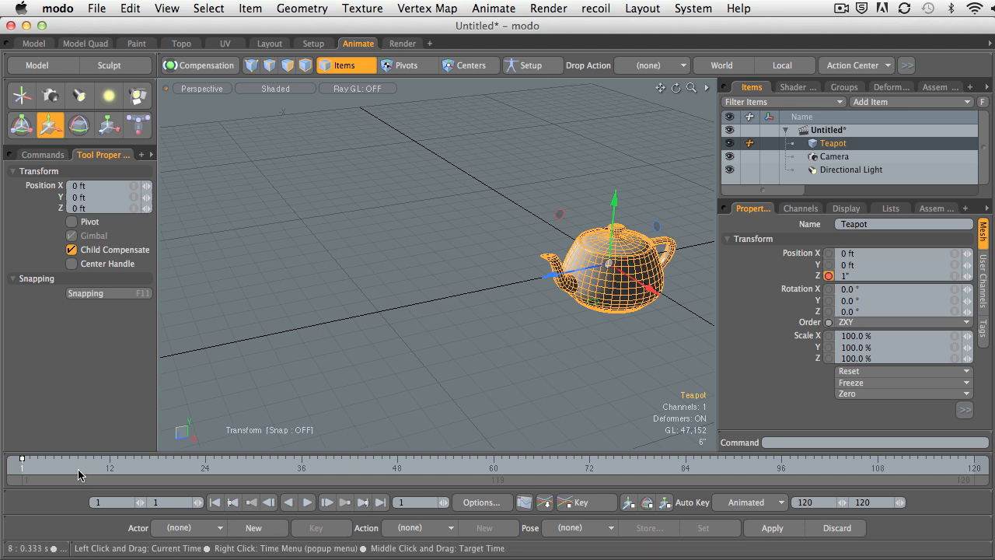
Key the teapot at frame 60 by moving it along Z to 6'10.25".
drag(79, 471, 494, 488)
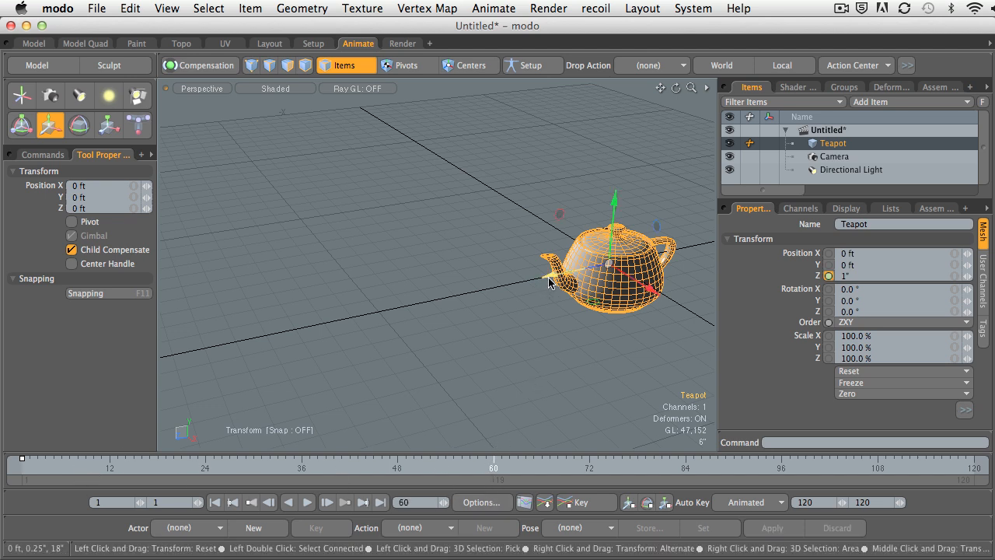
drag(552, 286, 192, 357)
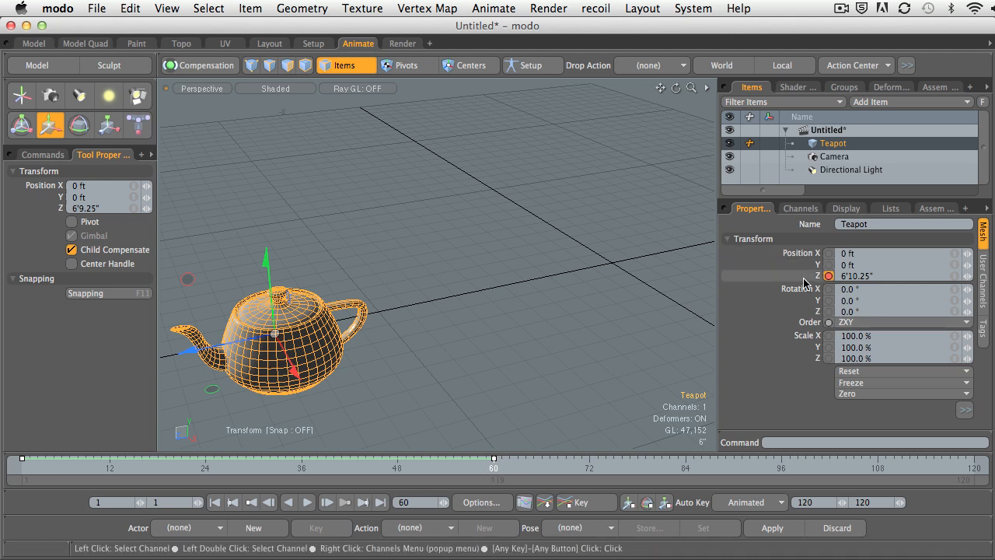
click(860, 275)
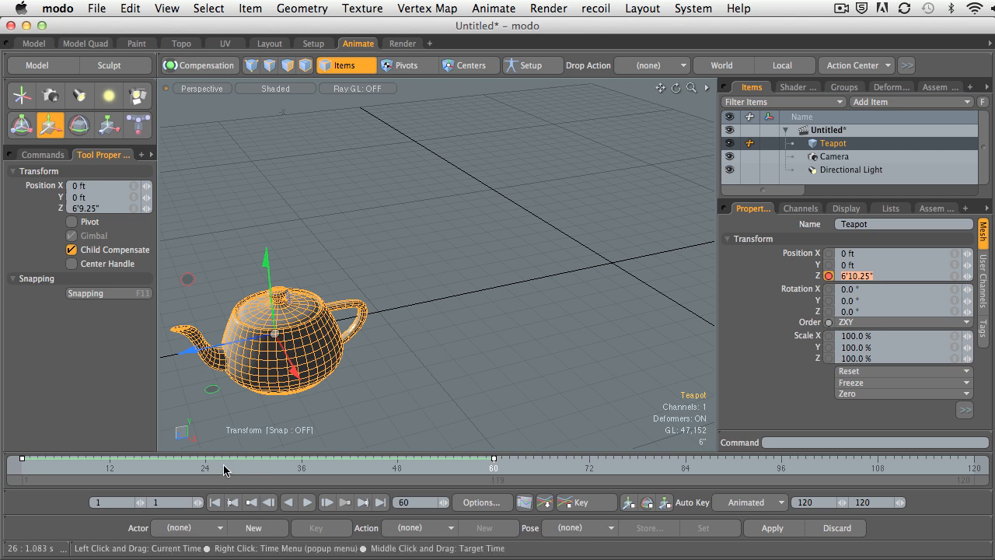
Play the teapot's movement from frame 1 past the second key and stop playback.
drag(224, 470, 21, 467)
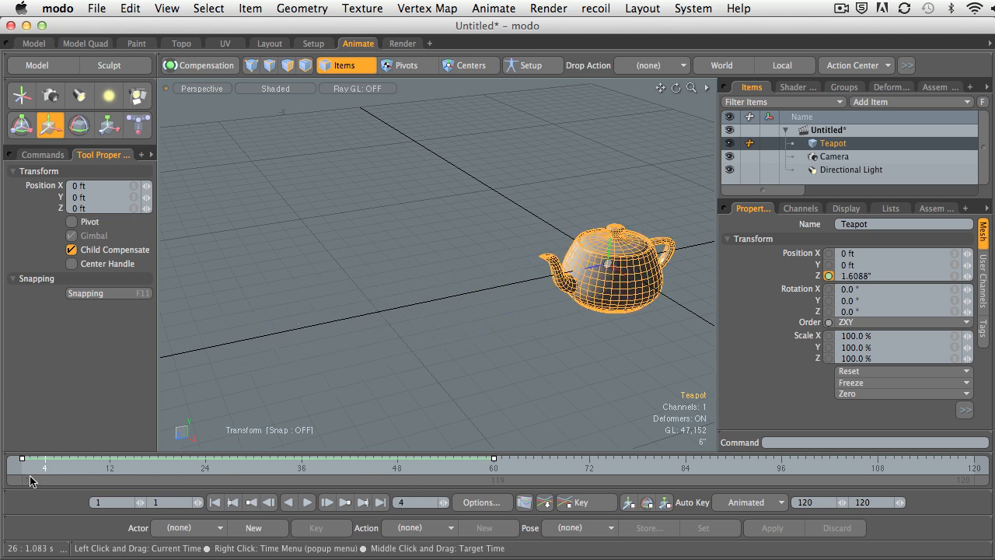
click(308, 503)
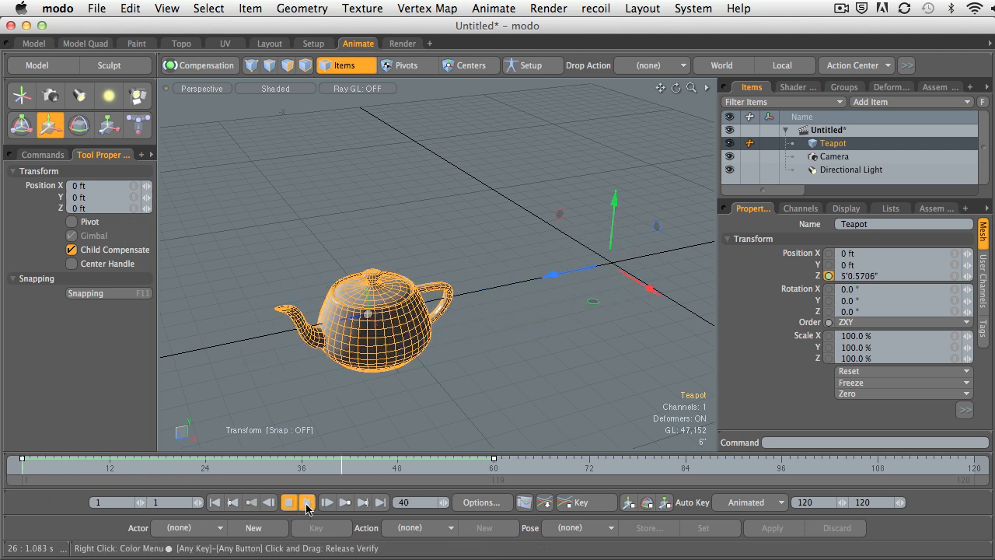
click(308, 502)
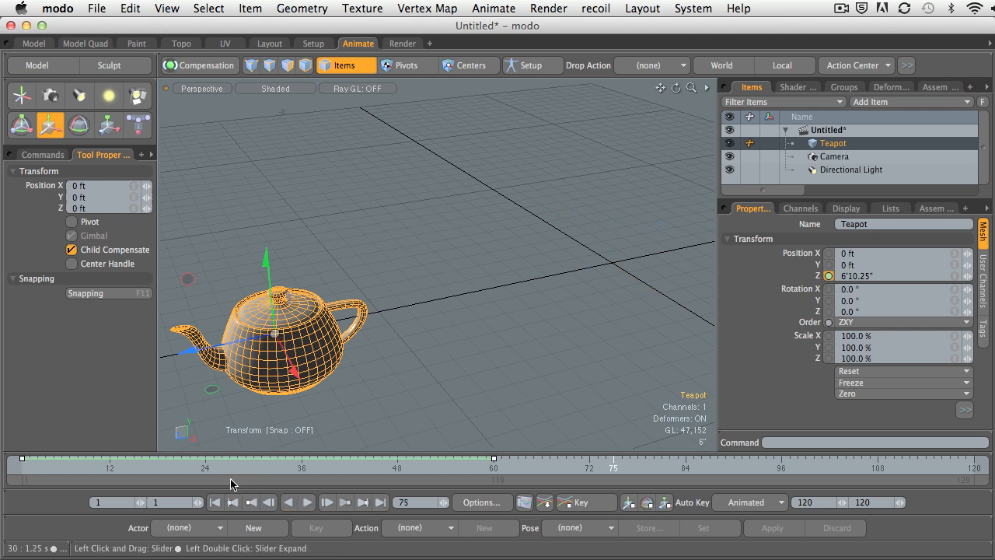
Compare the teapot's Position Z values at the keys on frames 1 and 60, ending on frame 1.
click(17, 467)
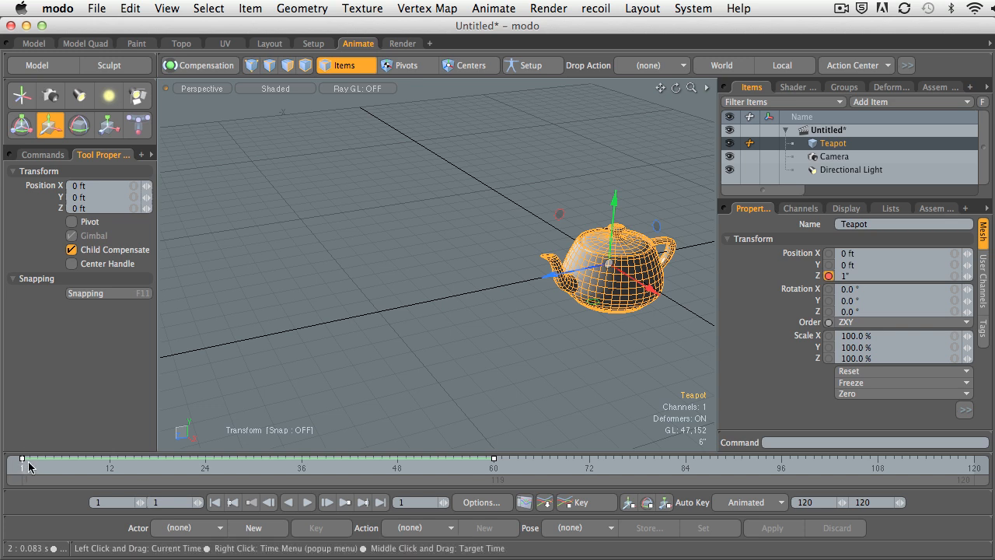
click(43, 469)
click(23, 471)
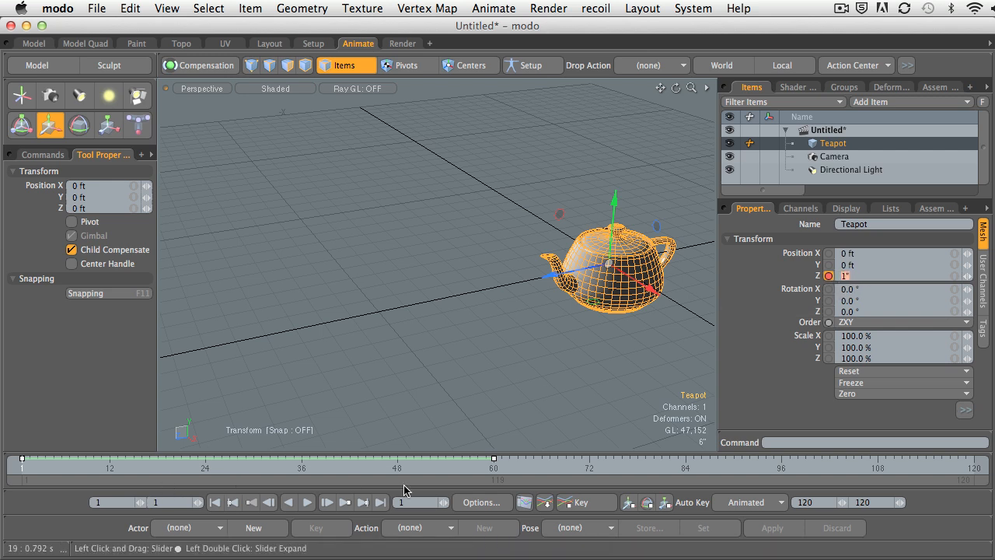
click(494, 470)
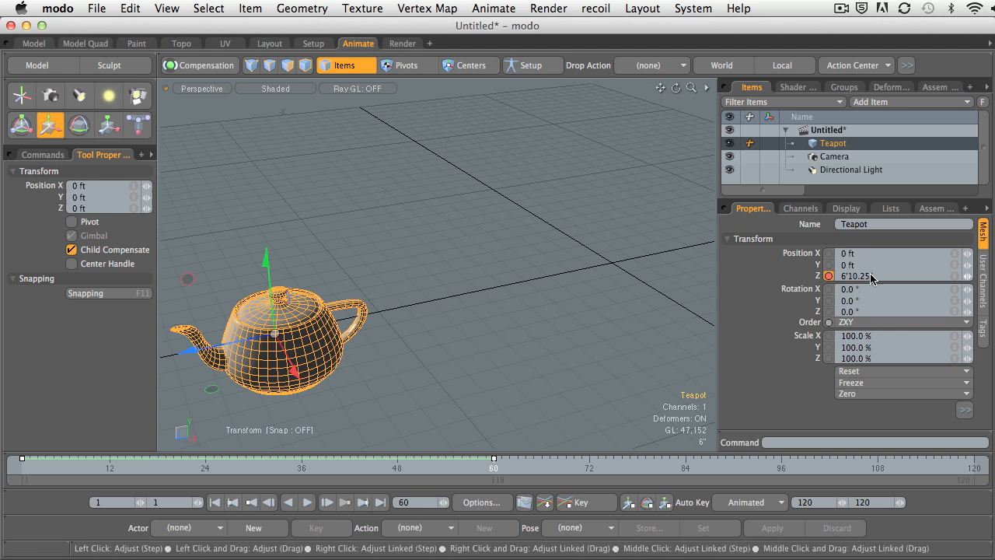
click(843, 273)
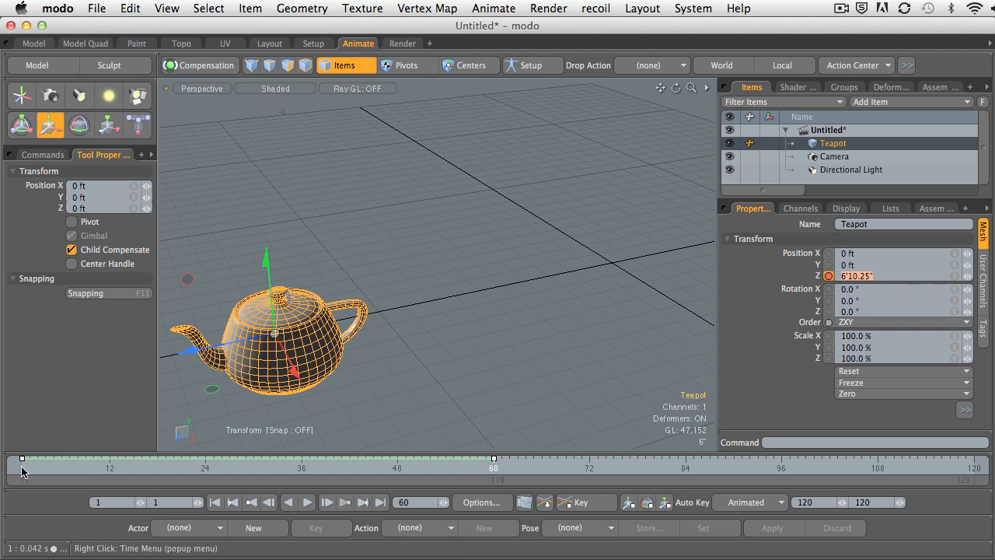
click(22, 470)
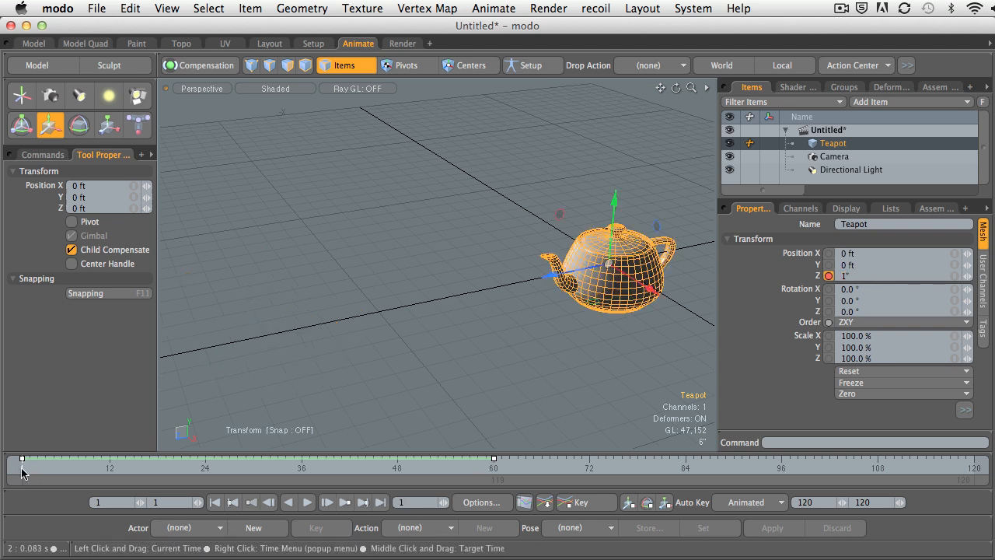
click(490, 471)
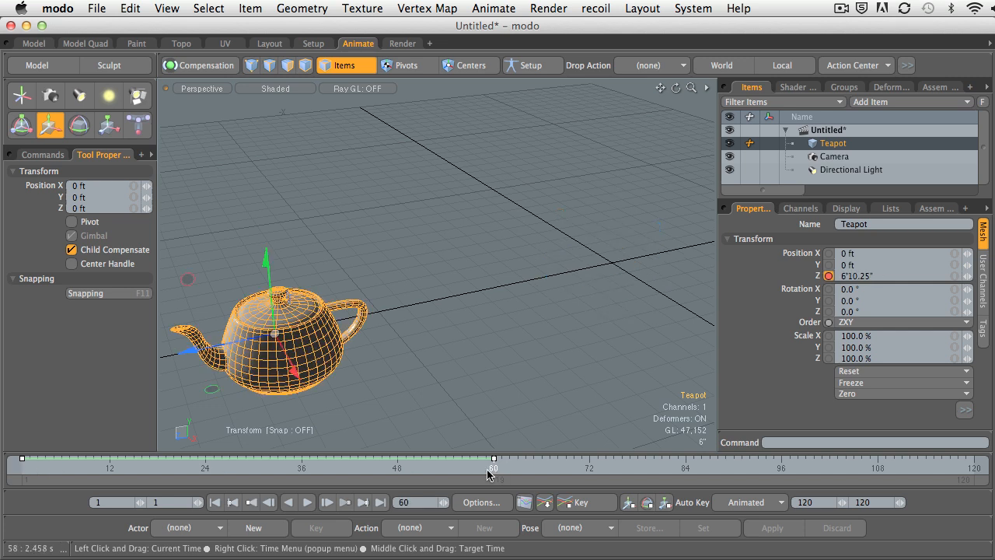
mouse_move(487, 471)
mouse_down()
mouse_move(17, 471)
mouse_move(436, 476)
mouse_move(72, 481)
mouse_move(492, 478)
mouse_up()
drag(493, 468, 20, 471)
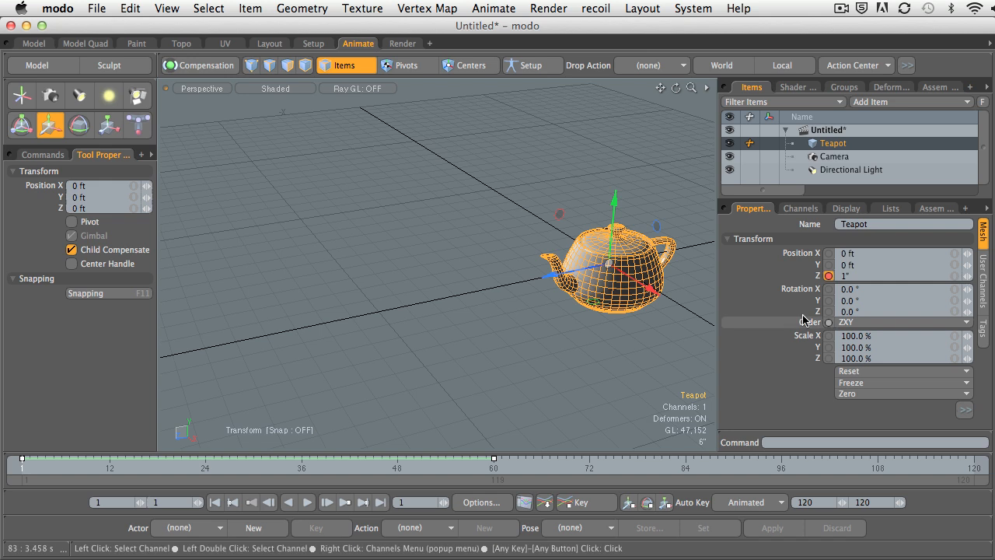
Key all of the teapot's position channels at frame 1 and step through X, Y and Z.
click(628, 504)
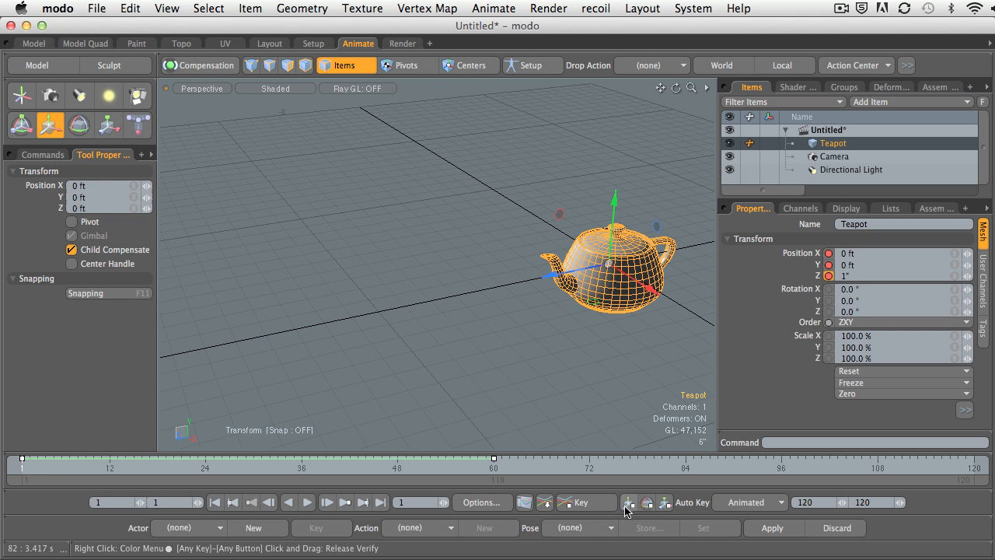
click(774, 261)
click(774, 265)
click(775, 276)
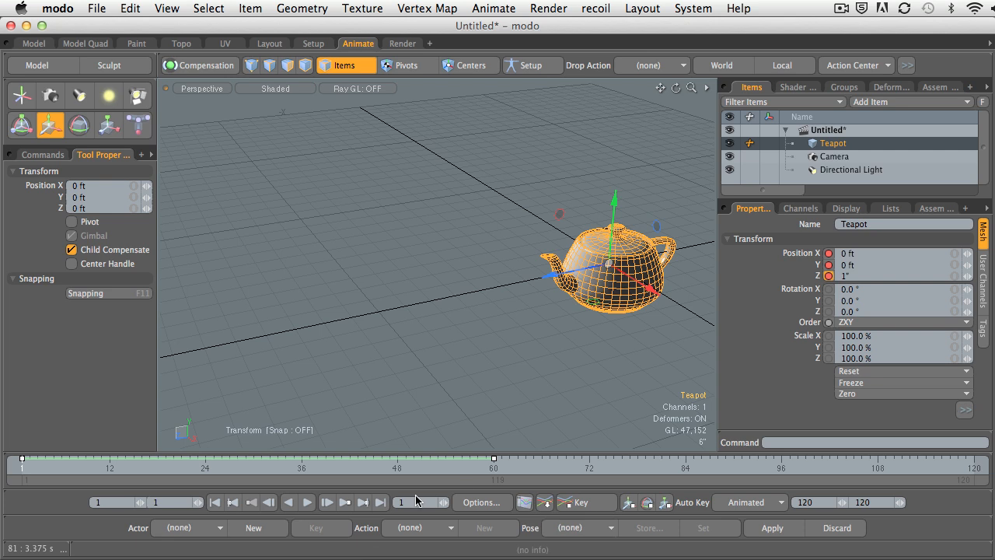
Key the teapot's height at frame 90 by raising it along Y to 3'0.75".
mouse_move(113, 469)
mouse_down()
mouse_move(497, 488)
mouse_move(588, 473)
mouse_move(773, 482)
mouse_up()
mouse_move(850, 480)
mouse_down()
mouse_move(728, 479)
mouse_move(736, 482)
mouse_up()
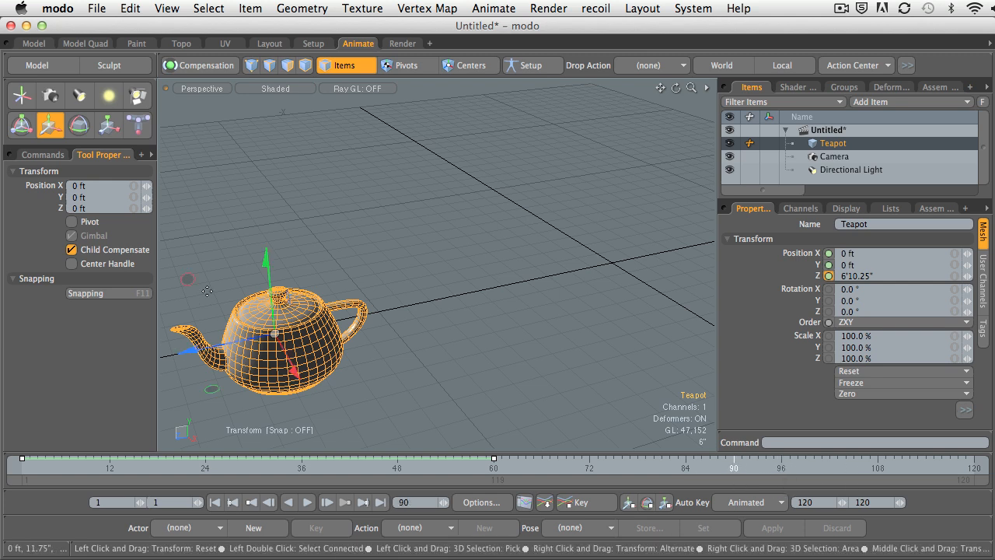
drag(266, 257, 252, 71)
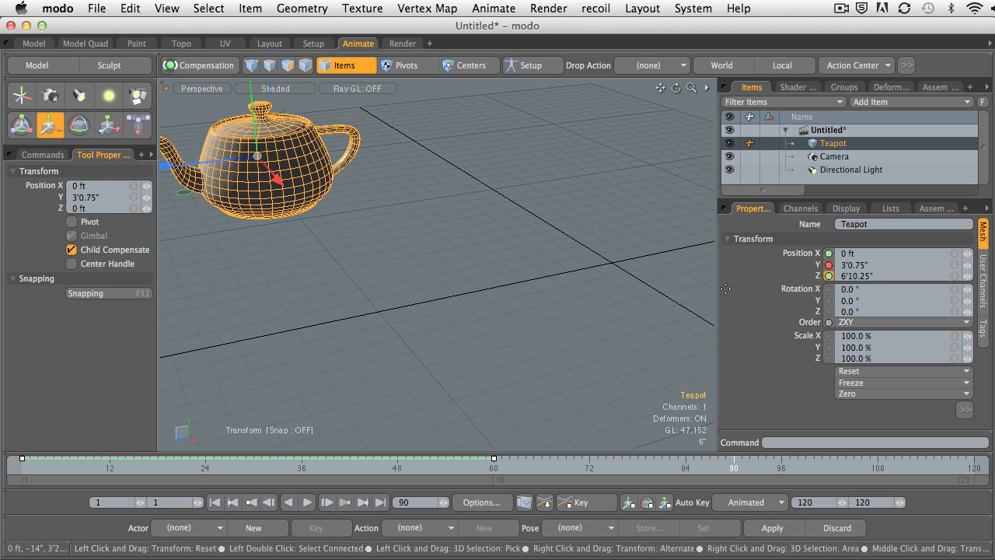
Select the Position Y channel and examine its available key commands without applying any.
click(829, 264)
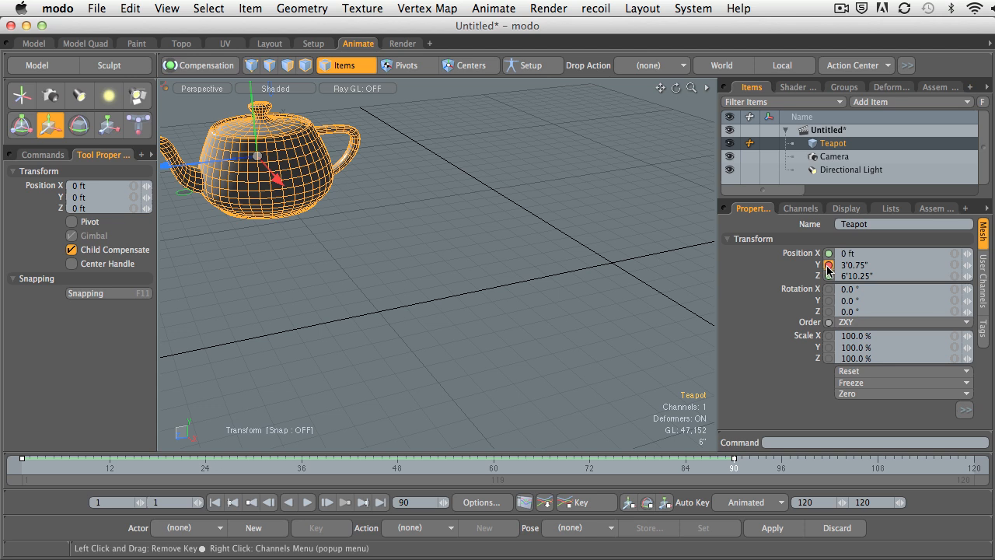
right_click(827, 266)
click(745, 256)
right_click(831, 268)
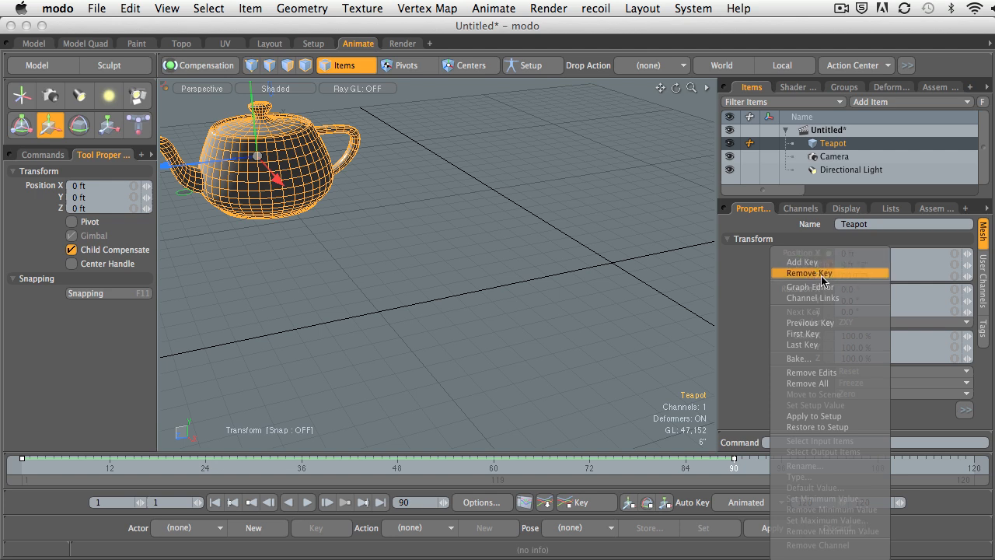
click(750, 276)
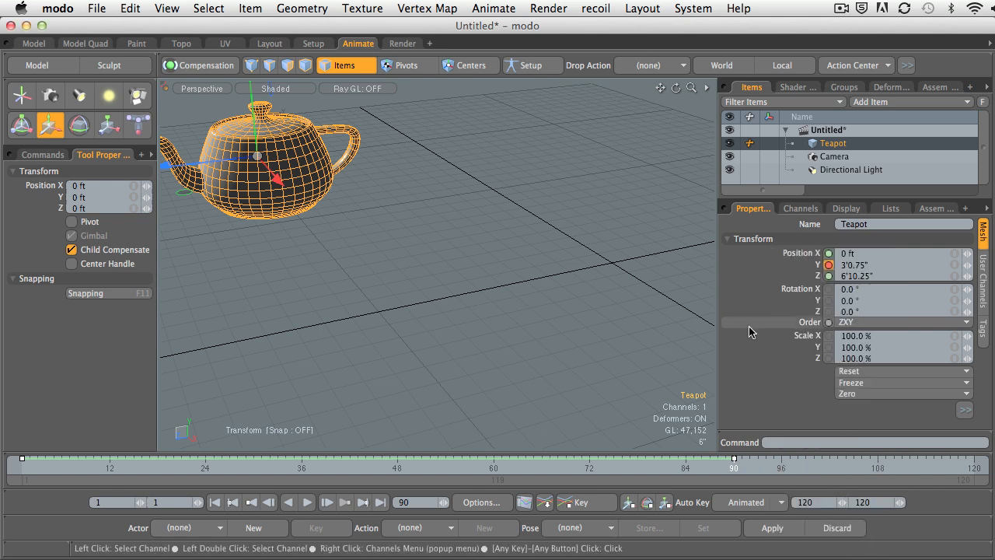
Set the teapot's Position Y to 0 at frame 60 to key its height there.
mouse_move(729, 475)
mouse_down()
mouse_move(399, 467)
mouse_move(149, 473)
mouse_move(741, 482)
mouse_move(345, 495)
mouse_move(494, 489)
mouse_up()
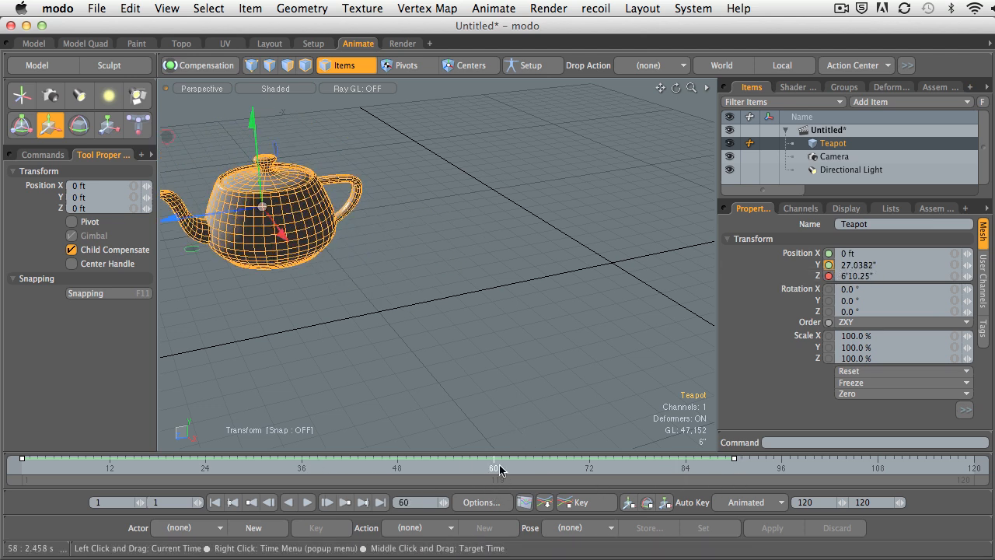
click(874, 264)
text(0)
key(Return)
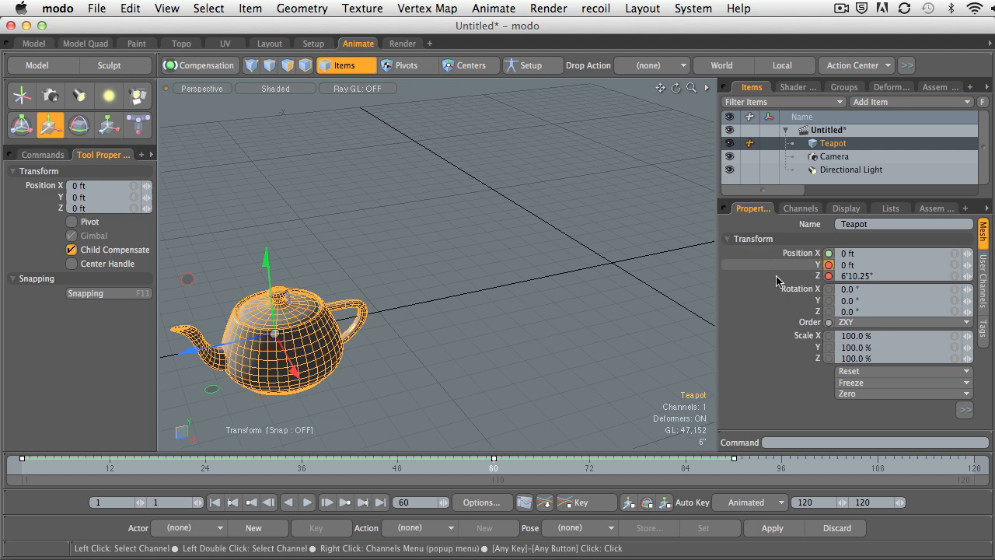
Toggle a Position X key at frame 60 on and off, and compare the keys of the teapot's Position X, Y and Z channels.
click(828, 253)
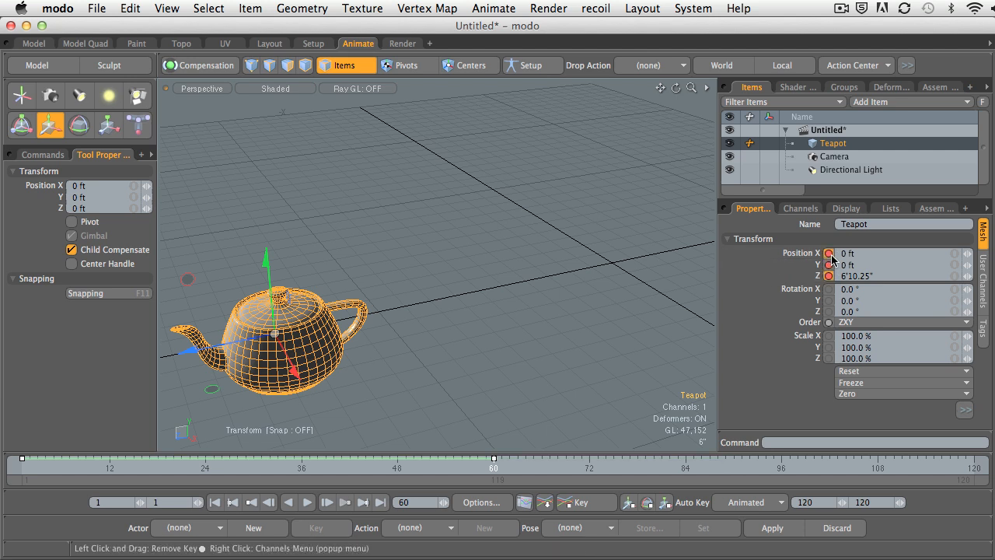
click(830, 253)
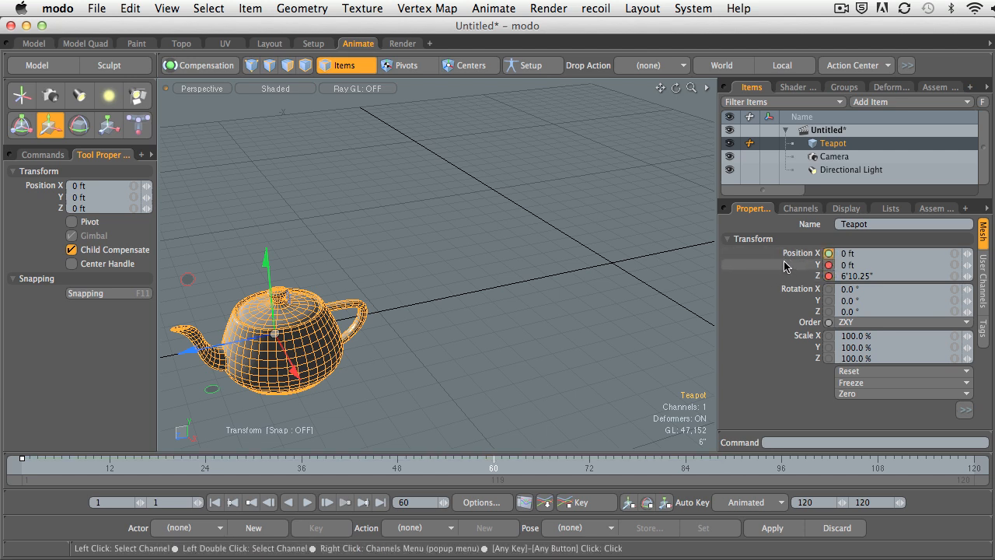
click(771, 266)
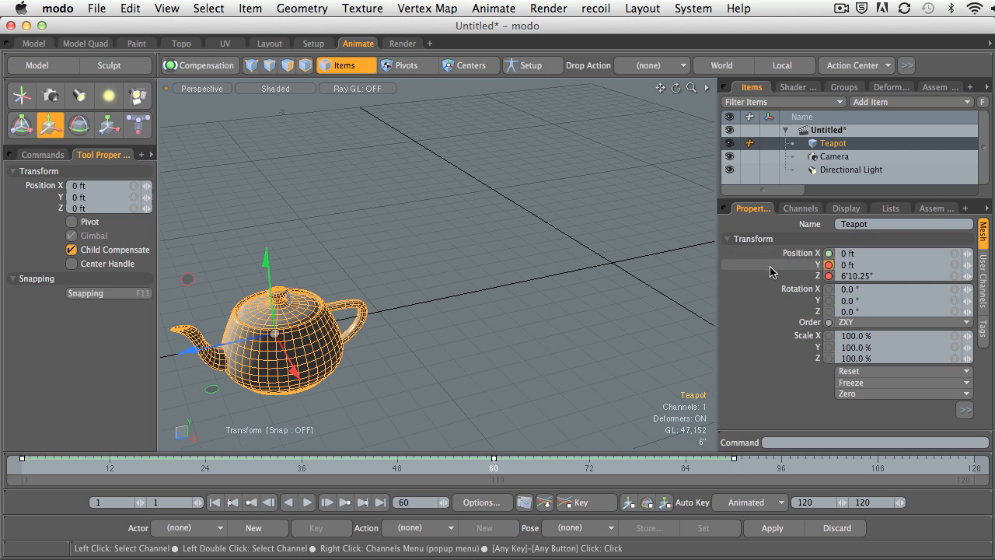
click(772, 278)
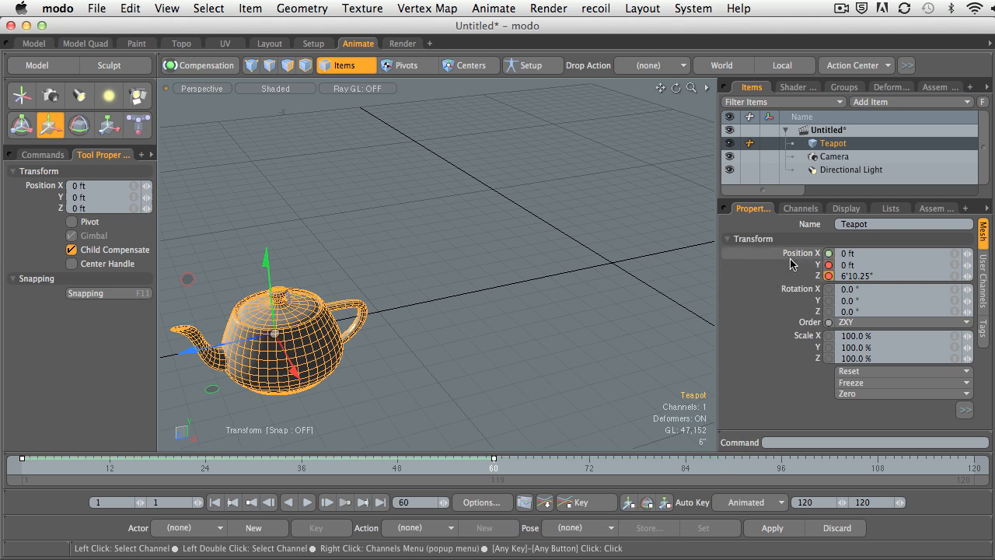
click(783, 255)
click(783, 265)
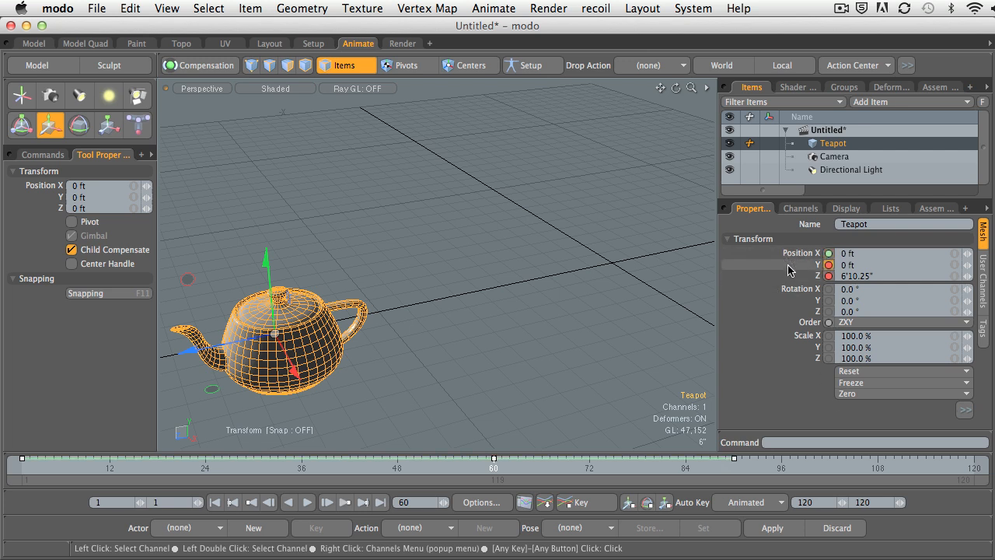
click(790, 276)
click(790, 267)
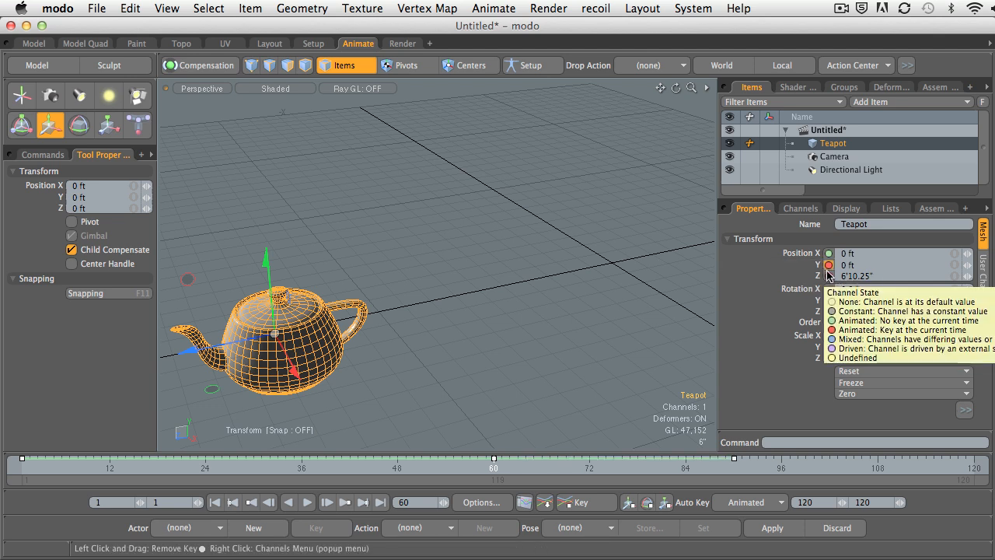
Remove the teapot's Position Y key at frame 60 and key the channel there again with a value of 0.
click(829, 266)
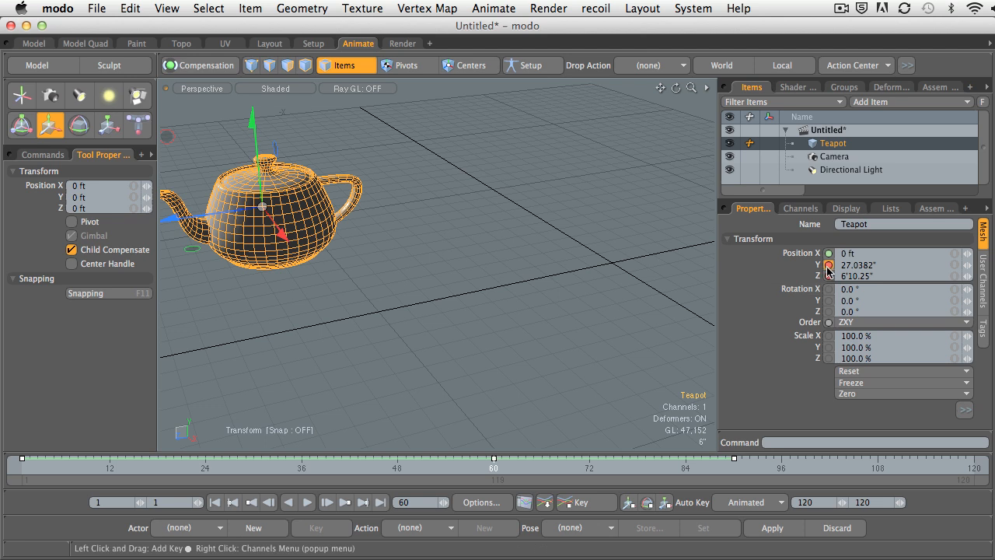
click(828, 266)
drag(881, 265, 831, 264)
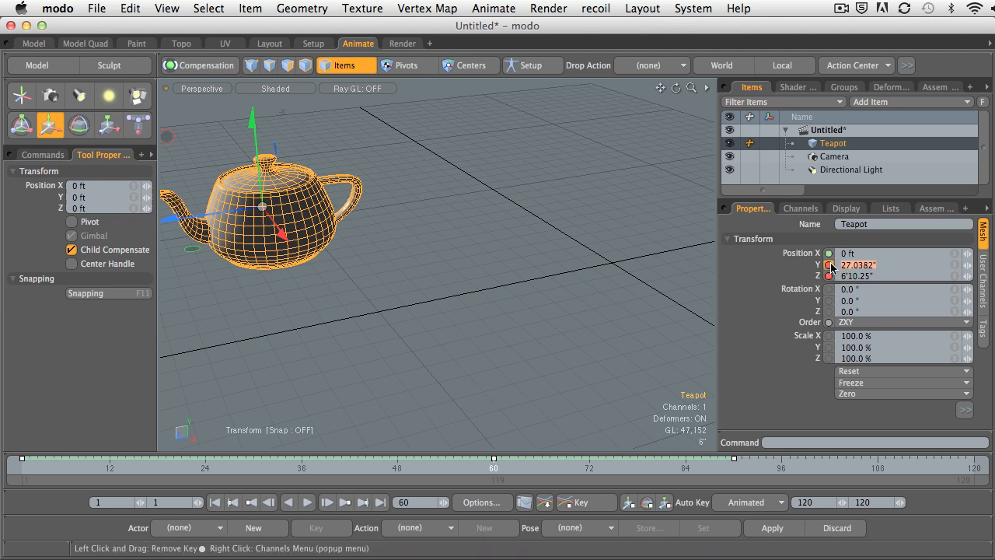
text(0)
key(Return)
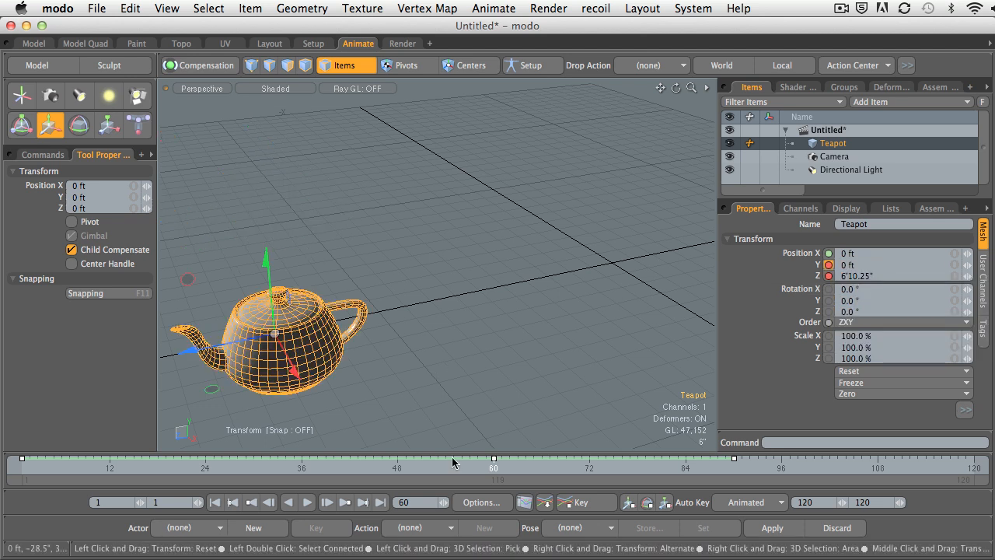
Scrub the timeline between frame 1 and frame 60 to review the teapot's keyed movement.
drag(468, 460, 557, 465)
drag(608, 496, 2, 493)
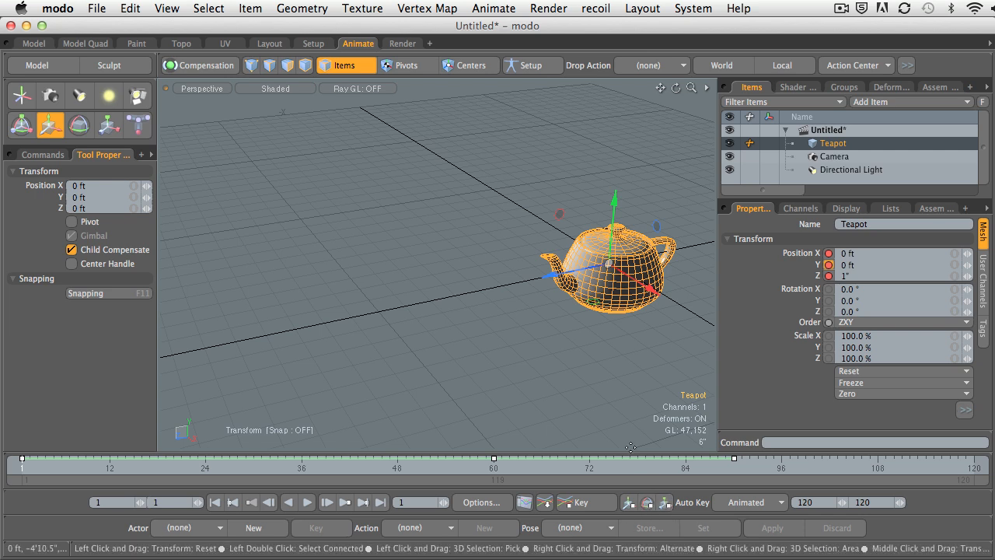
click(510, 482)
drag(510, 483, 497, 485)
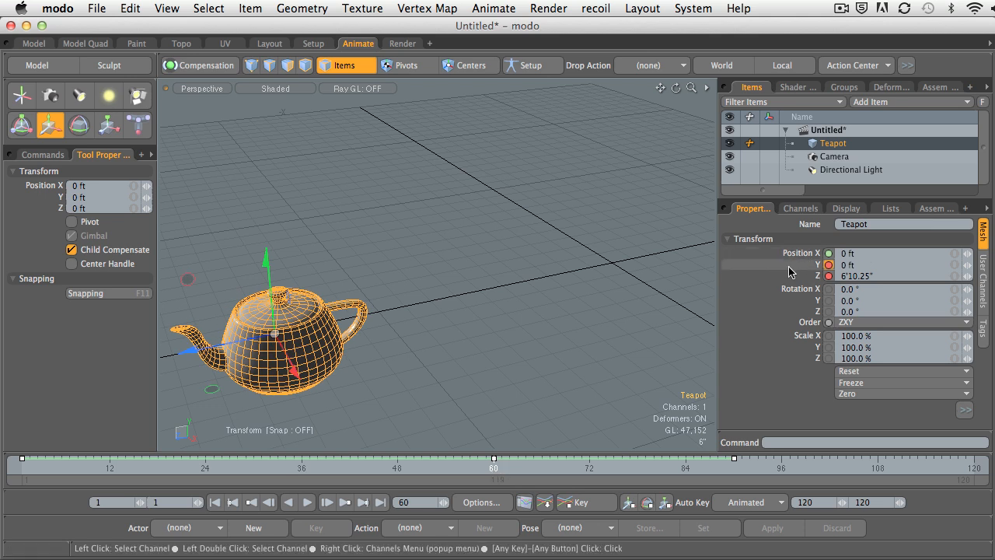
Key the teapot's Rotation X, Y and Z channels at frame 60 and remove those keys again.
click(829, 289)
click(830, 301)
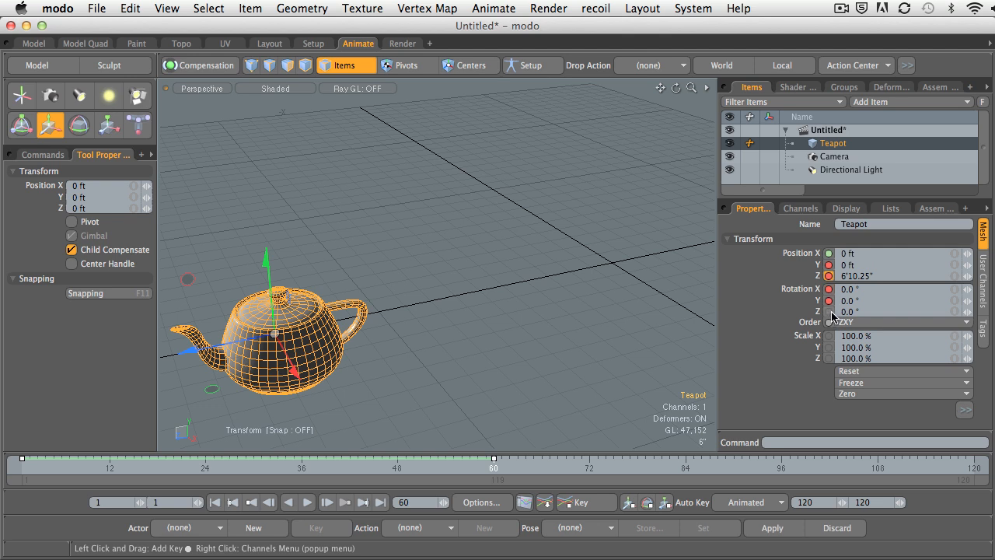
click(829, 311)
drag(830, 312, 829, 289)
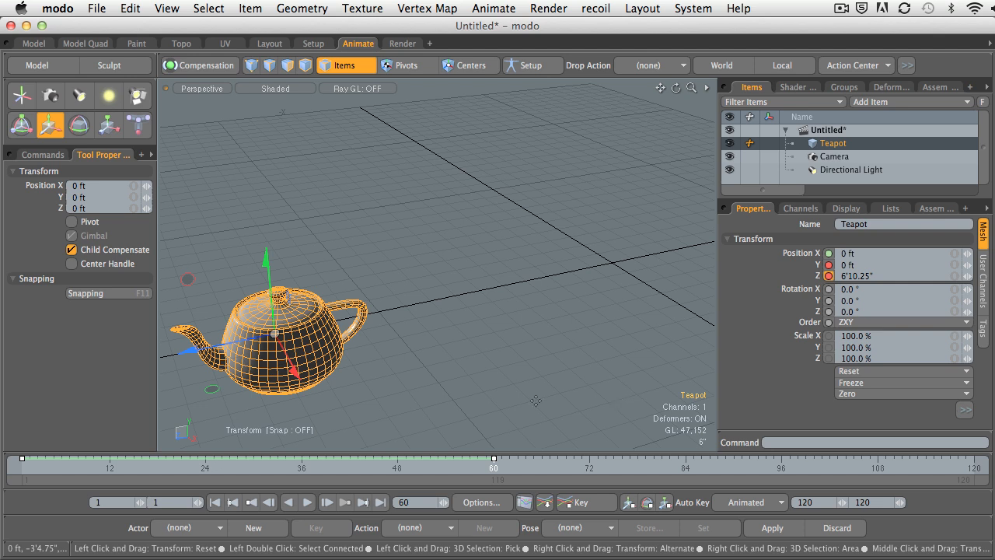
Play the teapot animation from frame 1 and return to frame 1.
drag(42, 465, 14, 471)
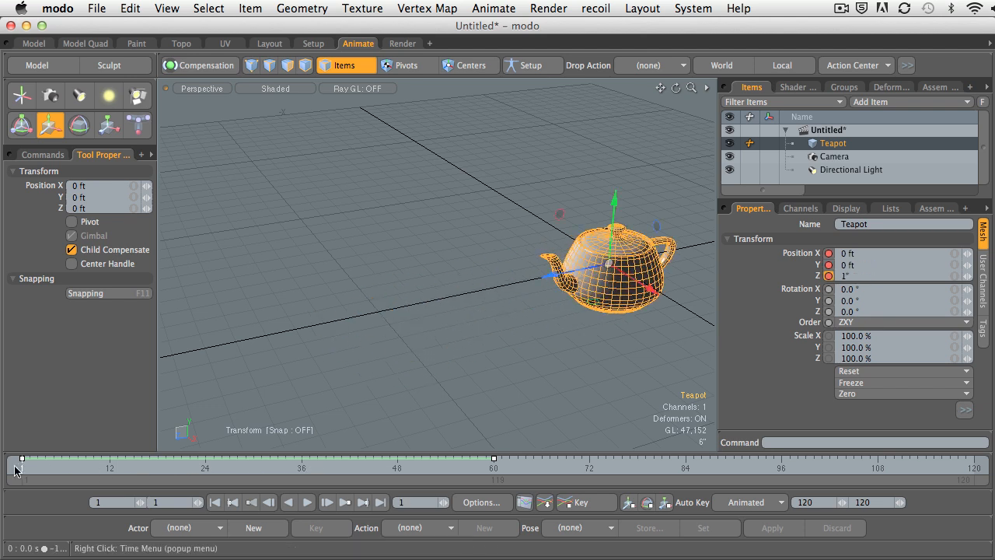
click(308, 503)
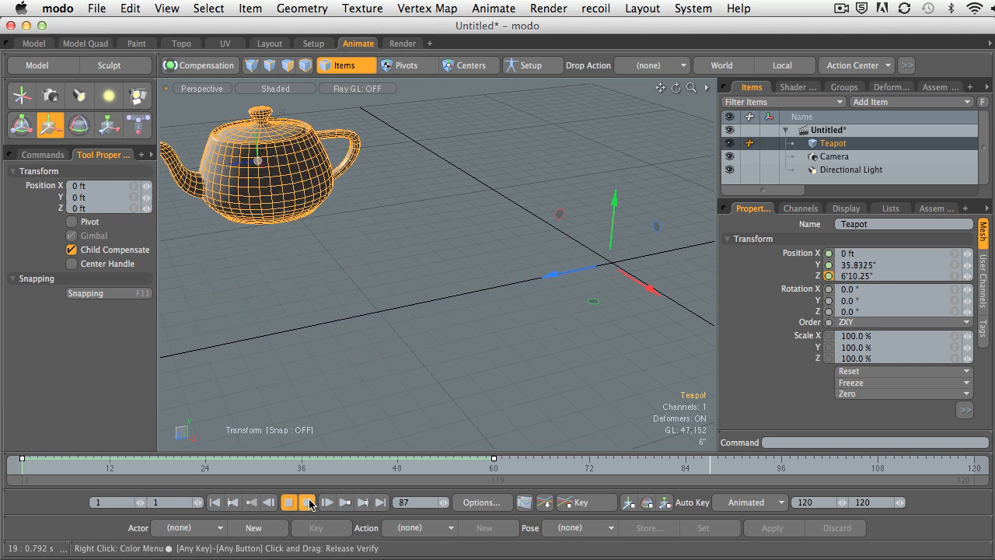
click(308, 503)
drag(503, 472, 24, 479)
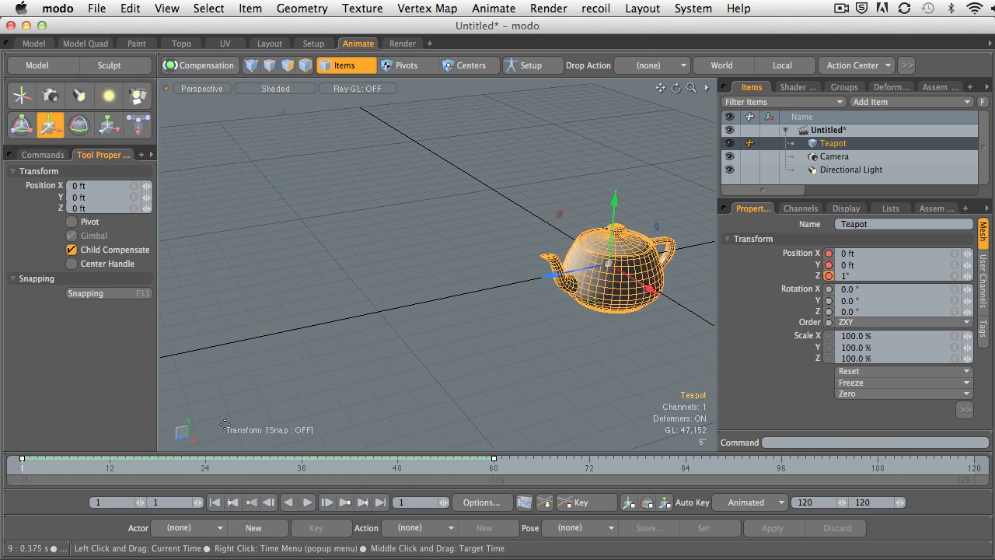
Select the teapot's Rotation X, Y and Z channels together and key all three at frame 1.
click(763, 288)
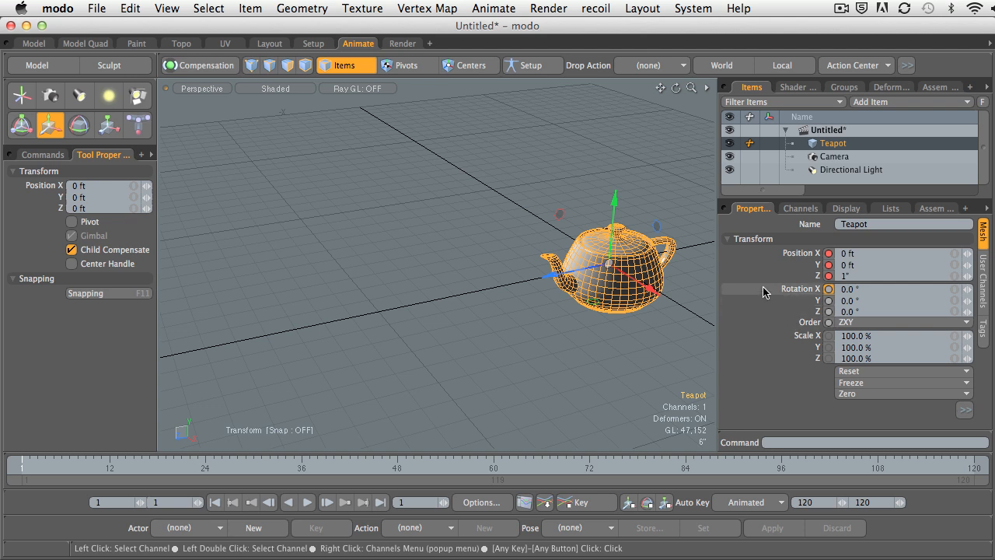
click(770, 301)
click(768, 311)
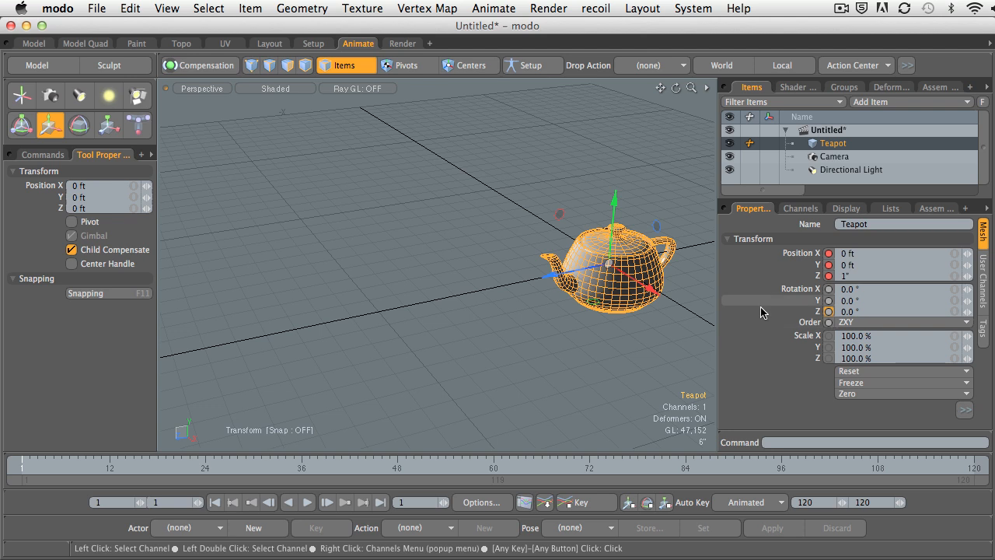
click(761, 293)
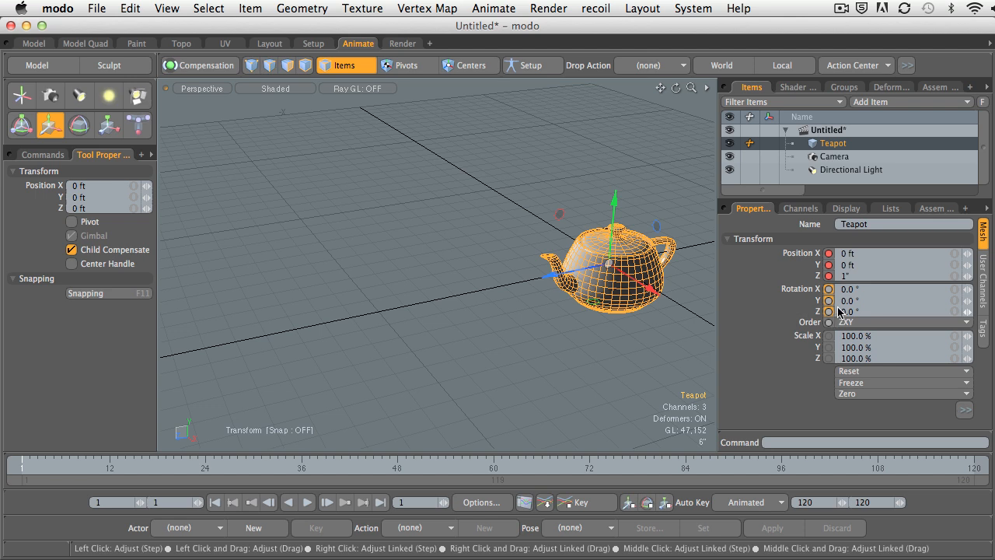
drag(829, 311, 832, 289)
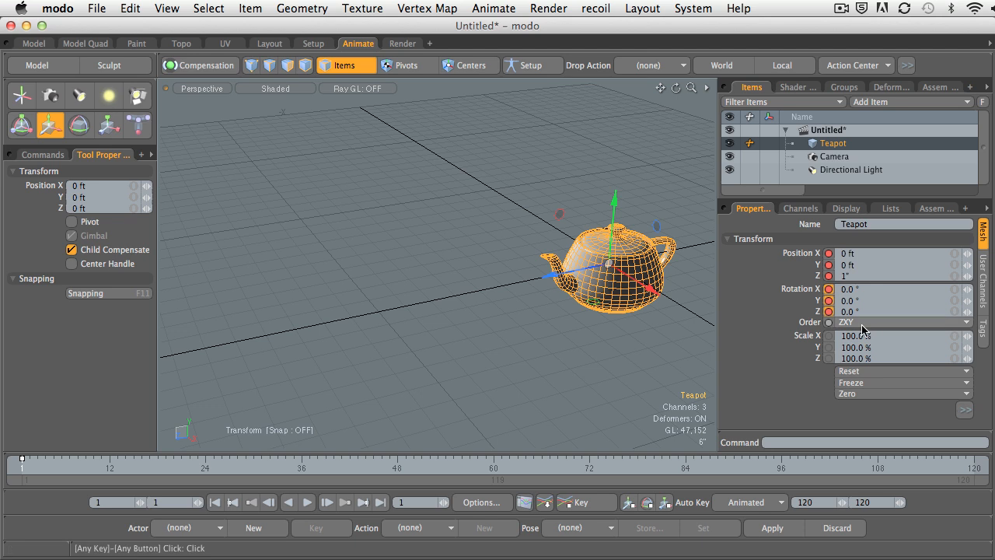
click(830, 300)
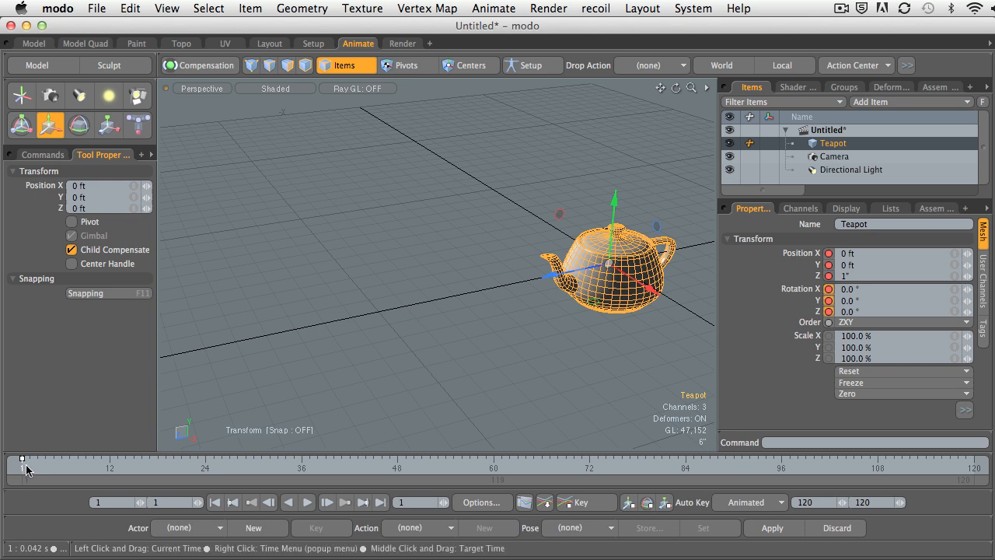
Key the teapot's Rotation Y at 360° on frame 90 and play the animation from frame 1.
mouse_move(482, 471)
mouse_down()
mouse_move(765, 475)
mouse_move(686, 488)
mouse_move(738, 486)
mouse_up()
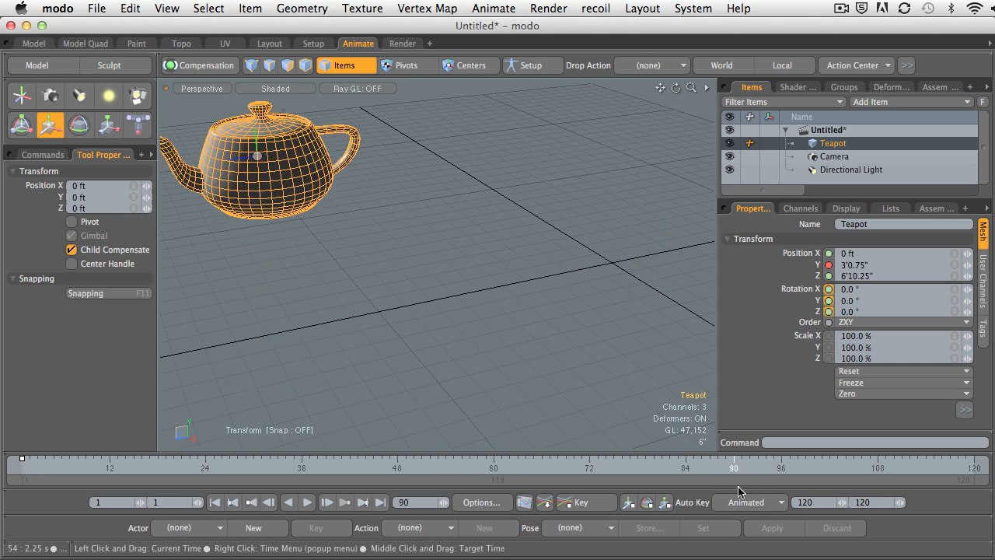
click(870, 300)
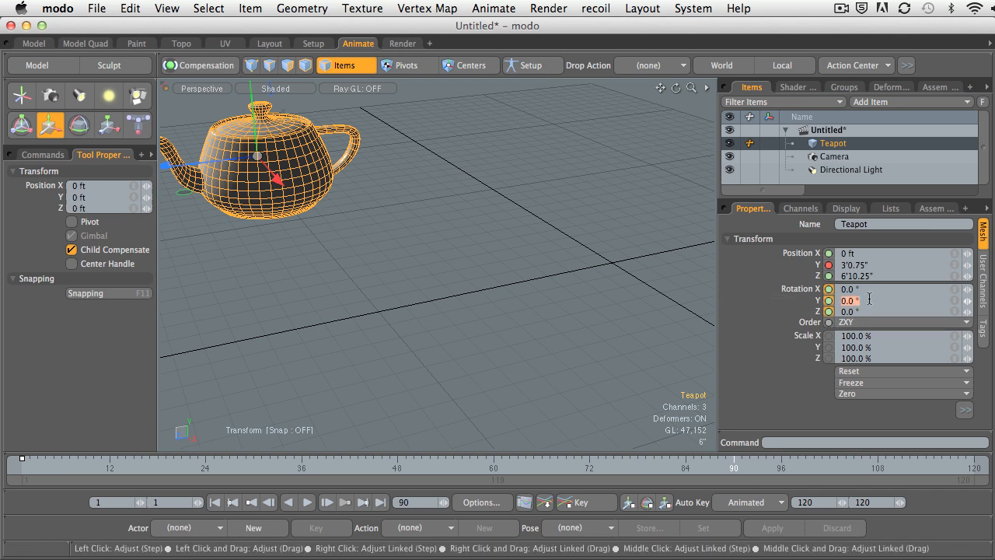
text(360)
key(Return)
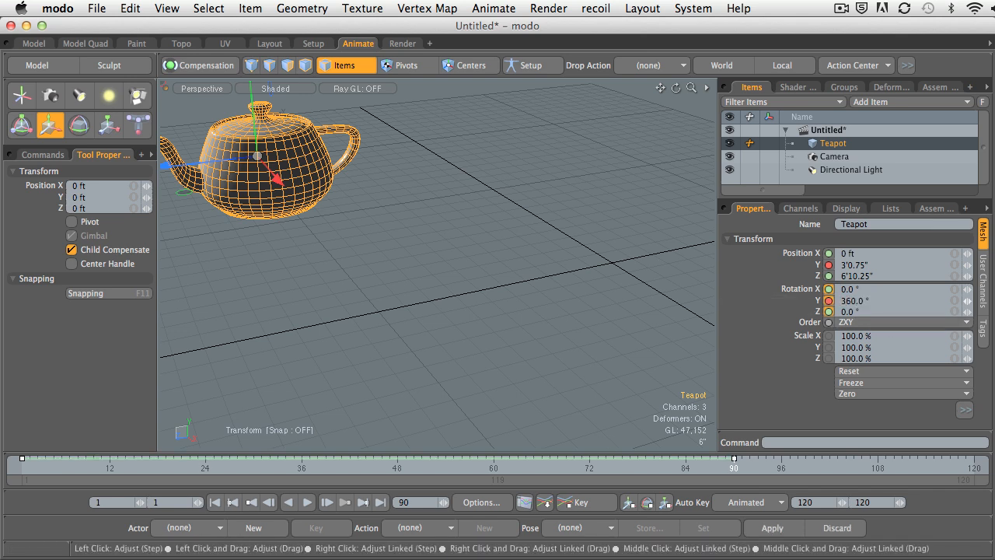
drag(682, 473, 4, 465)
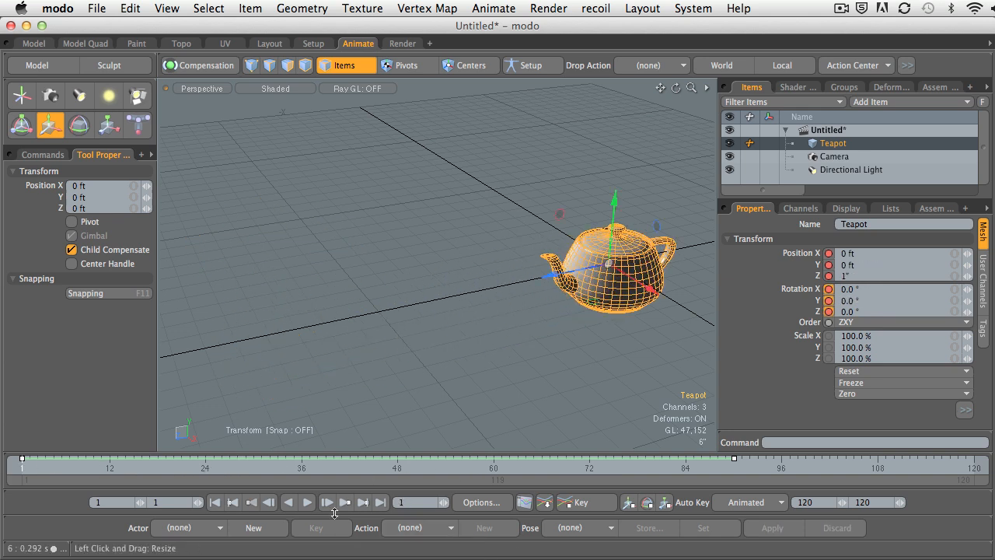
click(307, 503)
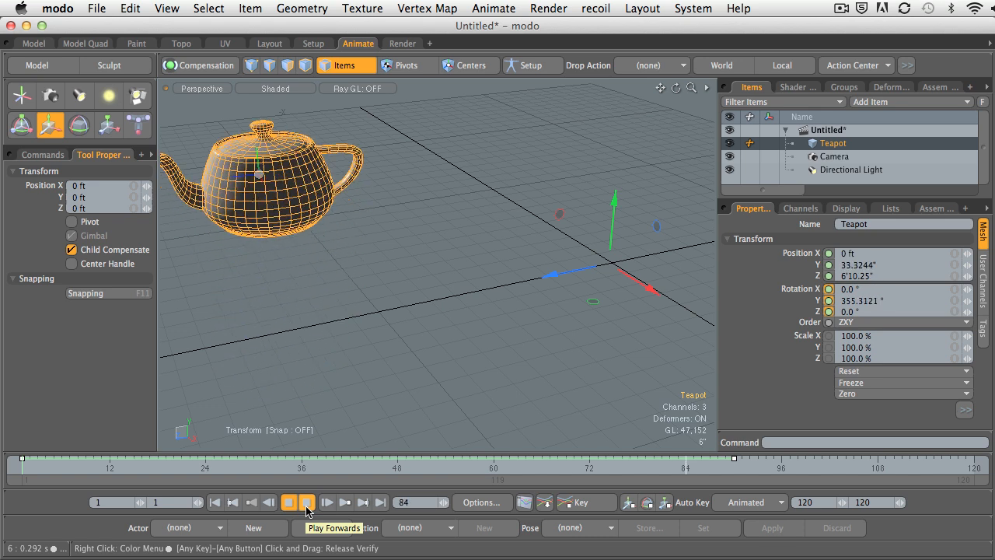
Select the teapot's Scale X, Y and Z channels together and key all three at frame 60.
drag(859, 469, 494, 485)
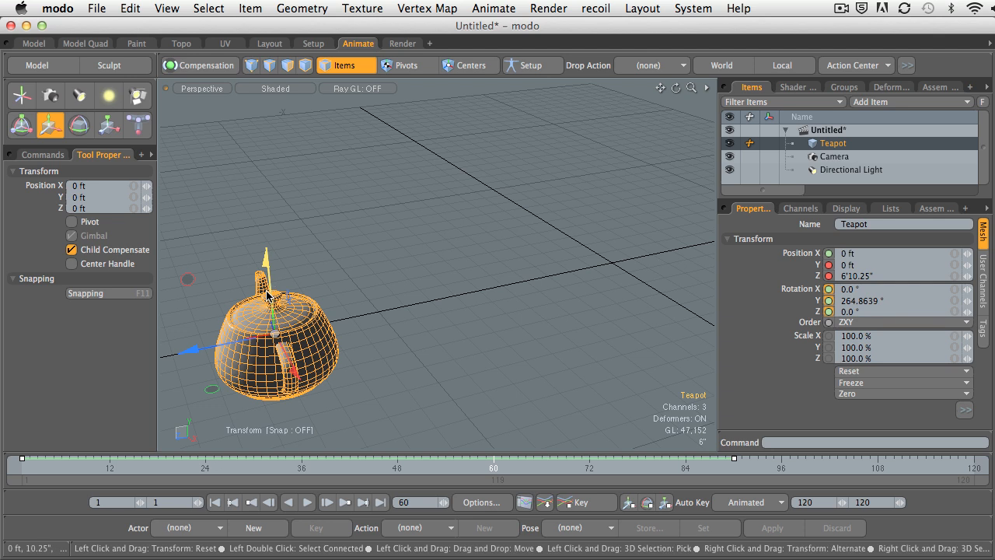
click(784, 337)
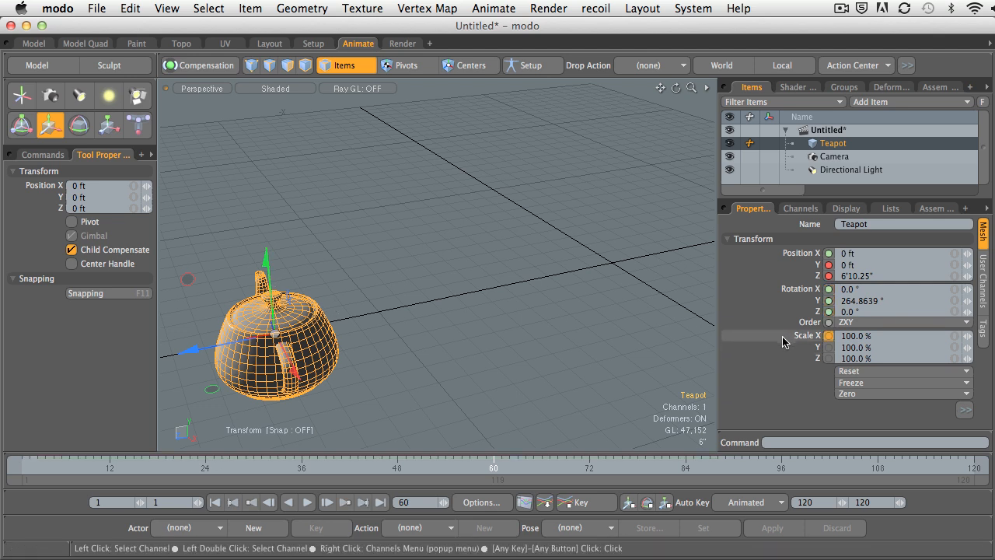
shift+click(784, 361)
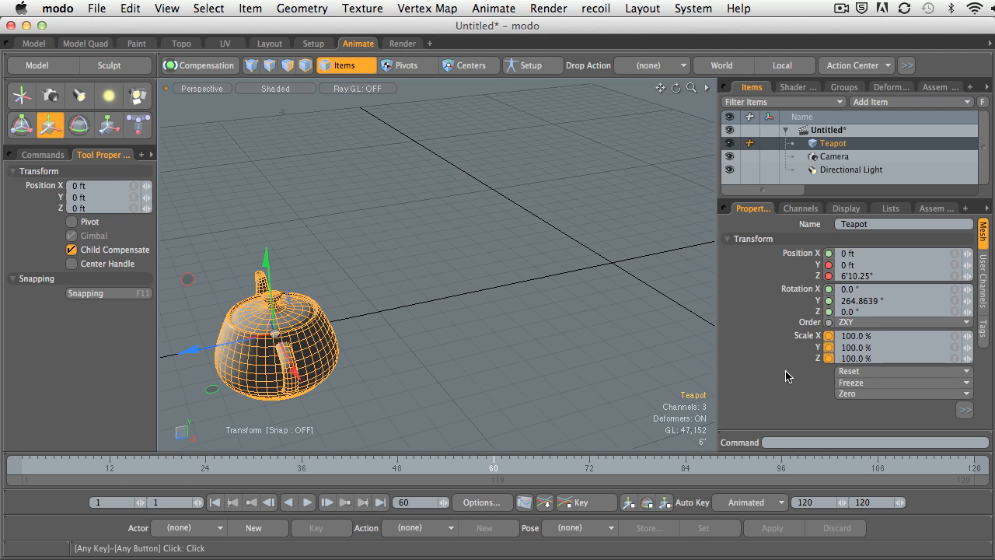
click(829, 350)
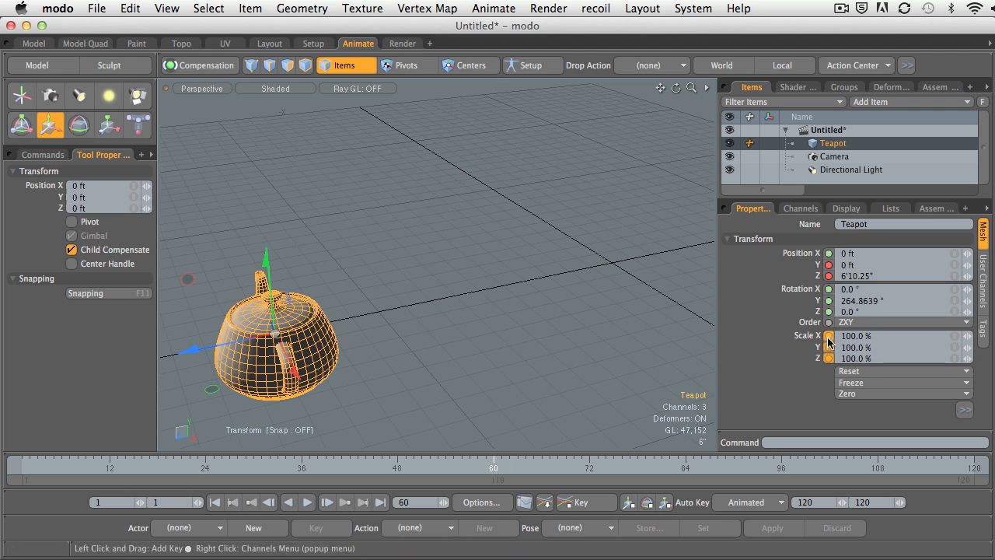
click(829, 358)
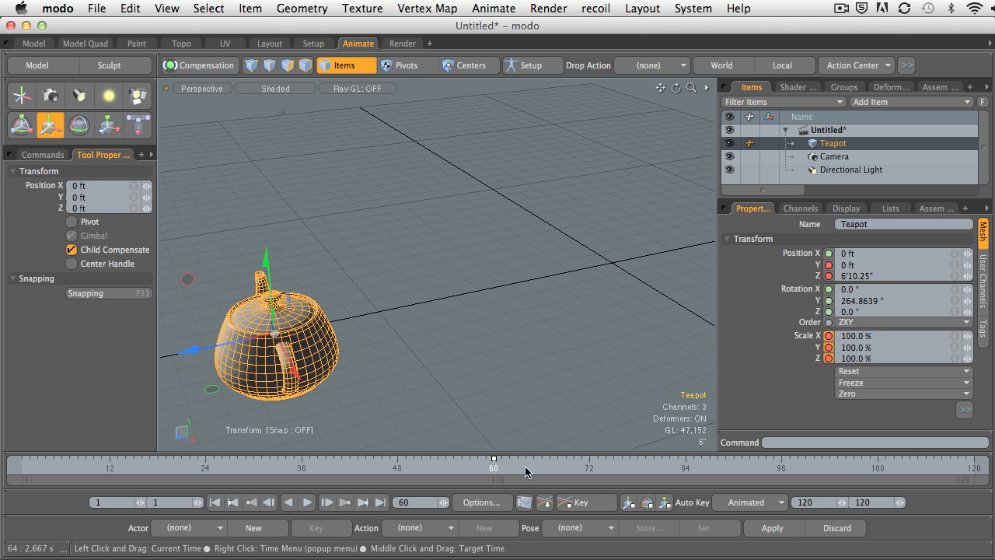
Key the teapot's Scale X, Y and Z at 10% on frame 90.
drag(527, 472, 735, 473)
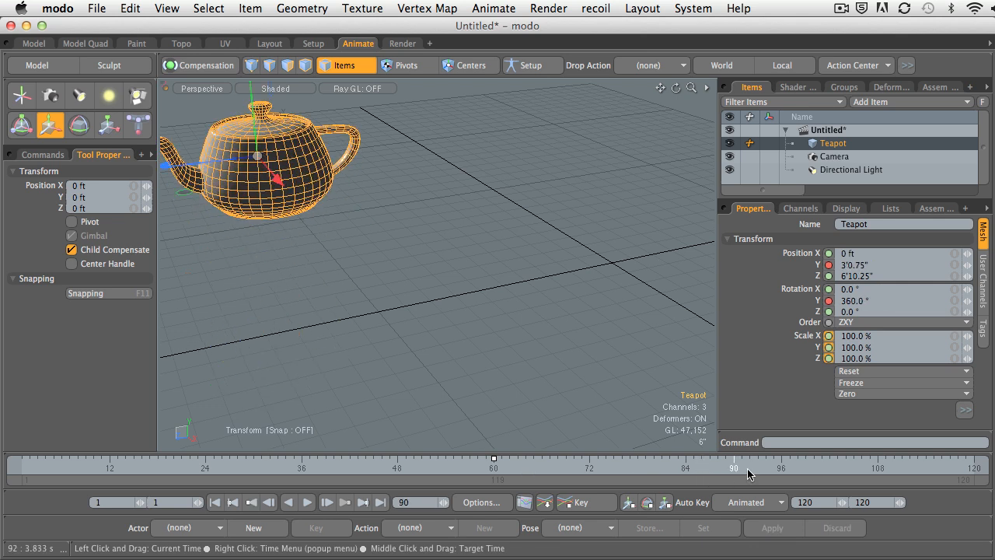
click(850, 337)
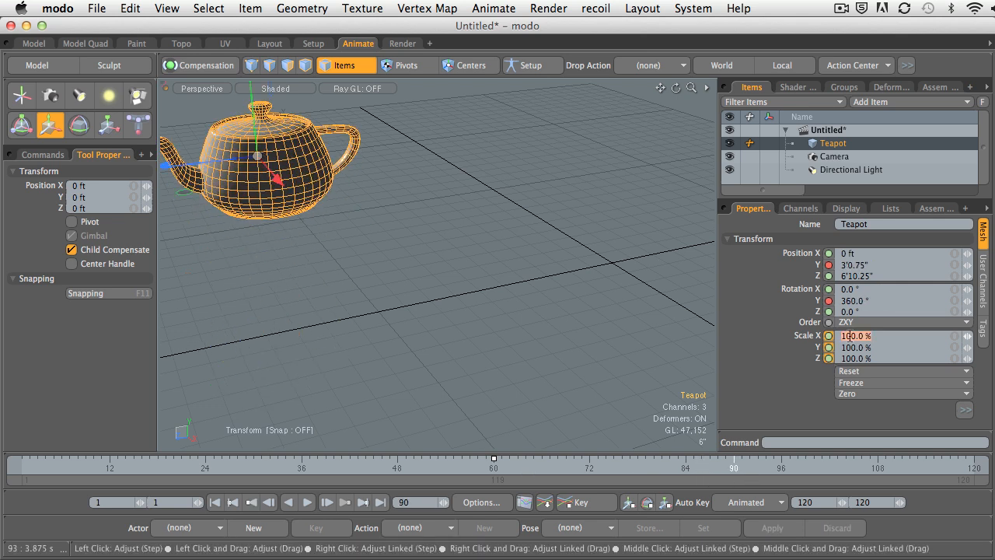
text(10)
key(Tab)
text(10)
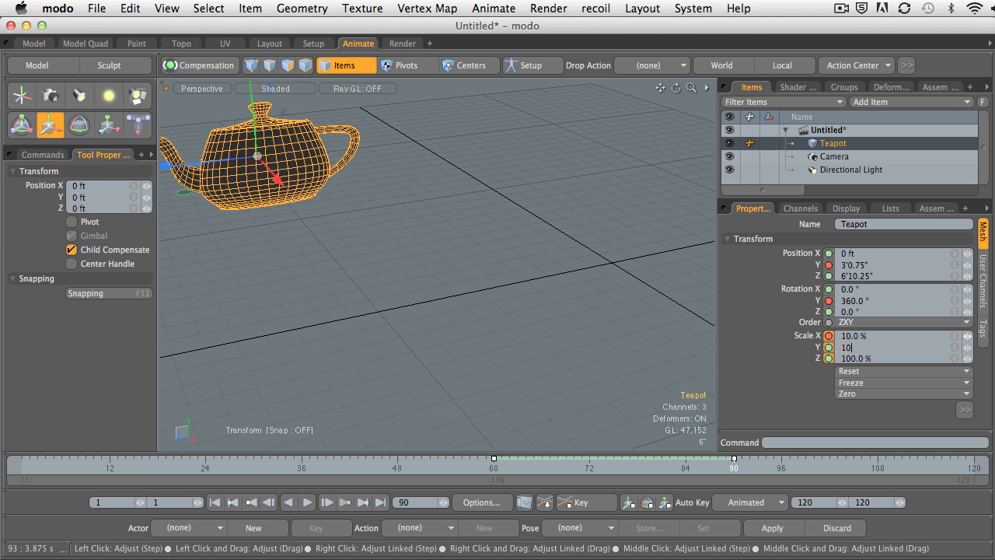
key(Tab)
text(10)
key(Return)
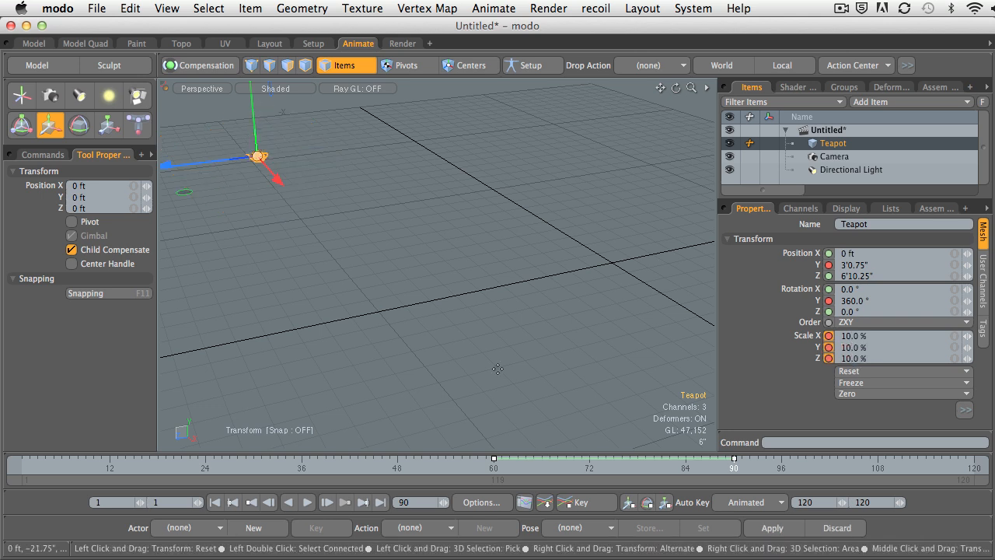
Drop the transform tool, play the teapot's animation from frame 1, and return the current time to frame 1.
key(space)
drag(700, 468, 21, 469)
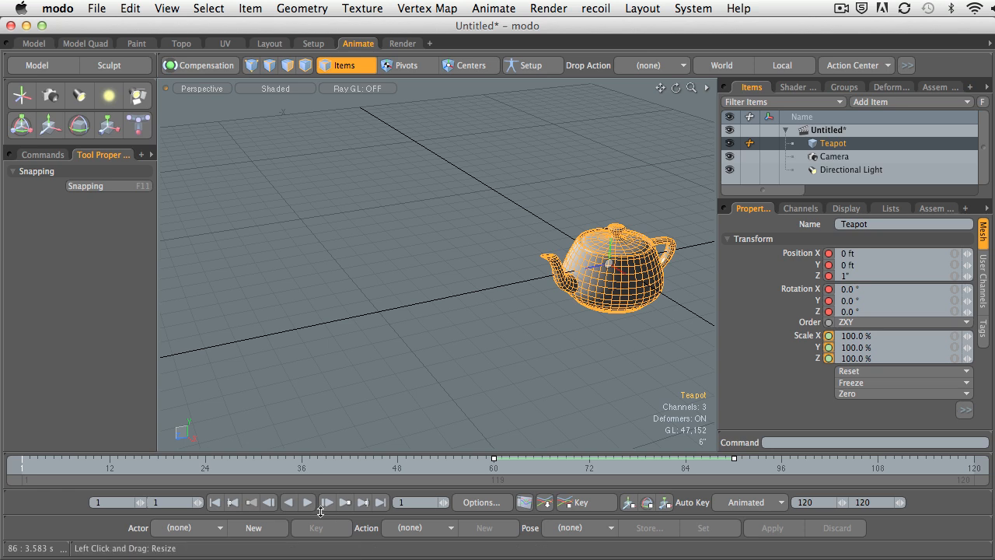
click(307, 507)
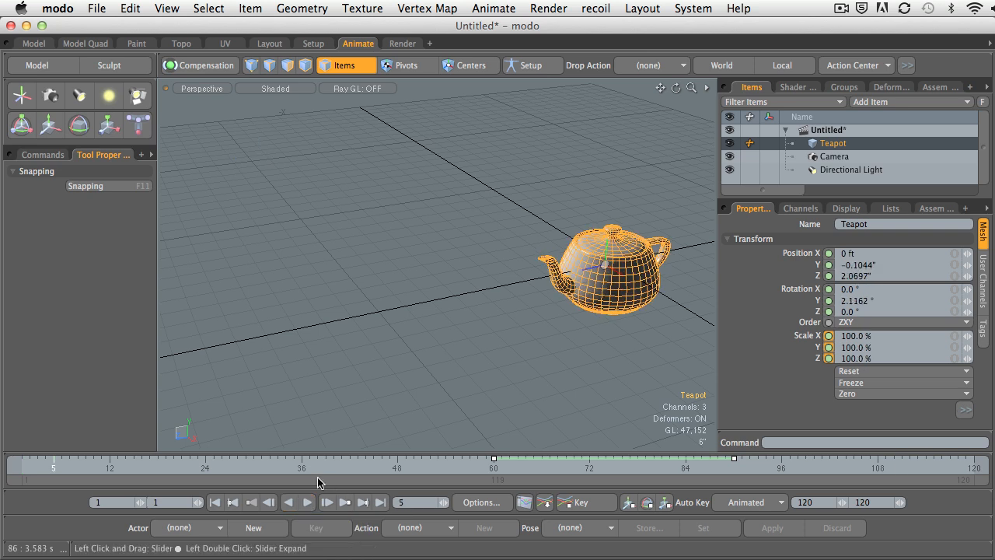
drag(199, 467, 22, 467)
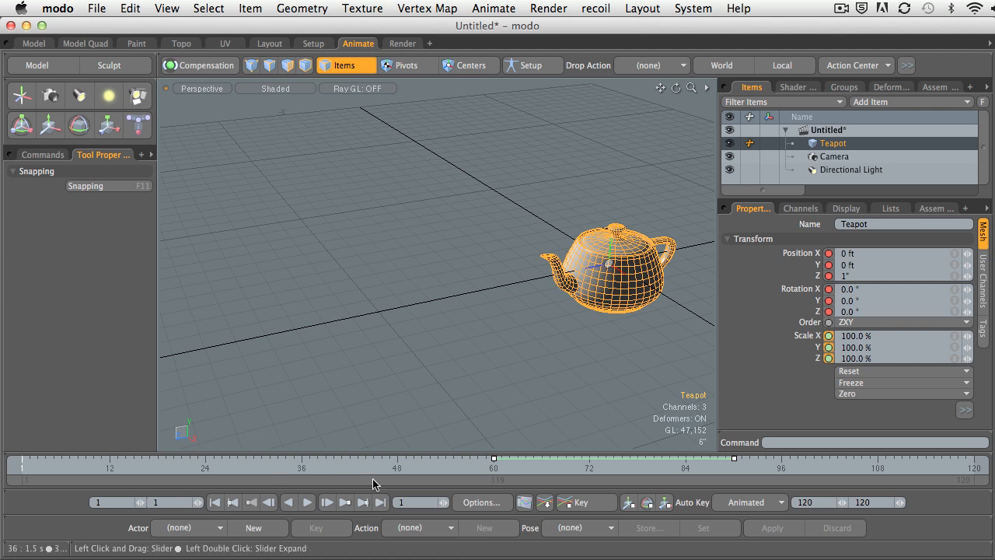
Open the Graph Editor and inspect the teapot's scale key at frame 60, leaving no key selected.
click(525, 502)
drag(289, 105, 258, 112)
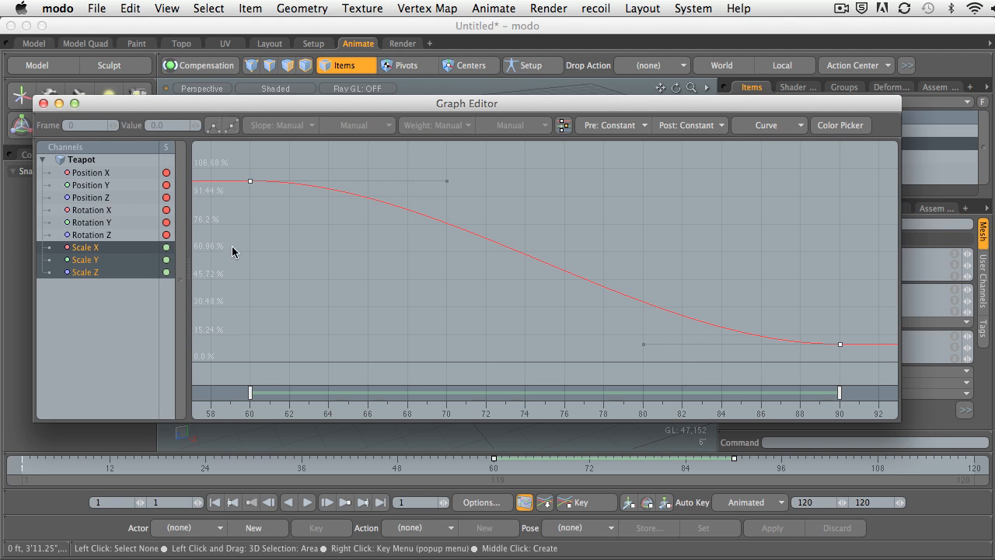
click(250, 181)
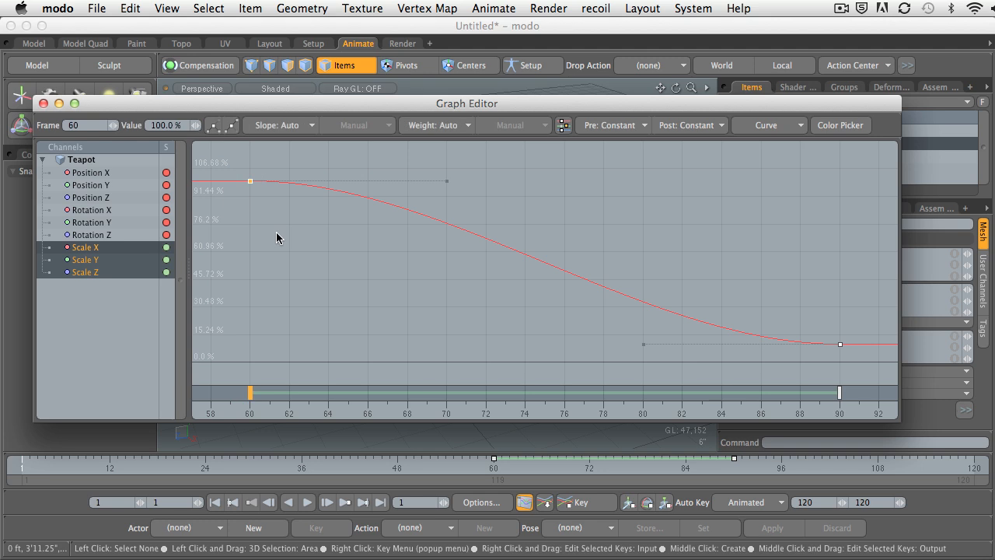
click(268, 236)
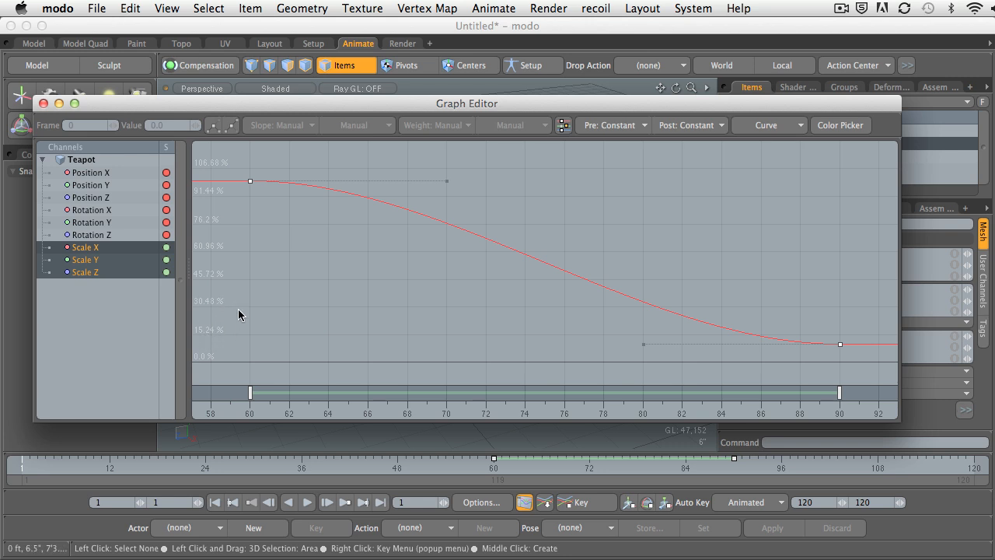
Display the Rotation X, Y and Z curves together in the Graph Editor and fit them to the graph.
click(106, 235)
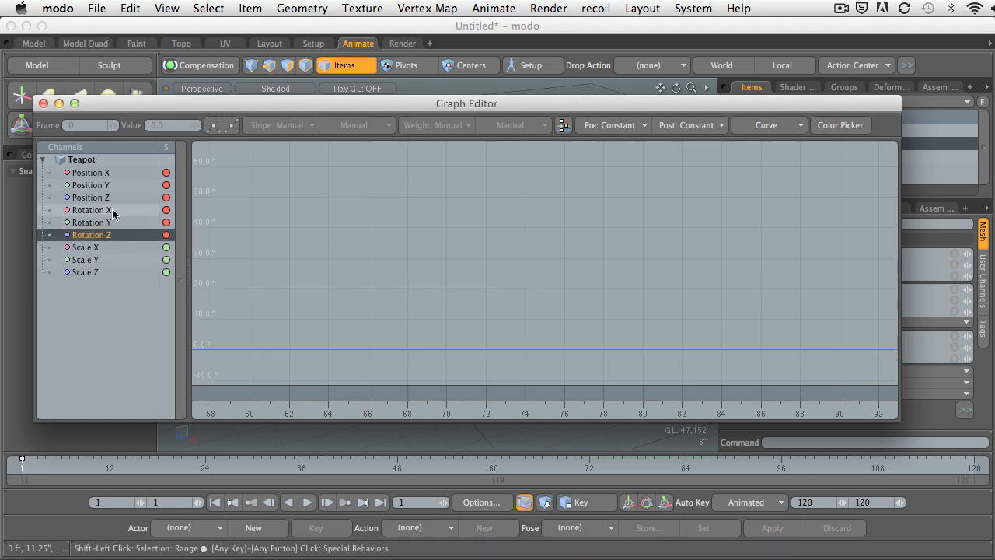
shift+click(109, 211)
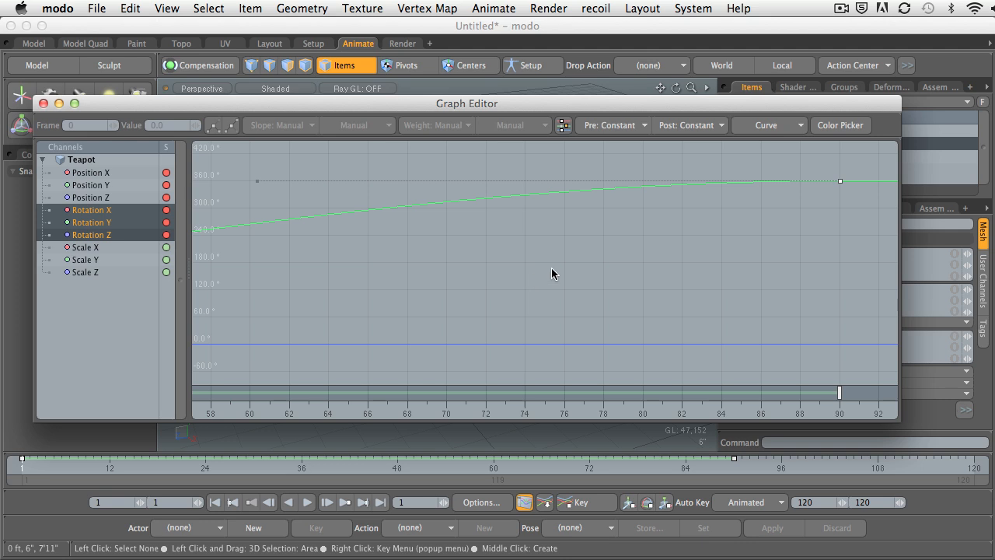
ctrl+alt+drag(576, 272, 560, 302)
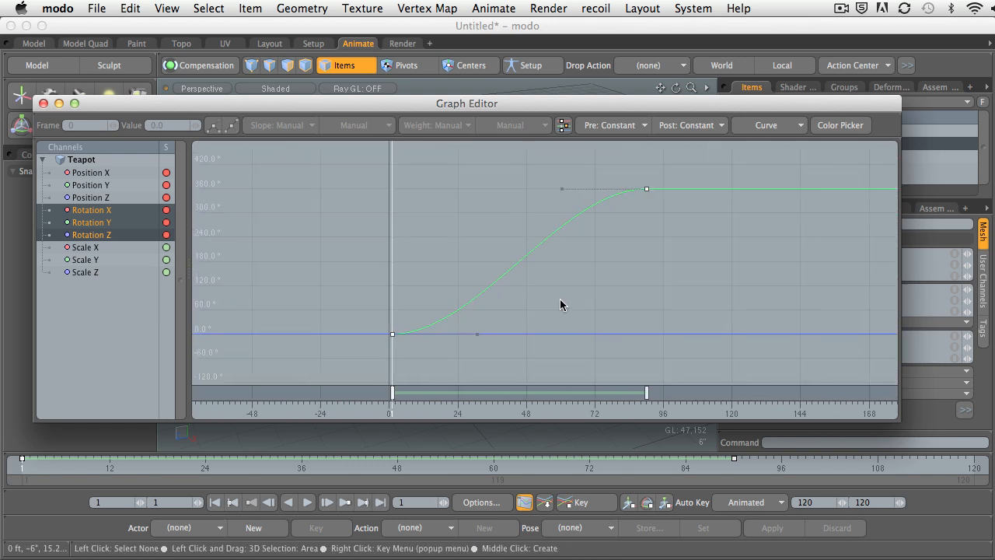
ctrl+alt+drag(560, 299, 567, 369)
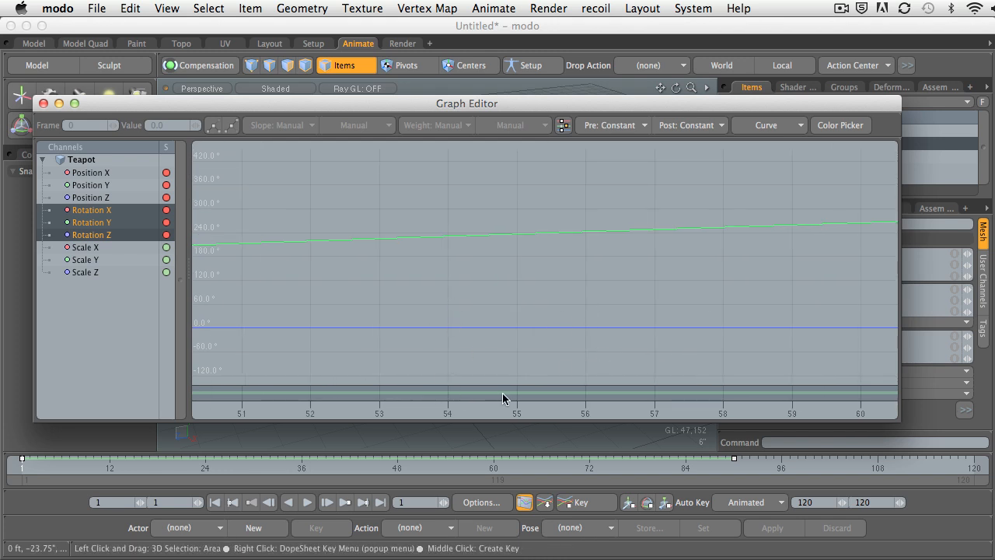
ctrl+alt+drag(604, 309, 433, 281)
key(a)
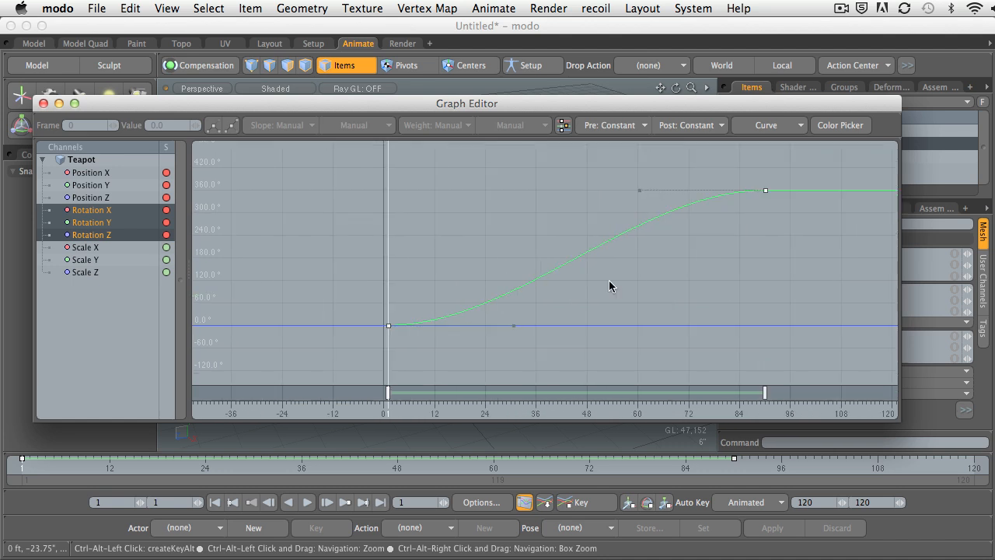
Examine the rotation curves at different time and value scales and move the current time to frame 46.
ctrl+alt+drag(554, 293, 542, 226)
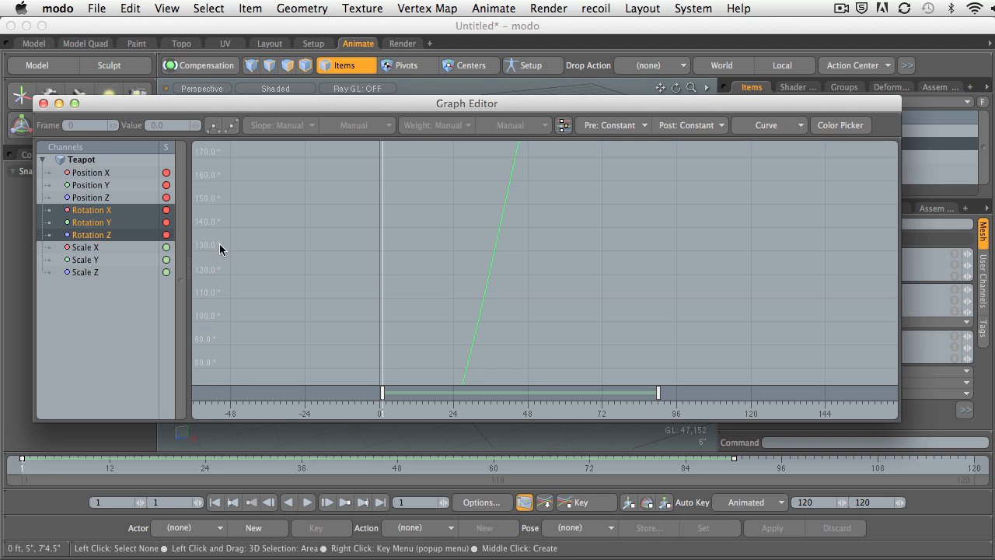
ctrl+alt+drag(520, 267, 656, 293)
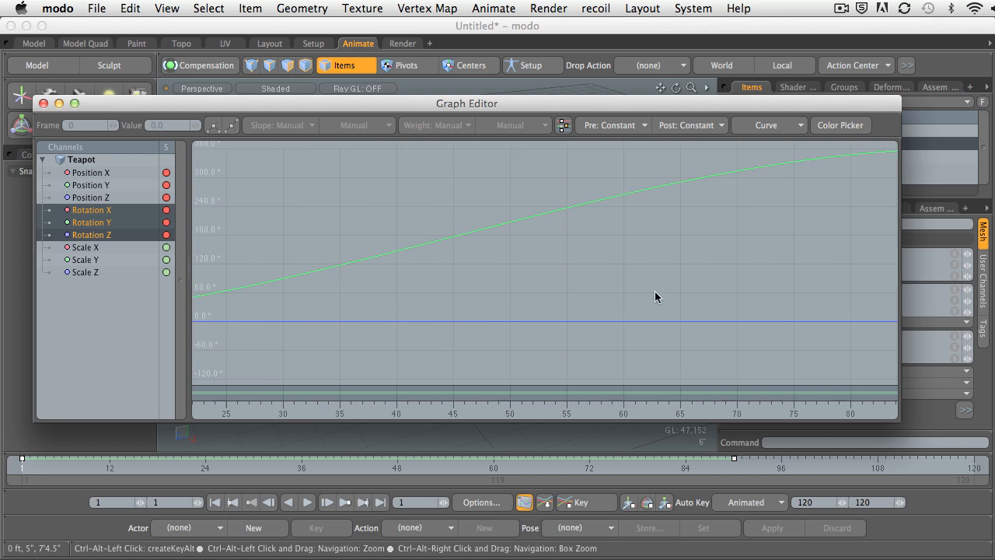
click(464, 413)
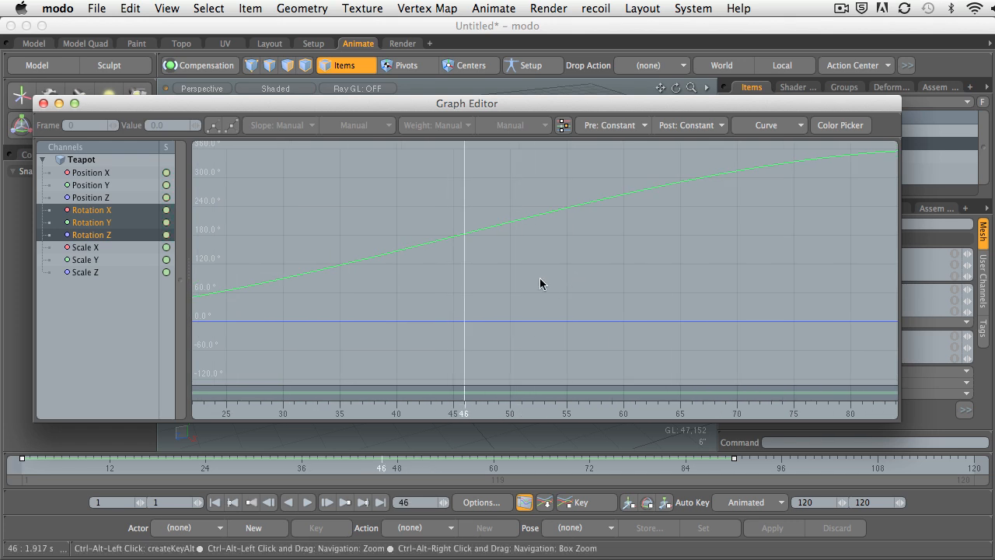
ctrl+alt+drag(542, 282, 349, 283)
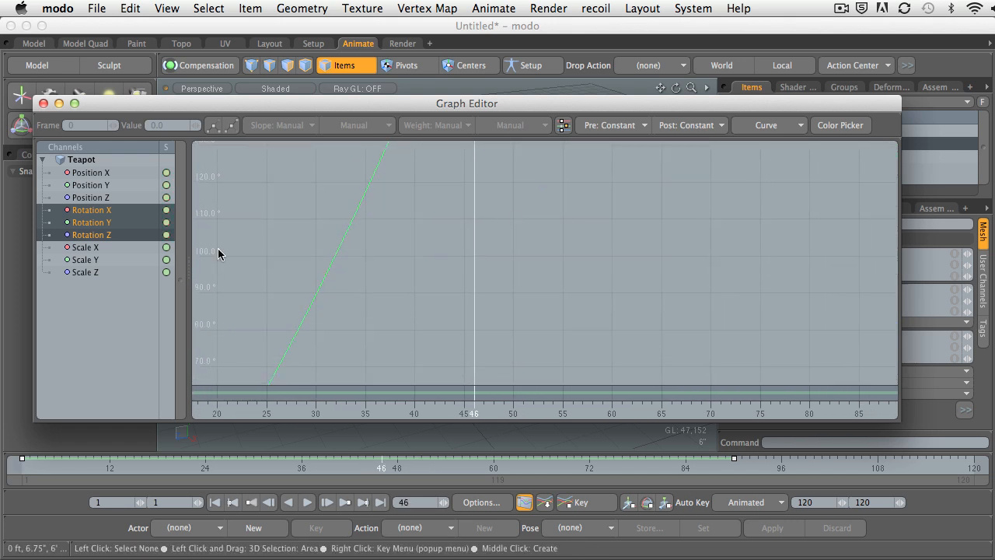
ctrl+alt+drag(475, 244, 397, 300)
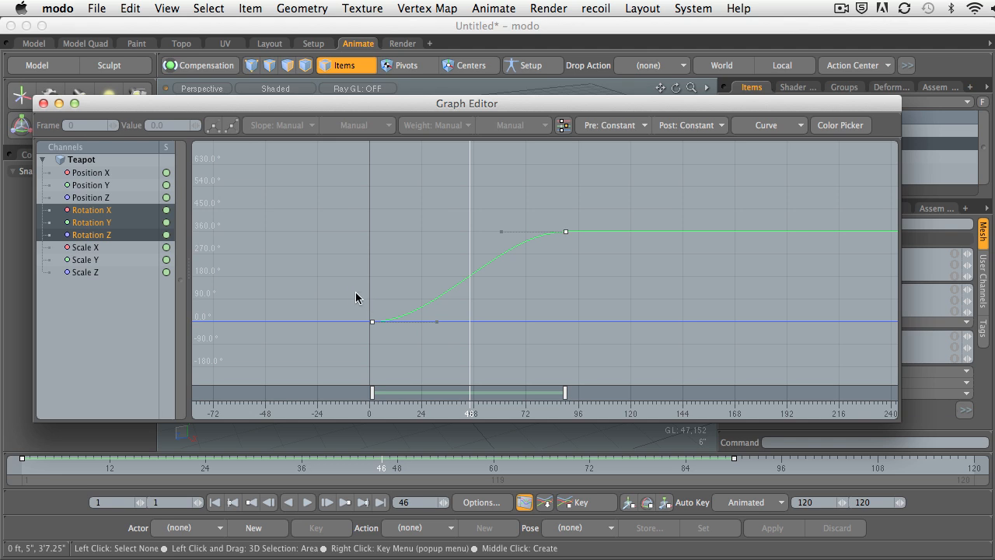
Display the curves of all nine channels from Position X through Scale Z and fit them to the graph.
click(92, 273)
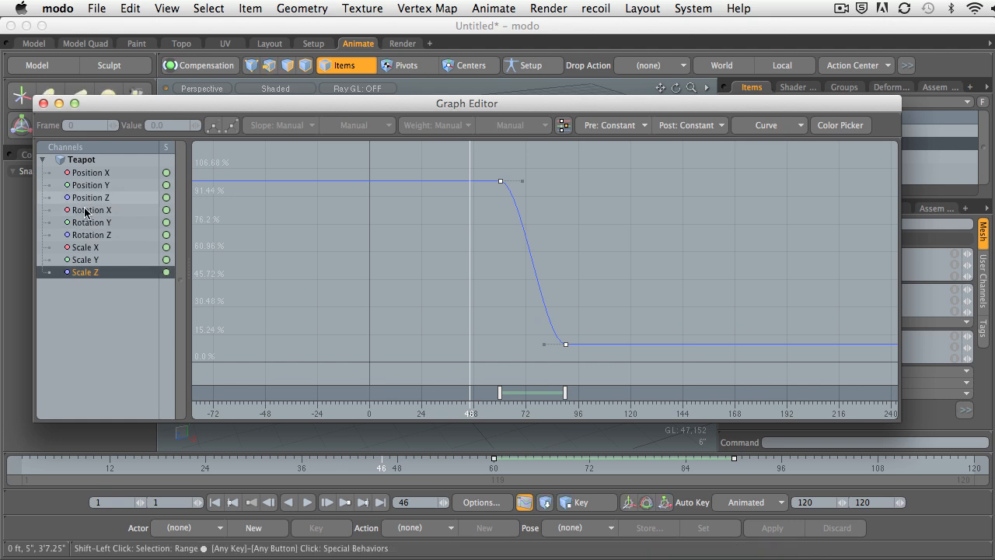
shift+click(99, 173)
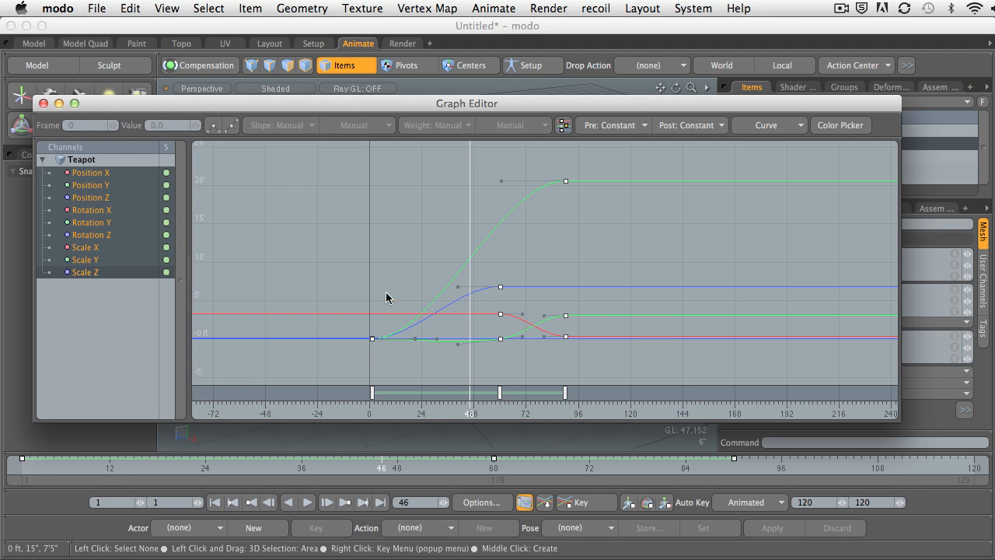
ctrl+alt+drag(616, 267, 618, 180)
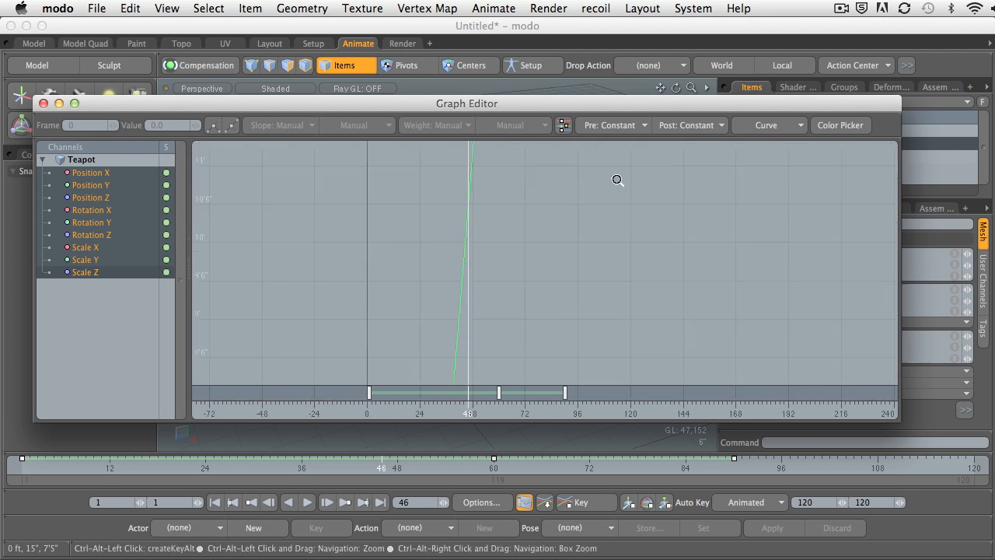
alt+shift+drag(551, 373, 517, 155)
ctrl+alt+drag(465, 353, 489, 236)
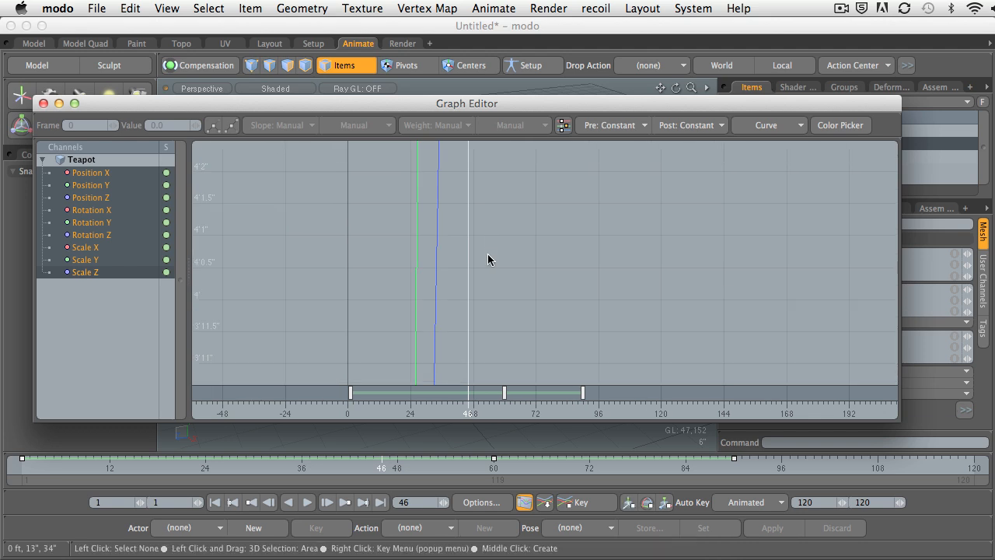
key(a)
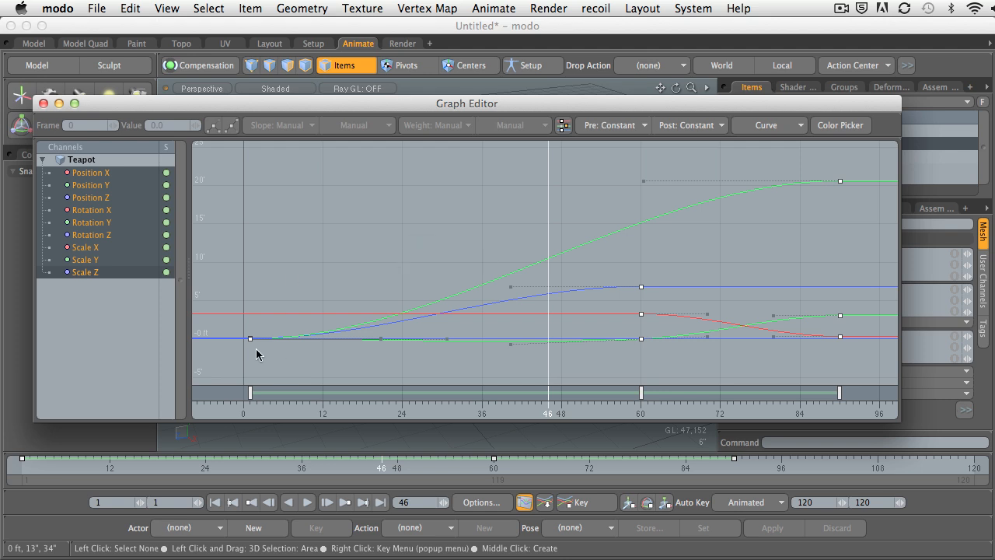
Try moving the 360° Rotation Y key at frame 90 freely in the graph and undo the move.
drag(810, 165, 854, 215)
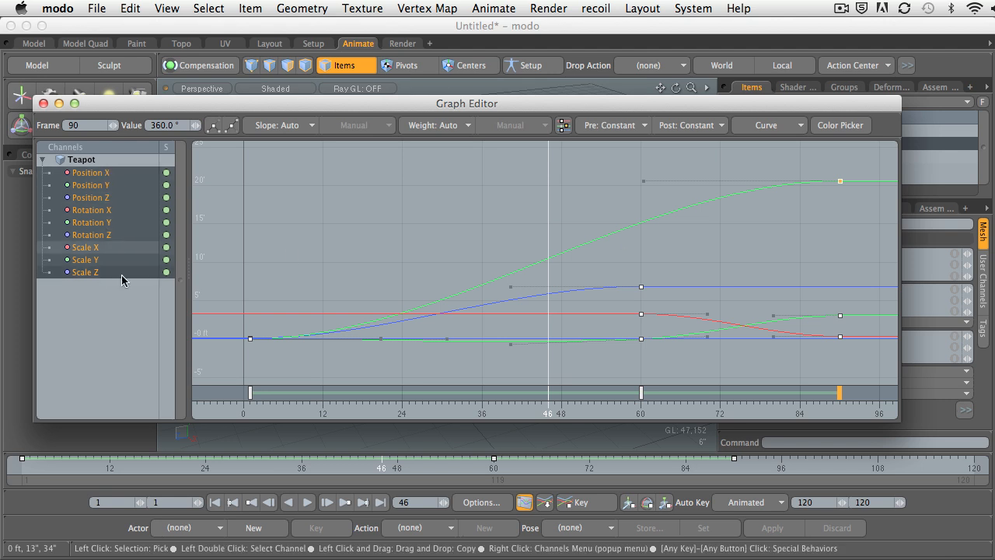
click(370, 202)
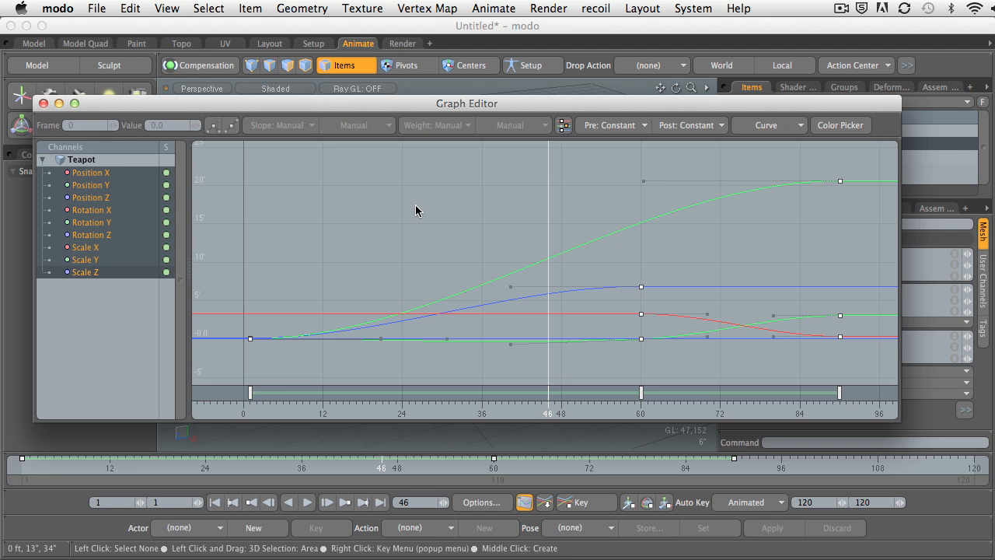
click(839, 181)
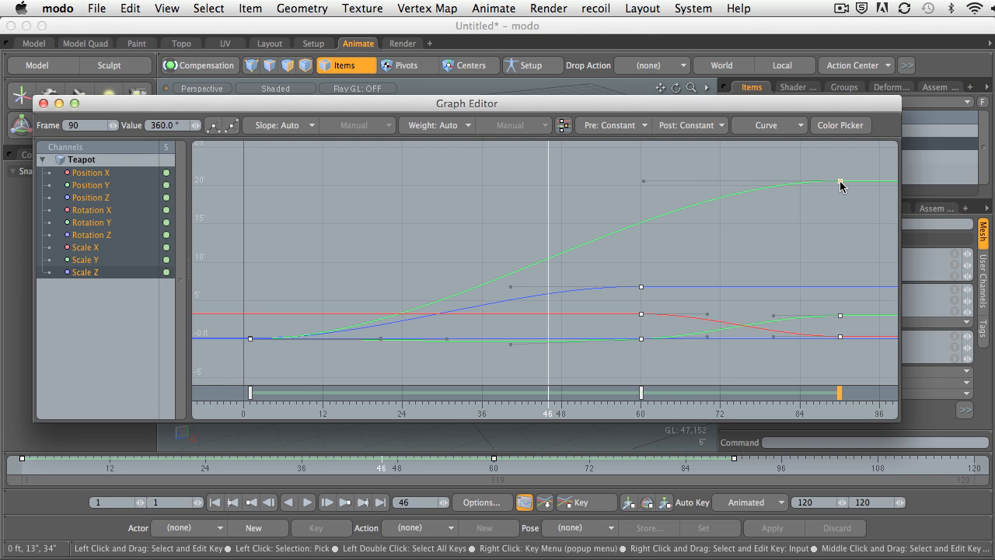
drag(839, 180, 571, 195)
key(super+z)
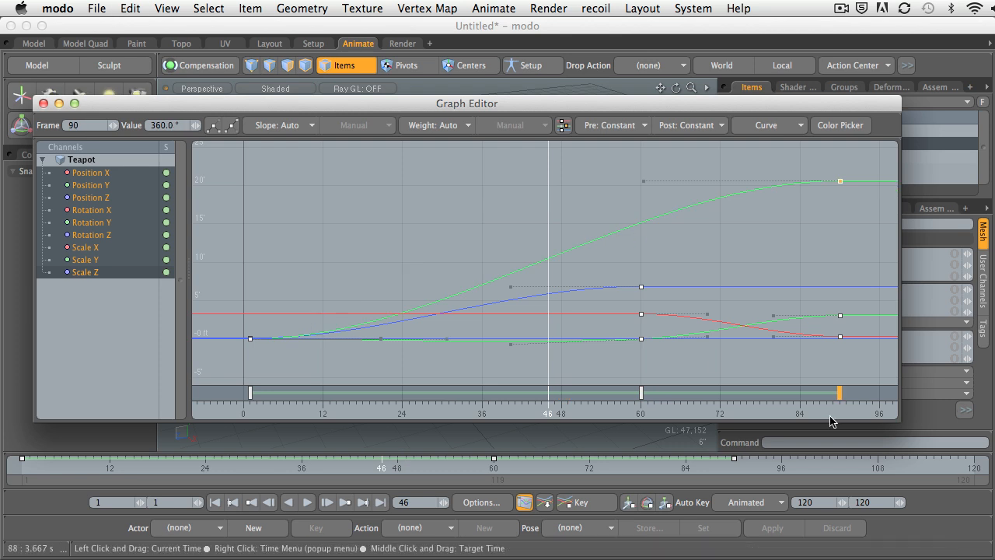
Move the 360° Rotation Y key to frame 36 and shift the remaining frame 60 and 90 keys together to frames 50 and 80.
mouse_move(840, 397)
mouse_down()
mouse_move(689, 405)
mouse_move(685, 395)
mouse_move(747, 395)
mouse_up()
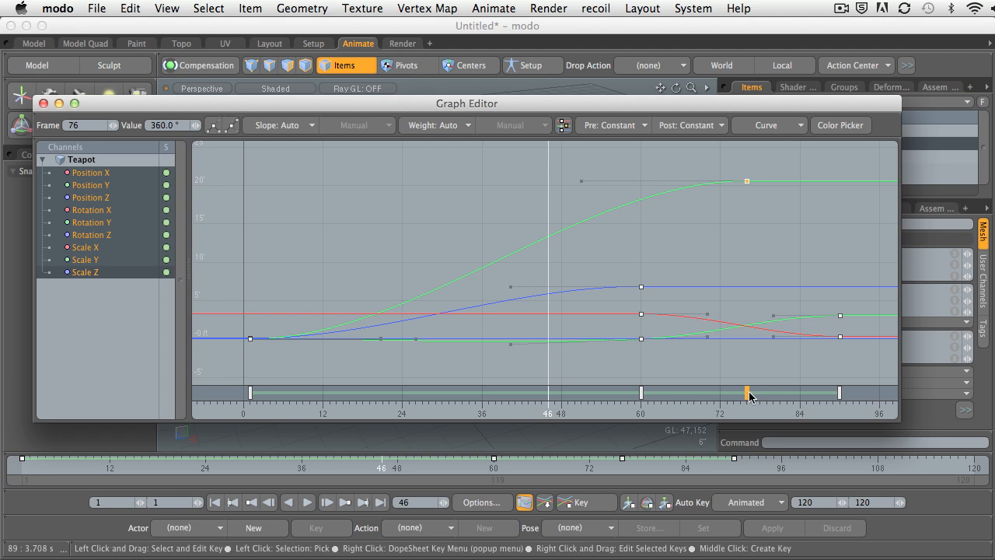
mouse_move(748, 392)
mouse_down()
mouse_move(818, 394)
mouse_move(357, 402)
mouse_move(482, 396)
mouse_up()
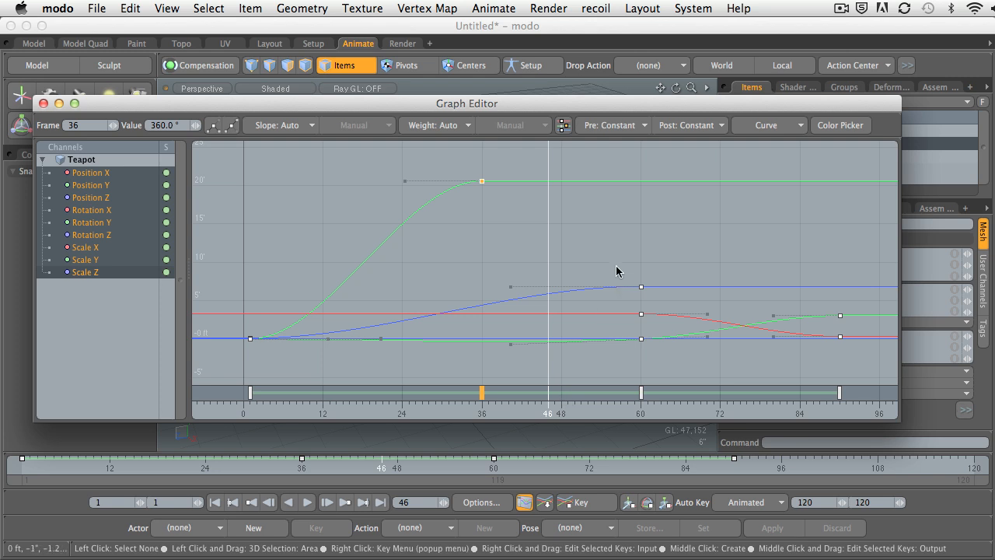
drag(616, 264, 841, 367)
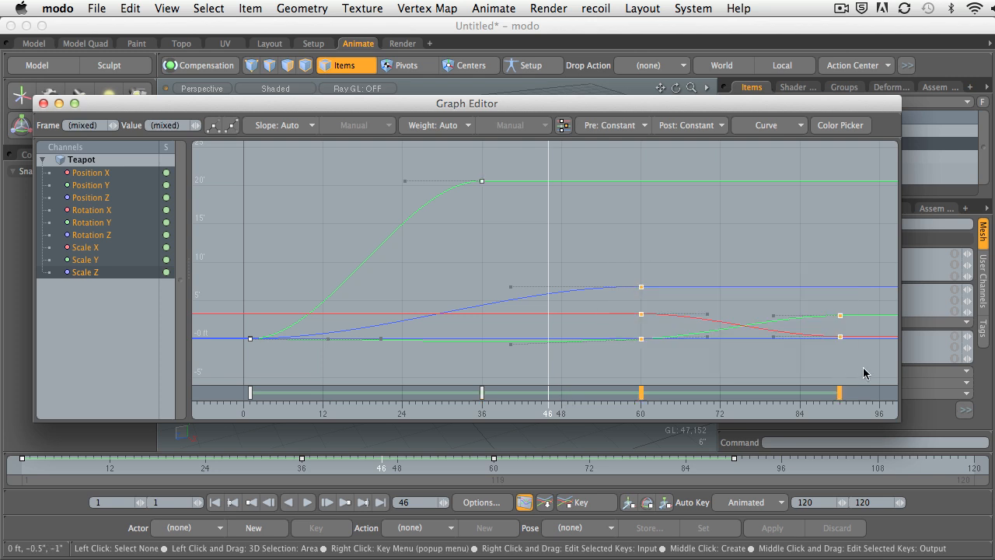
drag(576, 251, 753, 389)
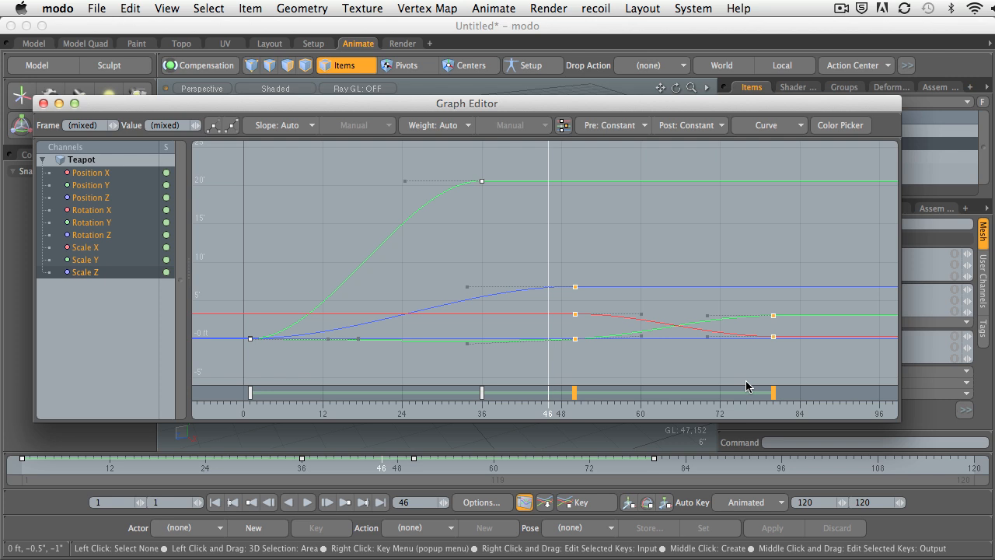
Select the Rotation Y key at frame 36 and move it to about 351.268° at about frame 28.
drag(546, 241, 592, 362)
drag(448, 172, 501, 223)
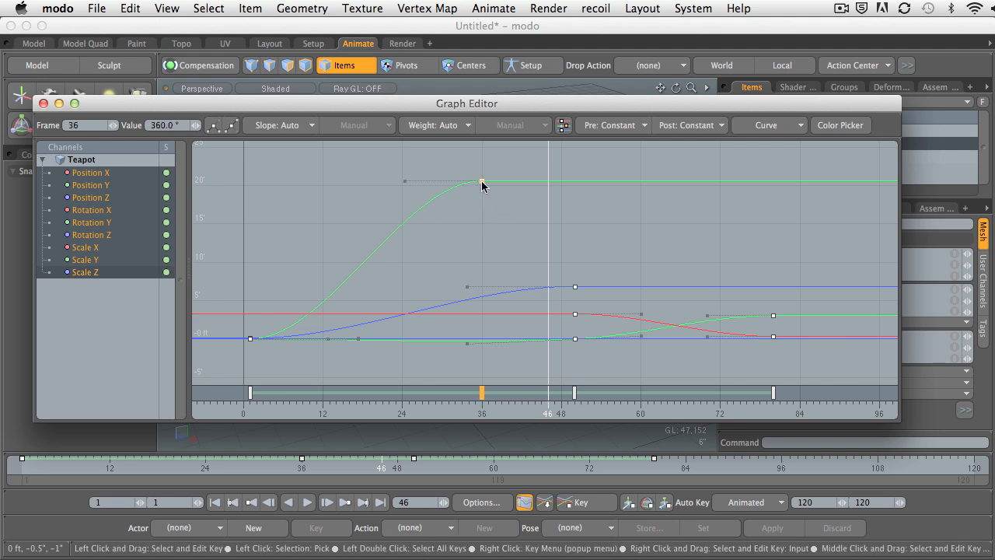
mouse_move(484, 182)
mouse_down()
mouse_move(524, 183)
mouse_move(470, 178)
mouse_move(564, 176)
mouse_move(595, 207)
mouse_move(674, 168)
mouse_move(568, 187)
mouse_move(438, 189)
mouse_move(453, 183)
mouse_up()
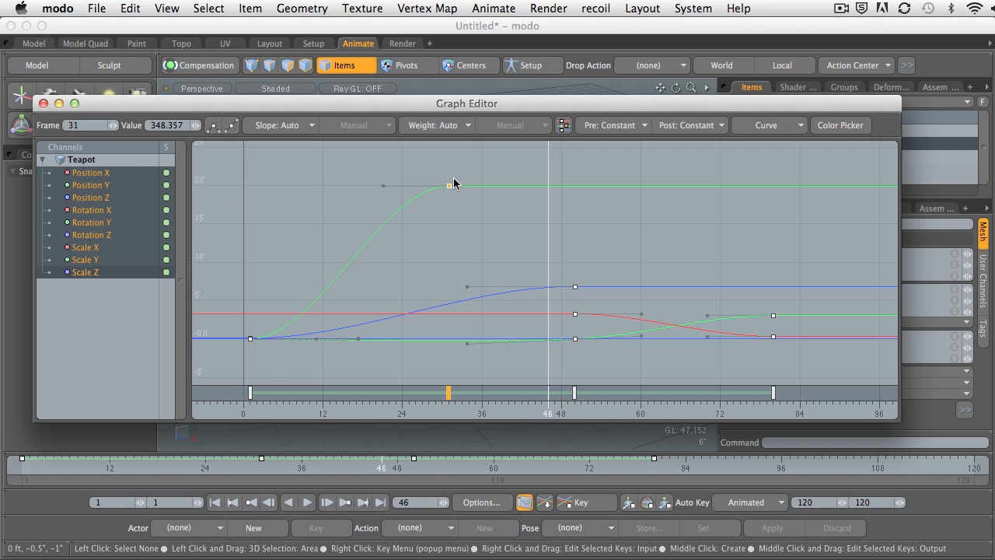
drag(449, 189, 444, 185)
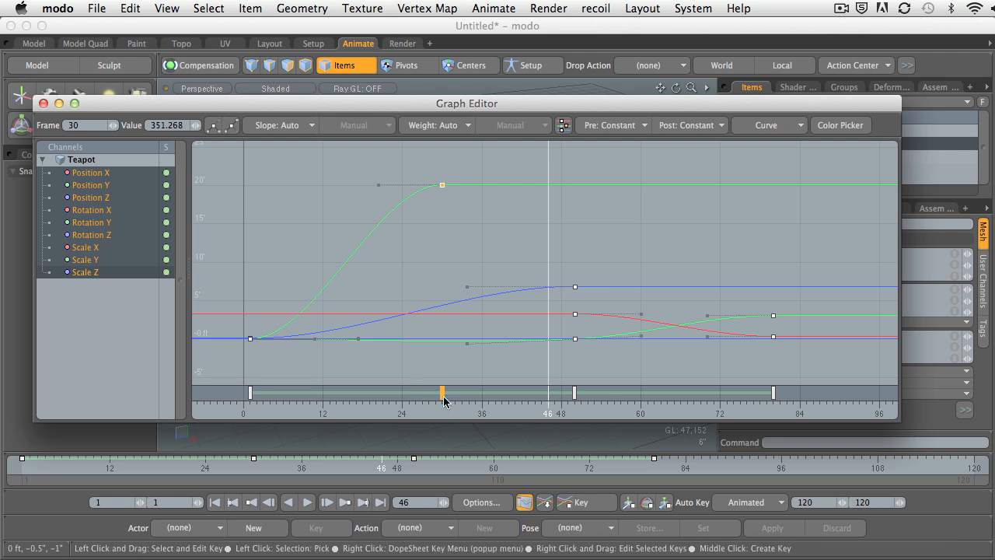
drag(442, 397, 430, 400)
Close the Graph Editor, expand the timeline into a dopesheet showing all the teapot's channel keys, and deselect the keys.
click(44, 104)
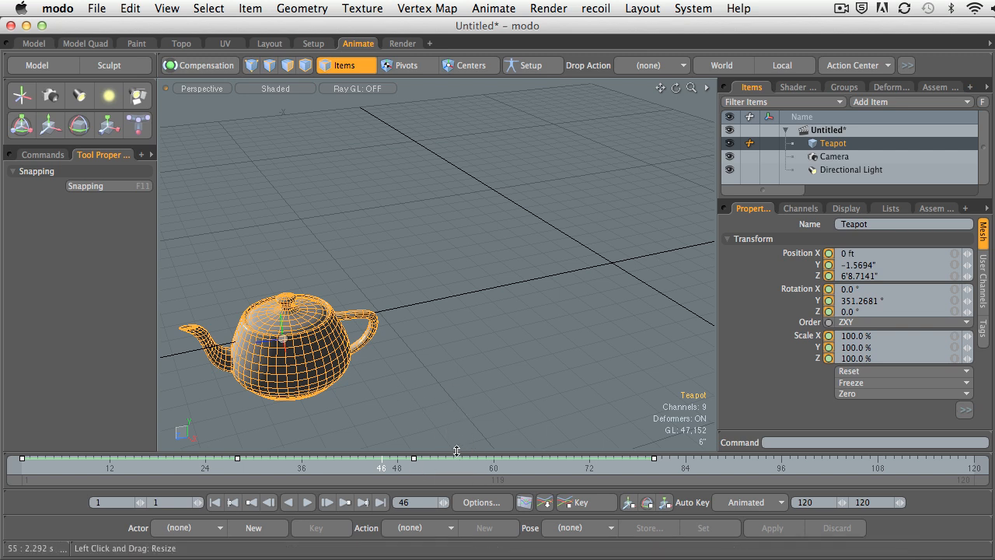
drag(456, 451, 459, 301)
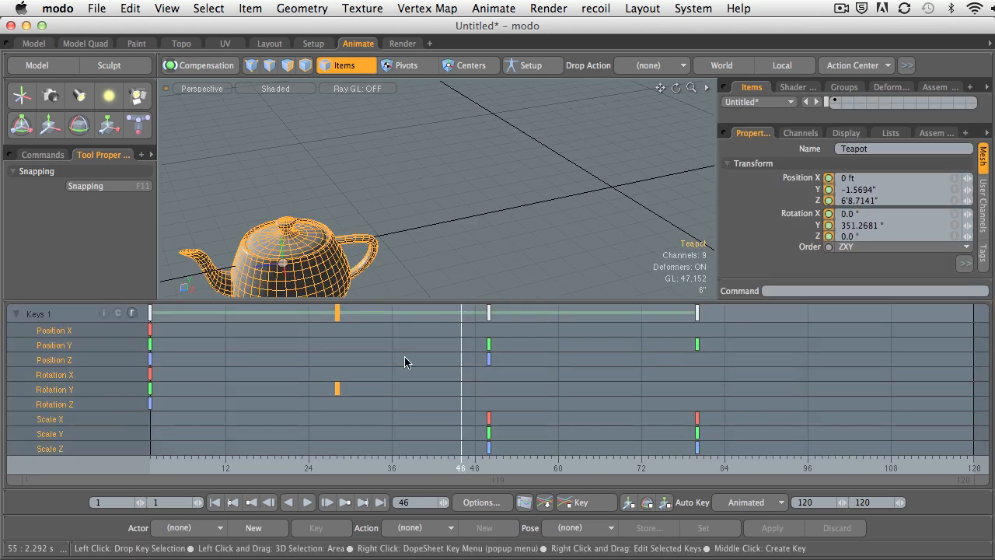
click(278, 422)
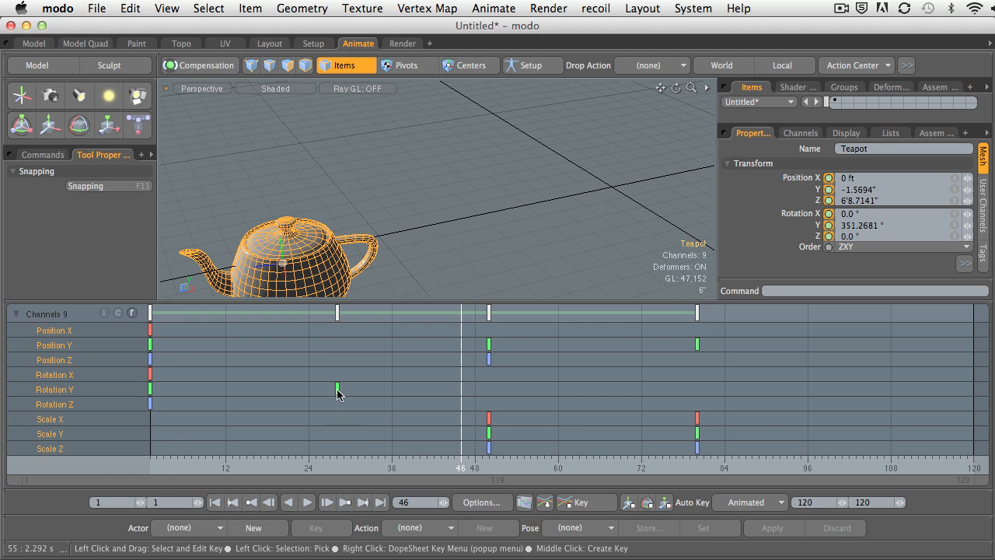
Move the teapot's Rotation Y key to frame 27 and its frame 50 Scale X, Y and Z keys to frame 40.
mouse_move(337, 389)
mouse_down()
mouse_move(371, 391)
mouse_move(329, 394)
mouse_up()
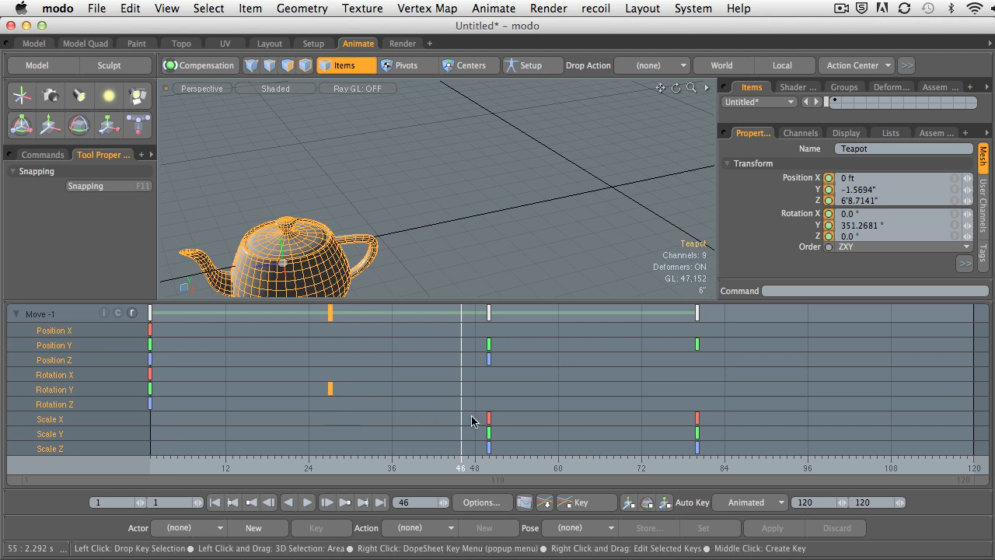
drag(489, 420, 424, 420)
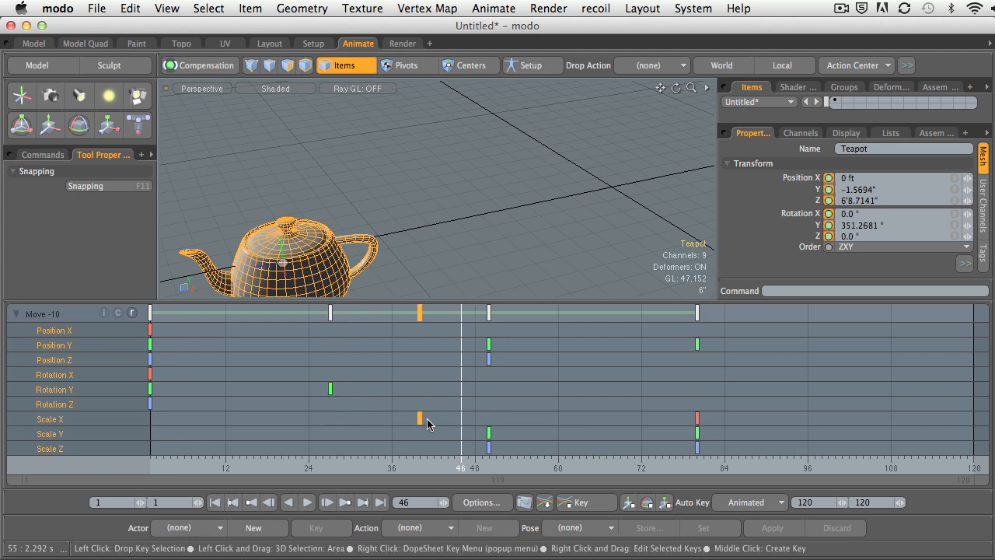
drag(488, 433, 419, 438)
drag(490, 447, 420, 454)
Move the frame 40 Scale keys together to frame 48, and shift them with the frame 80 Scale keys to frames 80 and 112.
drag(391, 398, 452, 466)
drag(422, 423, 475, 459)
shift+click(423, 450)
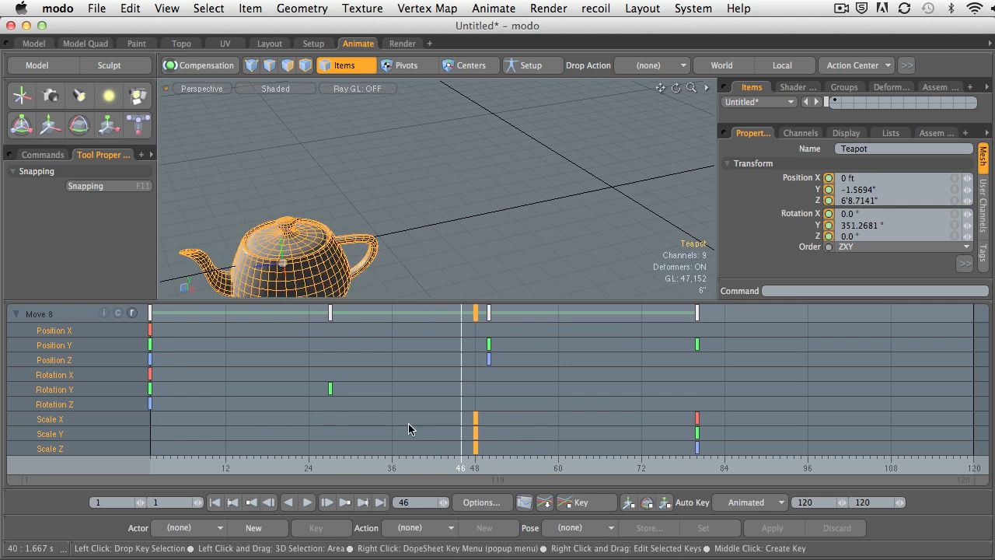
drag(725, 412, 700, 447)
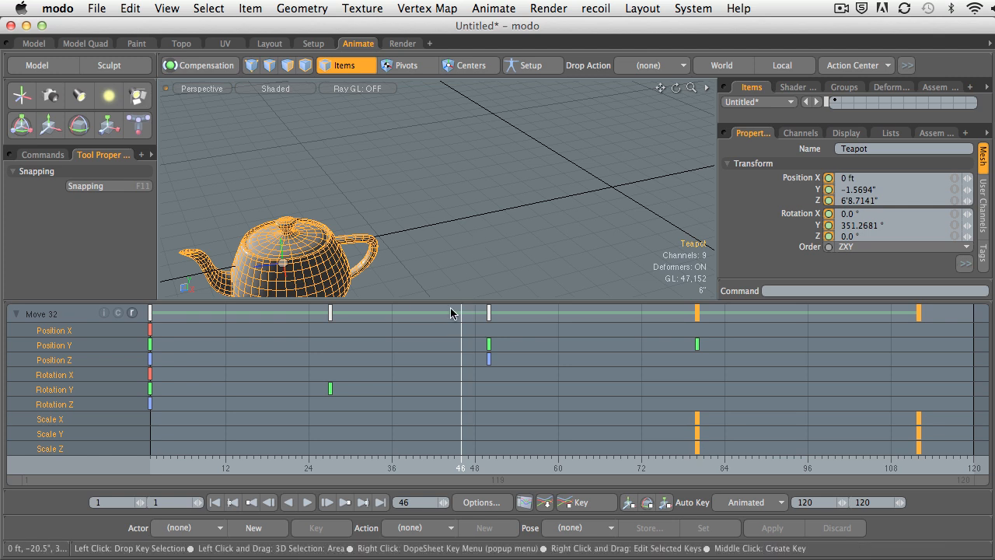
Collapse the dopesheet back to the plain timeline and scrub the teapot's animation from frame 1 to frame 50.
drag(426, 300, 433, 467)
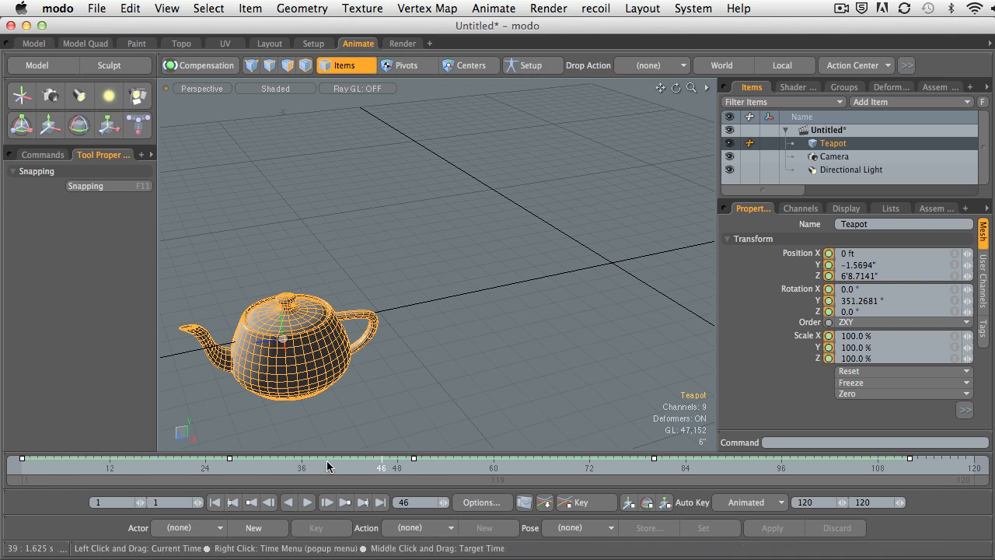
drag(329, 467, 22, 467)
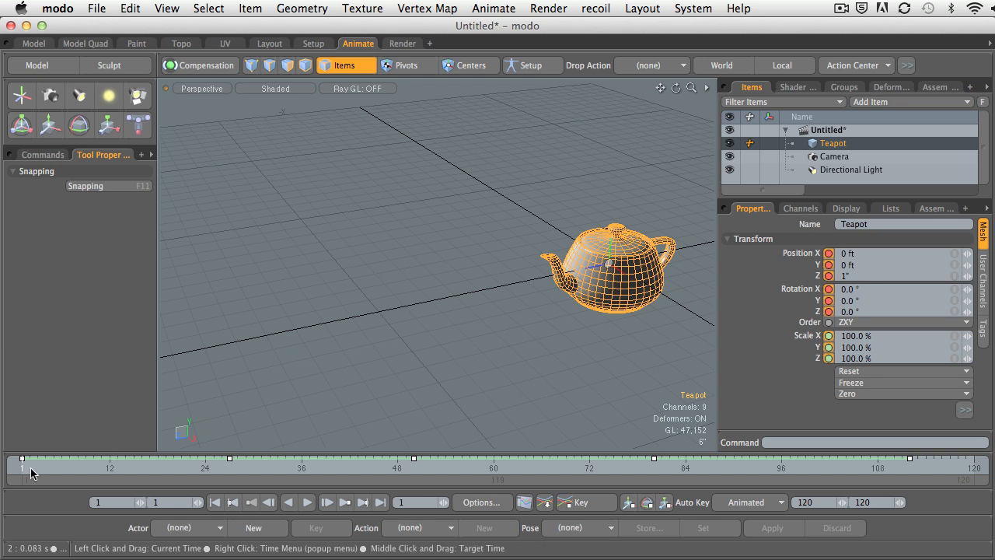
drag(34, 468, 415, 467)
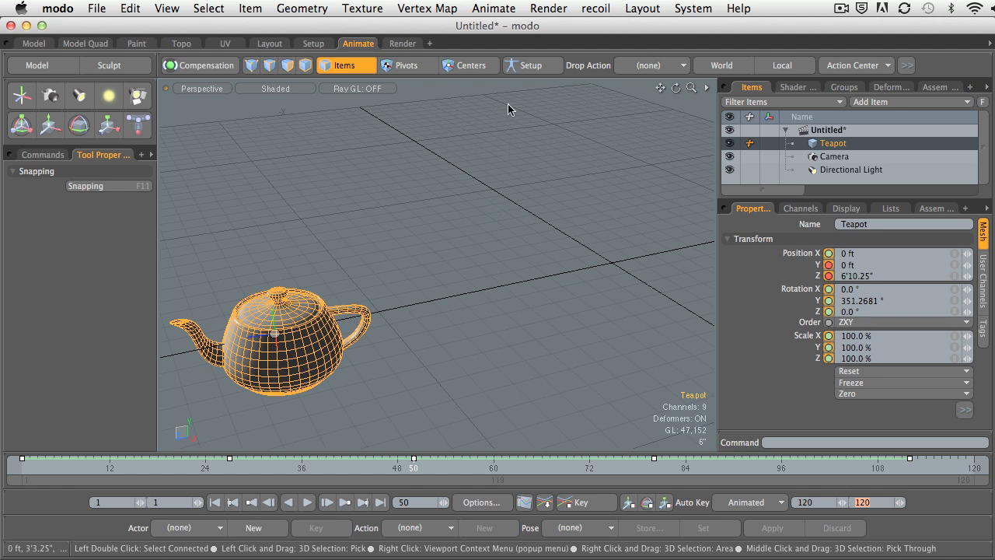
Open the Render Animation settings, check the frame range and save options, and cancel without rendering.
click(545, 11)
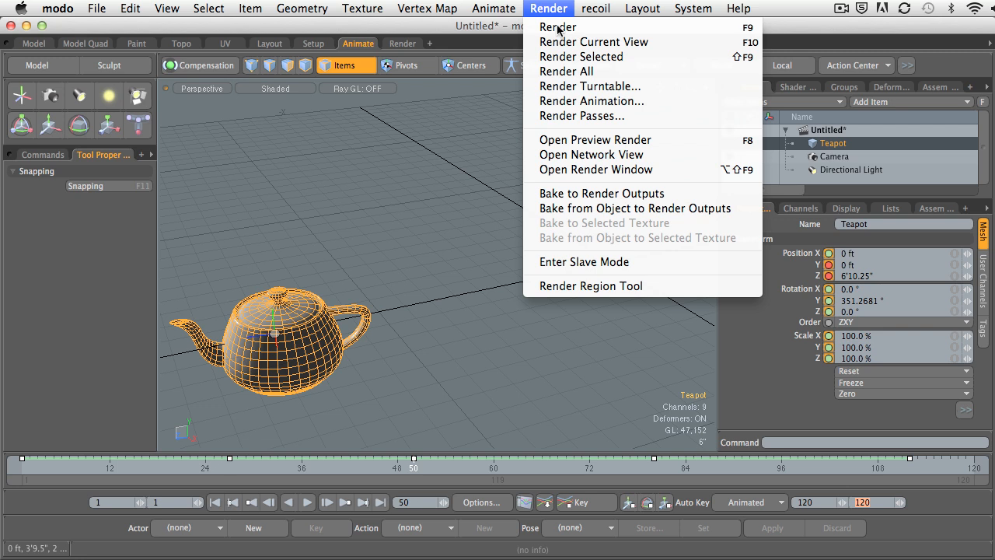
click(569, 102)
drag(590, 235, 404, 197)
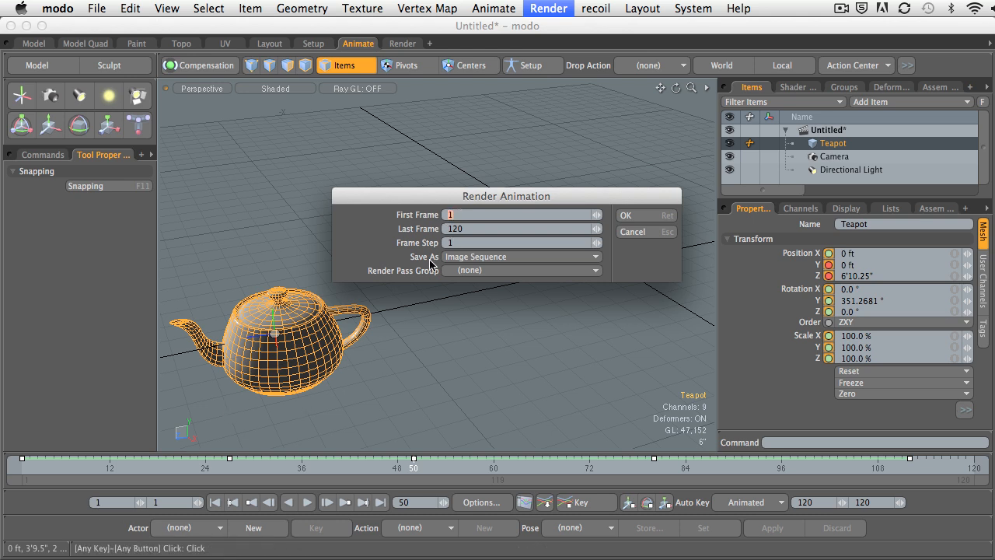
key(Tab)
click(103, 503)
click(628, 233)
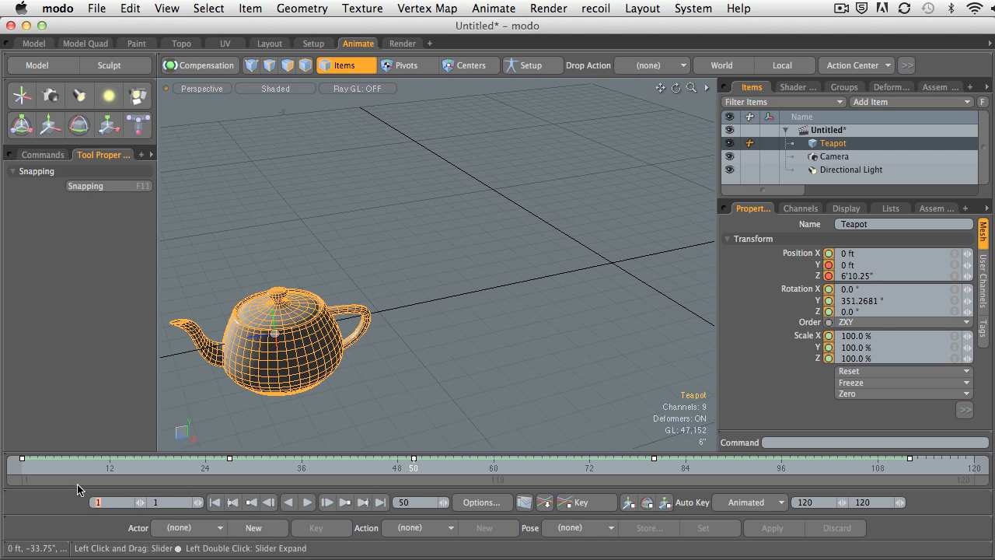
Set the scene's frame range to start at 10 and end at 50, and scrub to frame 10.
text(0)
key(Return)
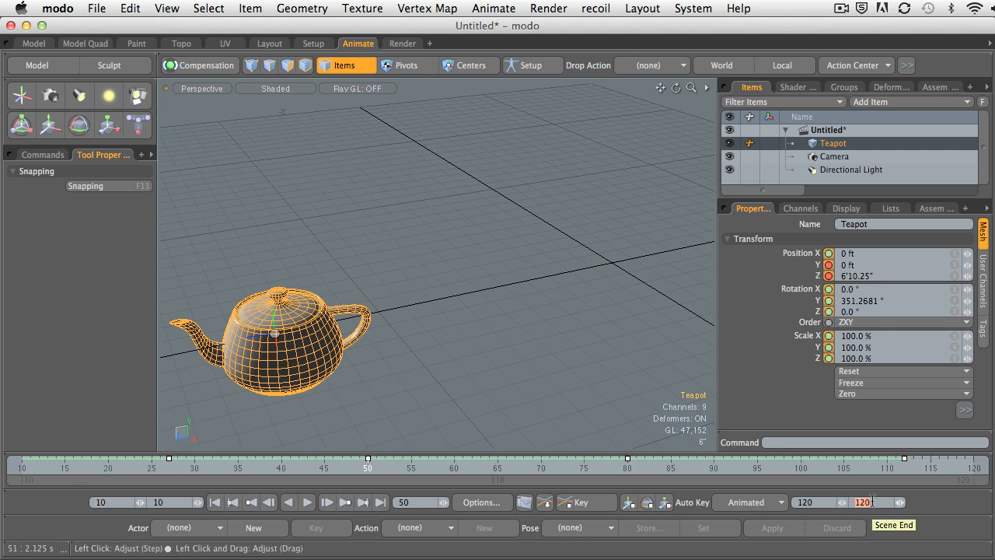
text(50)
key(Return)
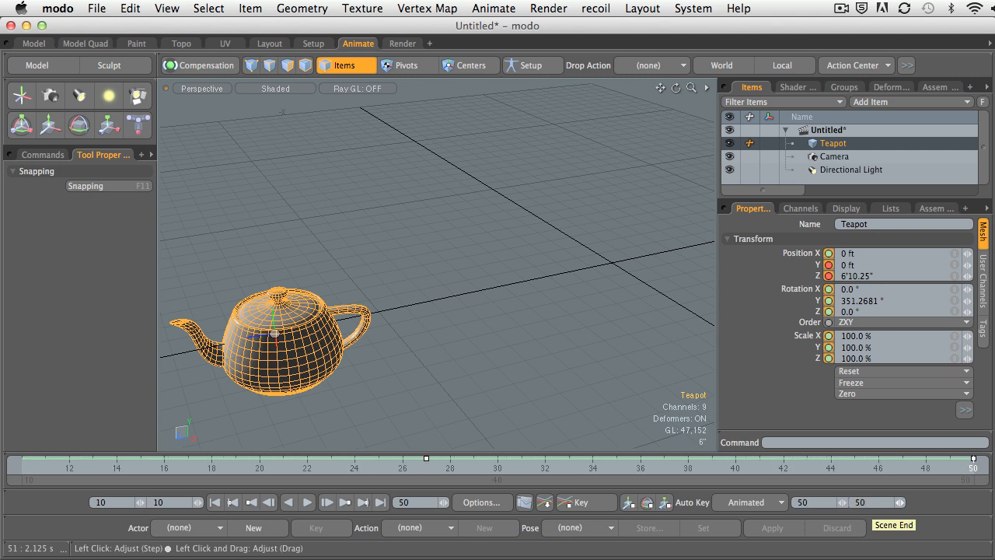
drag(145, 470, 22, 470)
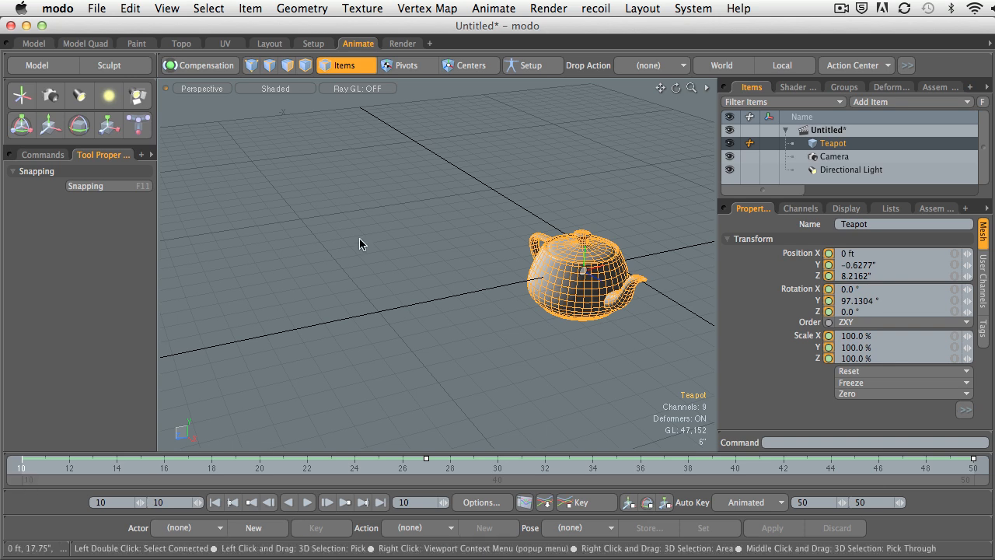
Reopen the Render Animation settings and review the first frame, last frame, frame step and Save As choices, keeping Image Sequence.
click(550, 8)
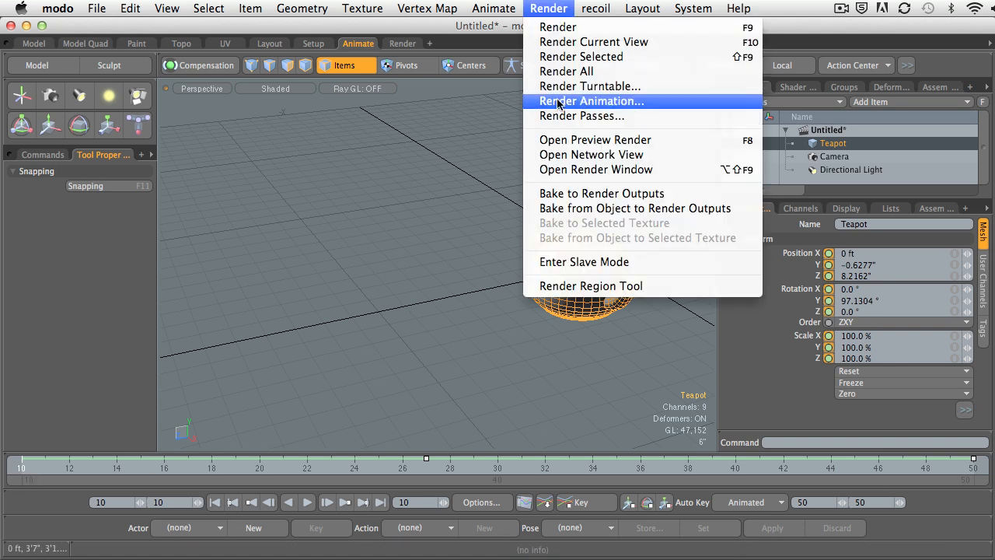
drag(463, 196, 377, 169)
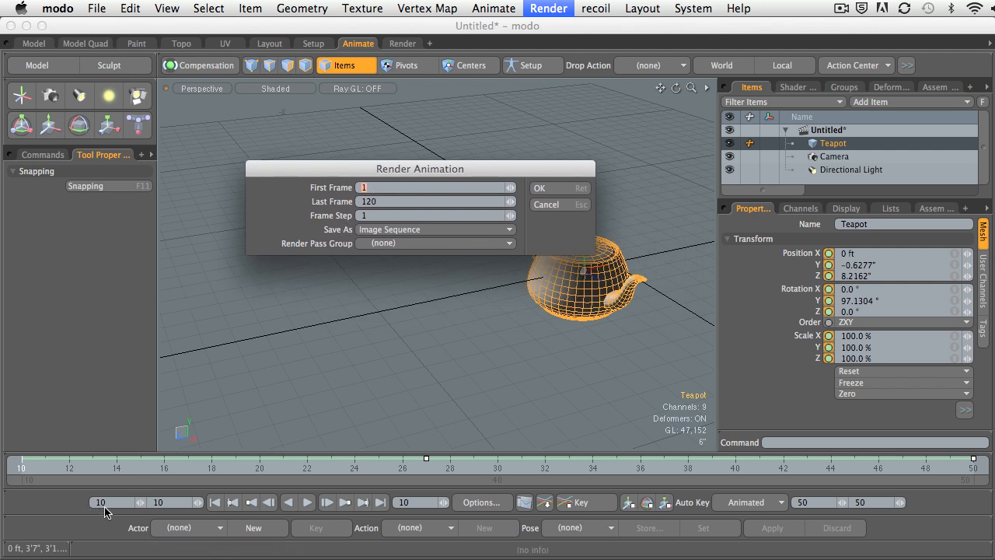
click(381, 200)
click(364, 188)
click(359, 218)
click(403, 236)
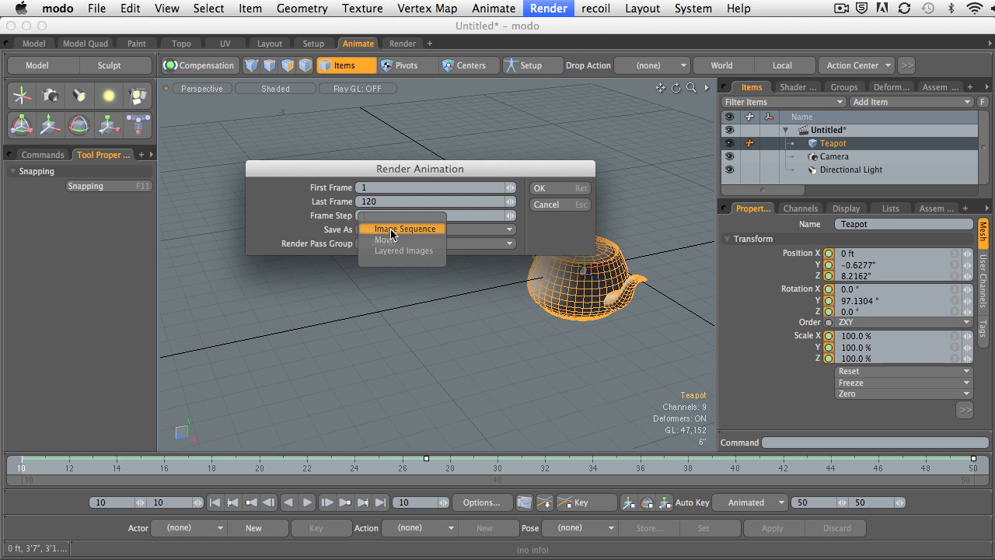
click(379, 194)
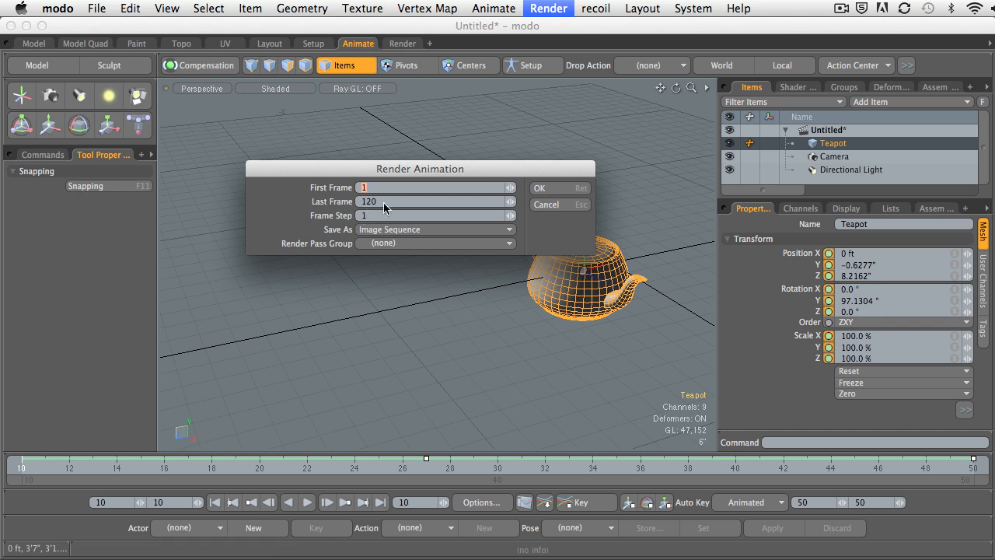
click(383, 204)
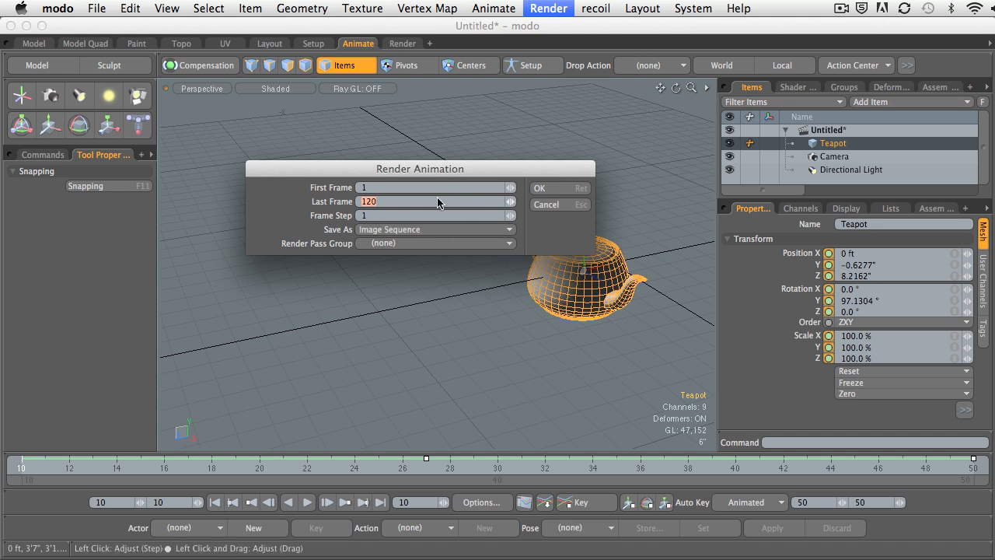
Accept the animation render for frames 1 to 120 and browse the image sequence file formats, keeping Portable Network Graphic PNG.
click(536, 188)
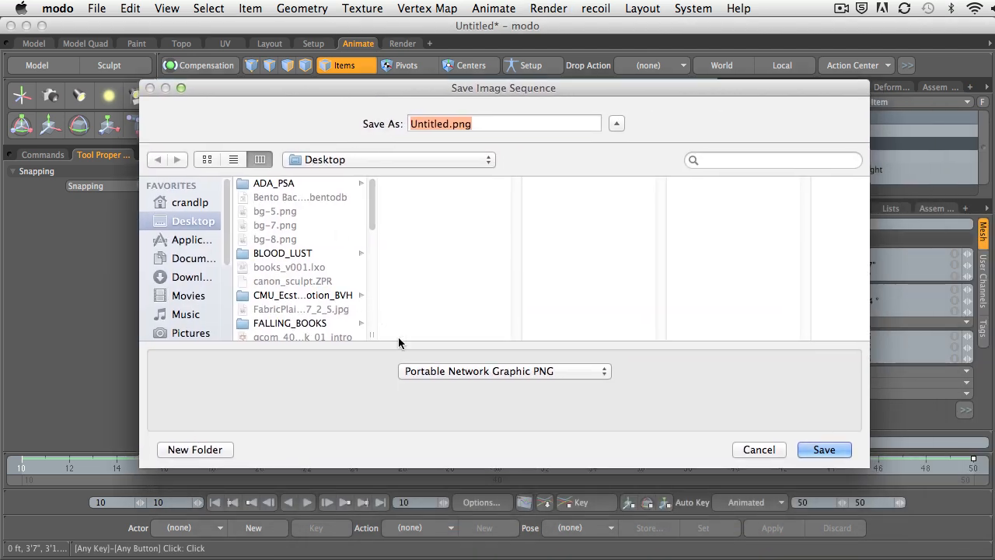
click(511, 371)
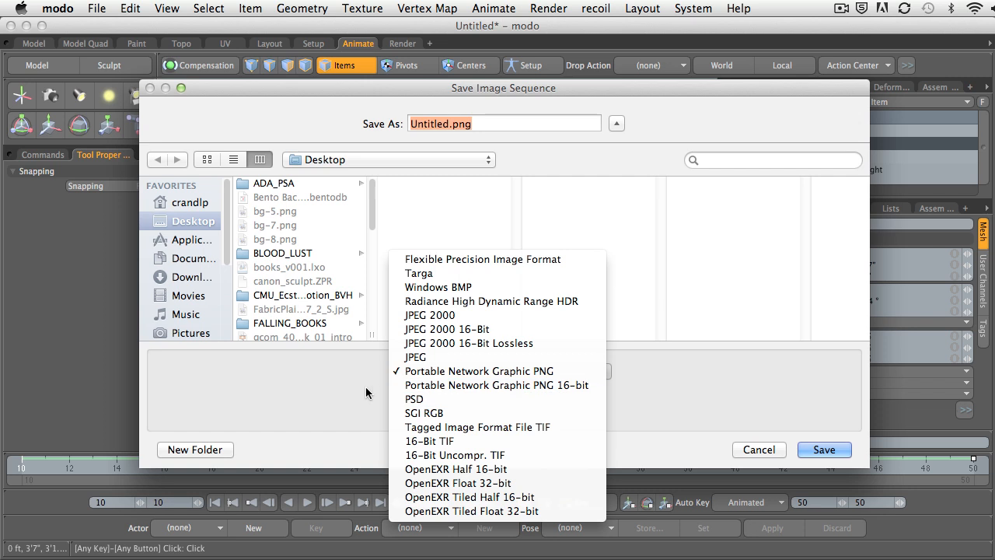
click(375, 327)
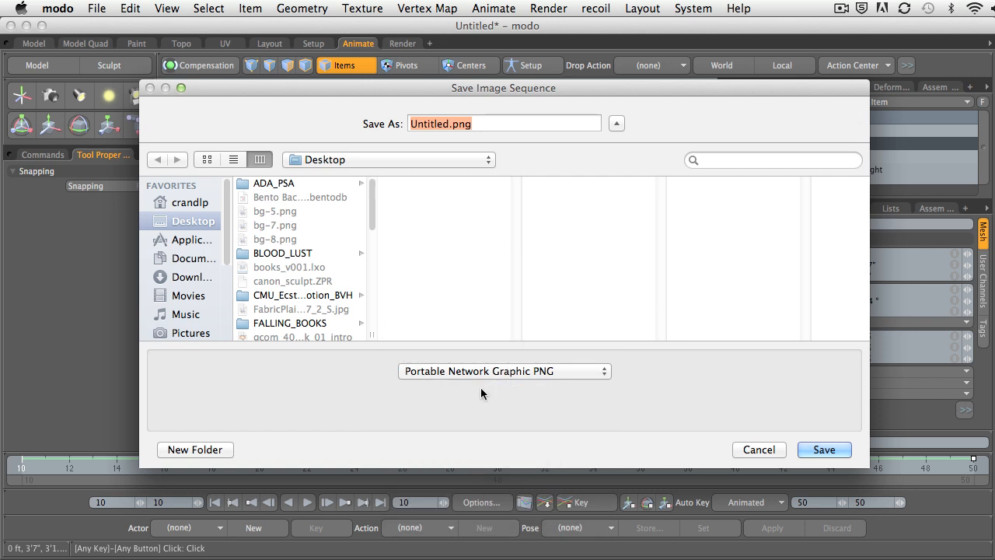
click(544, 374)
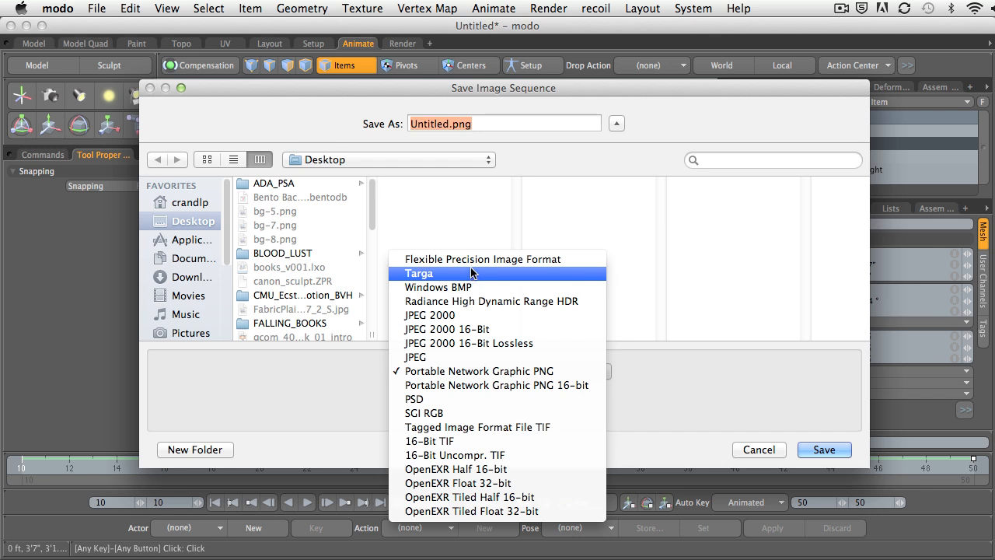
click(280, 411)
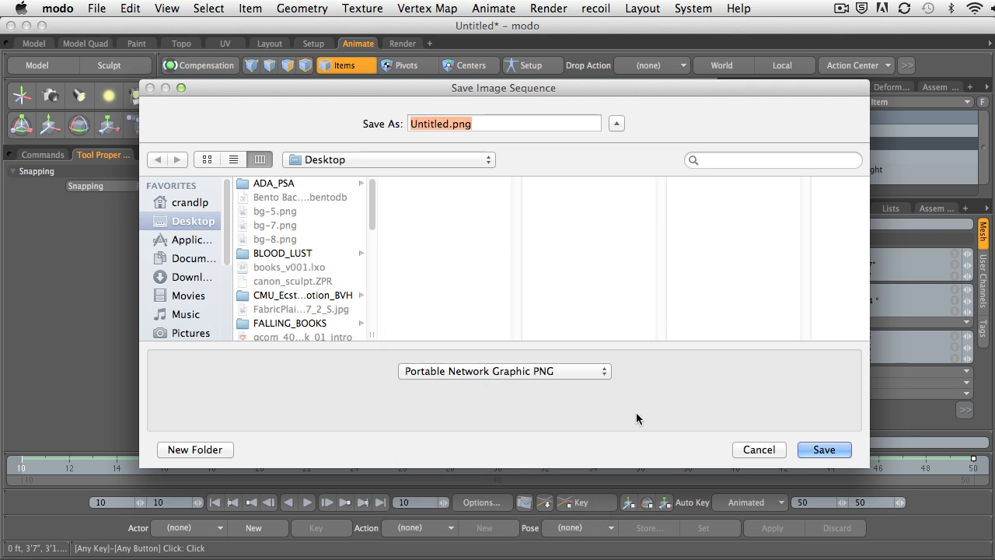
drag(446, 92, 430, 85)
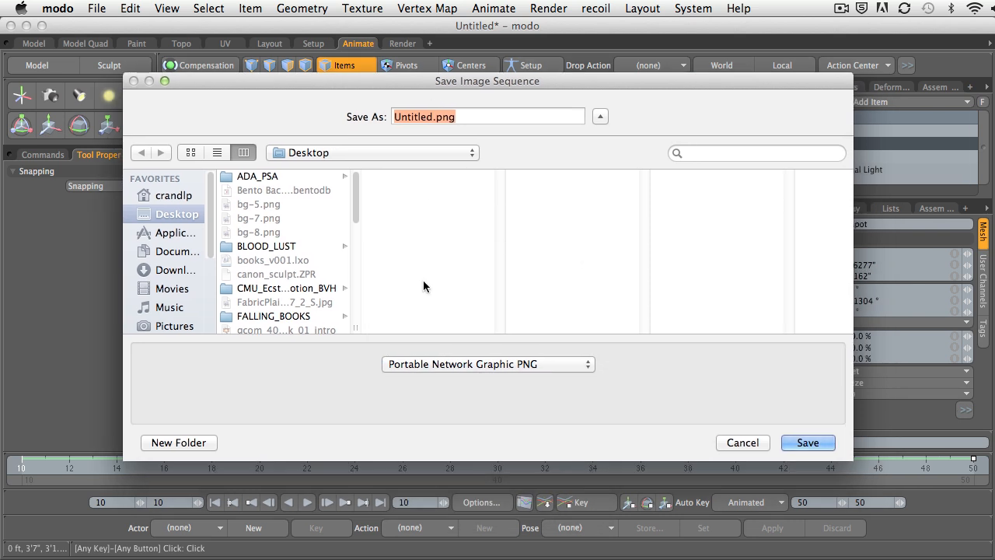